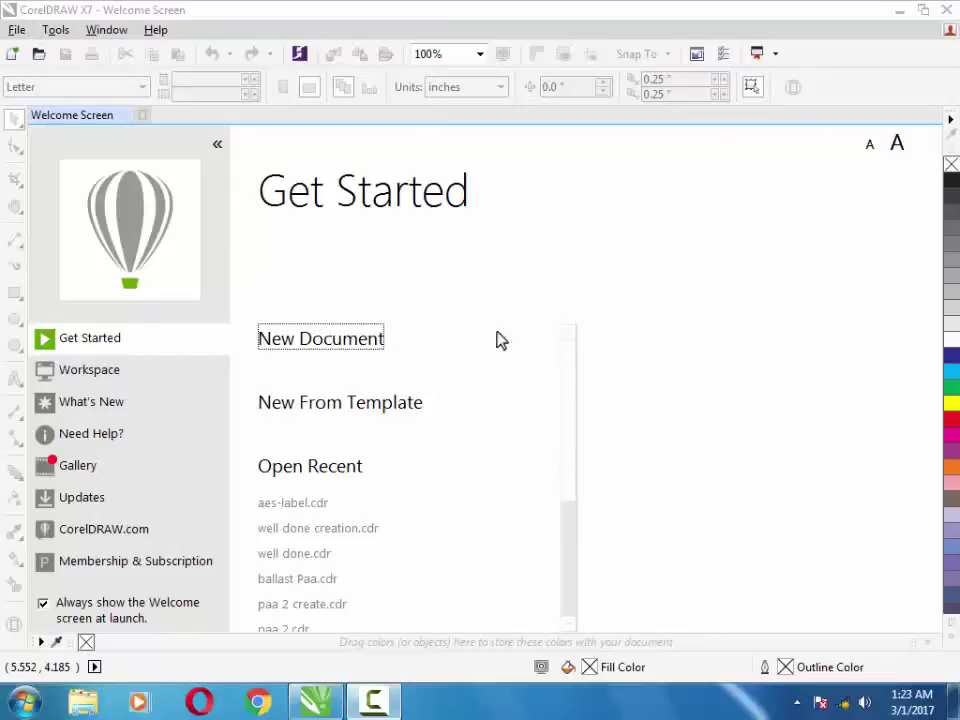
Step: Create a new Letter document in landscape orientation
click(342, 345)
click(486, 487)
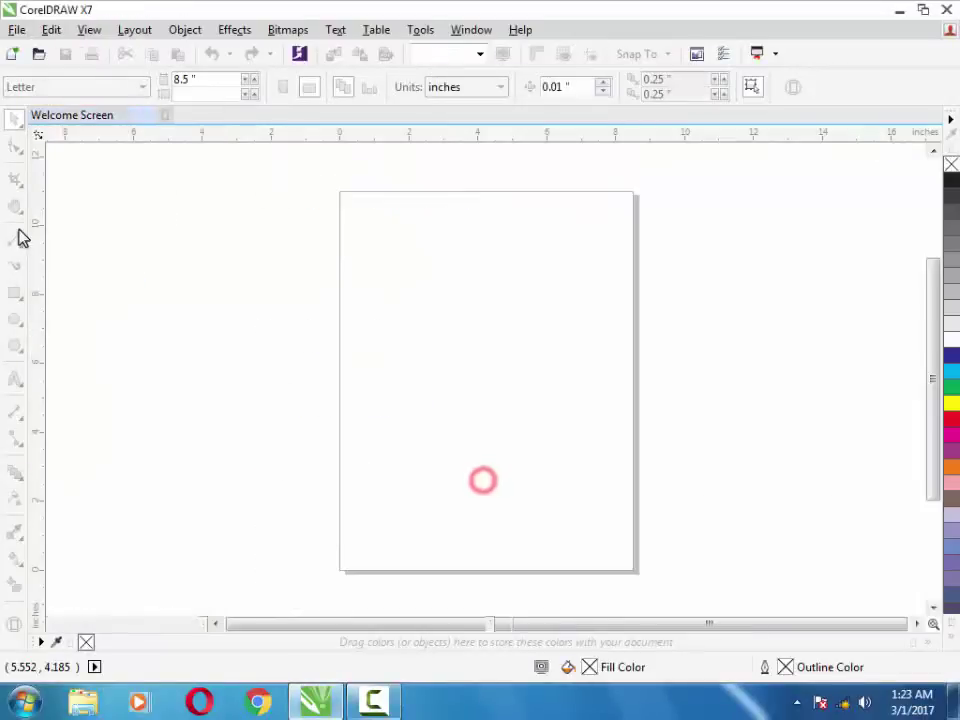
click(15, 242)
click(307, 87)
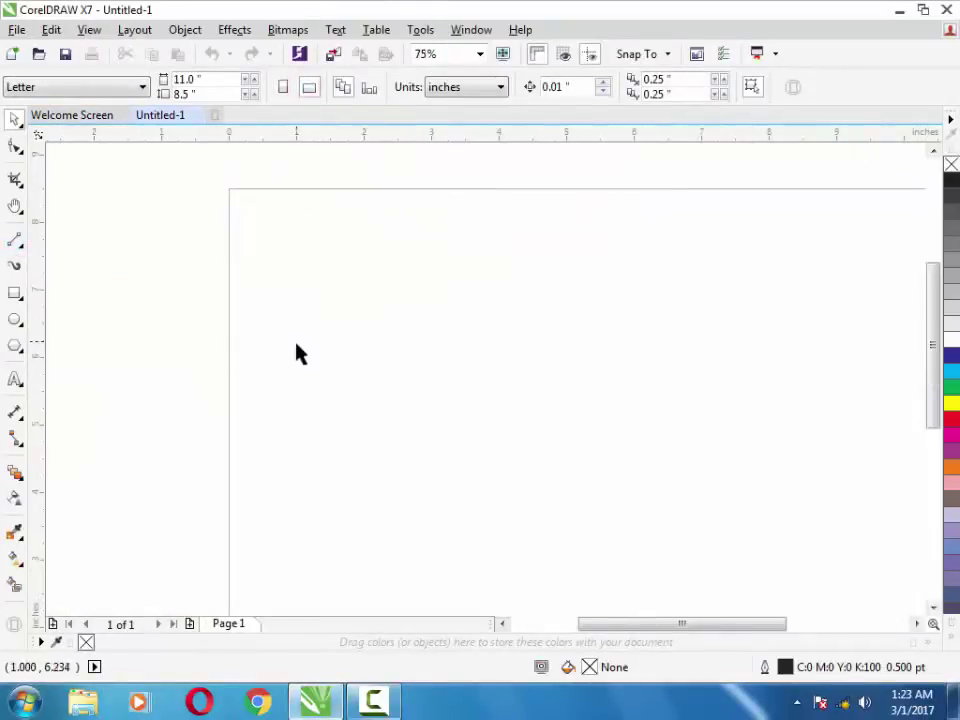
drag(296, 352, 150, 272)
Step: Draw a slanted straight two-point line on the page
click(15, 240)
click(143, 259)
mouse_move(354, 244)
mouse_down()
mouse_move(285, 390)
mouse_move(294, 392)
mouse_up()
Step: Convert the line to a curve and bend it outward to the left
click(15, 150)
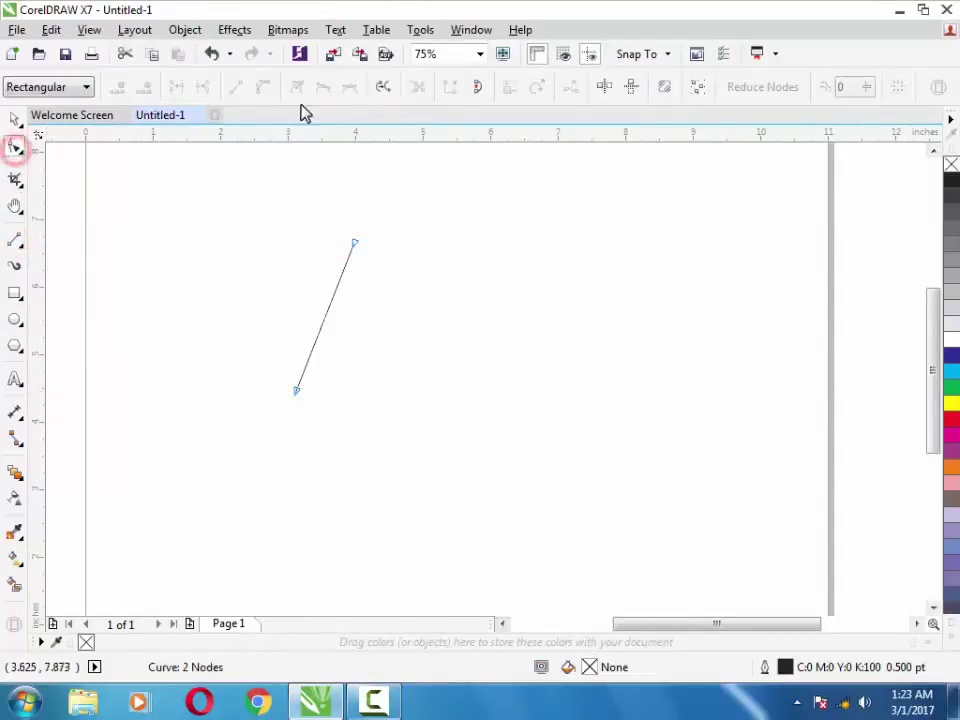
click(328, 306)
click(260, 86)
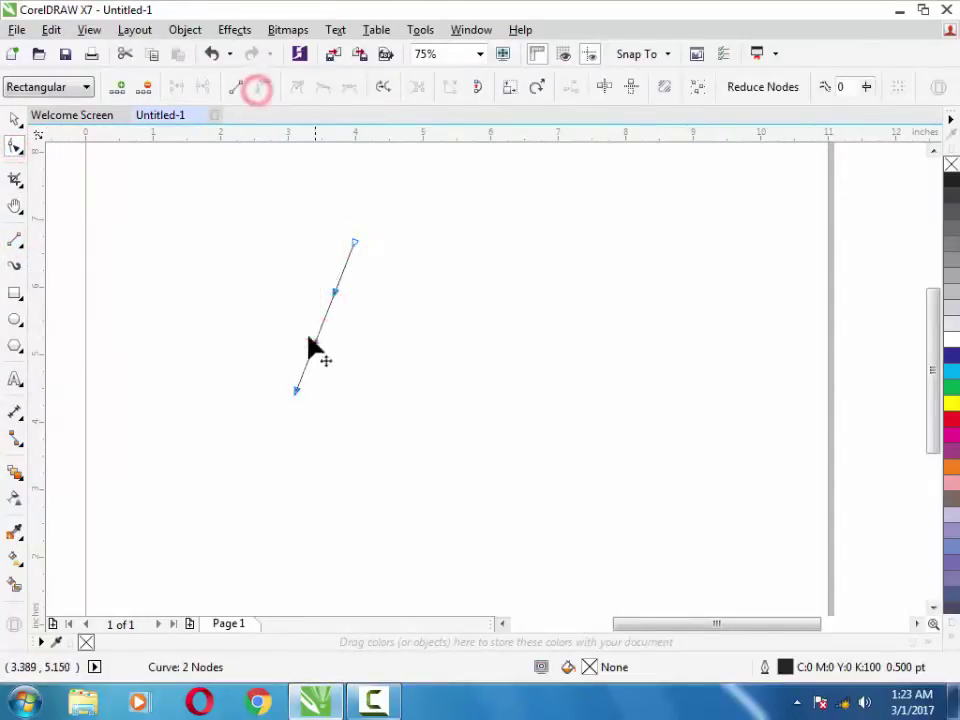
drag(313, 345, 230, 316)
drag(332, 294, 221, 303)
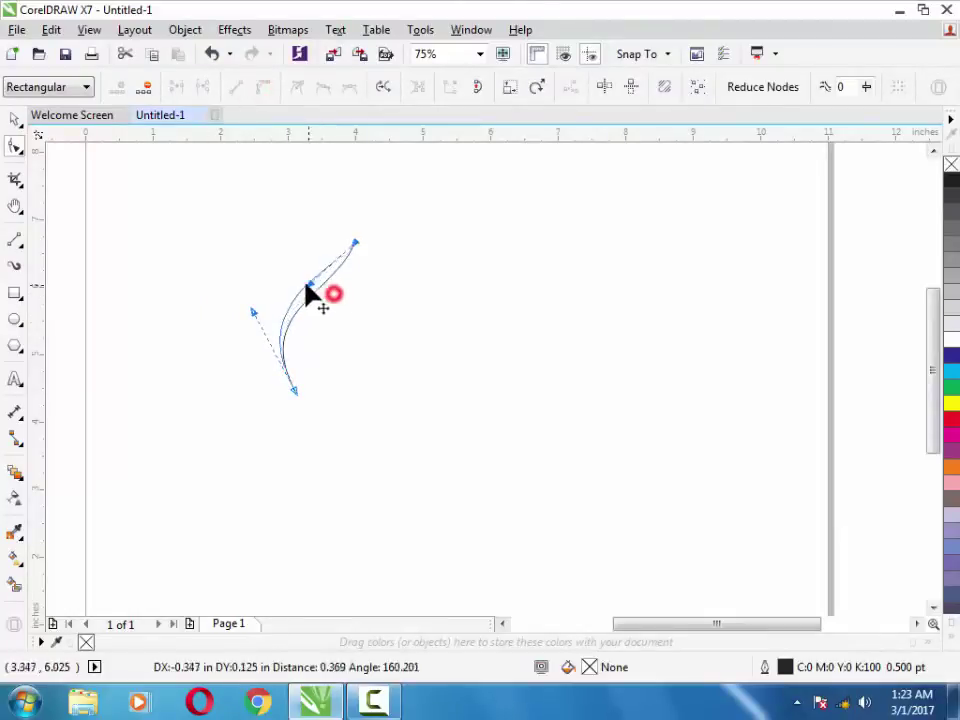
drag(309, 283, 333, 293)
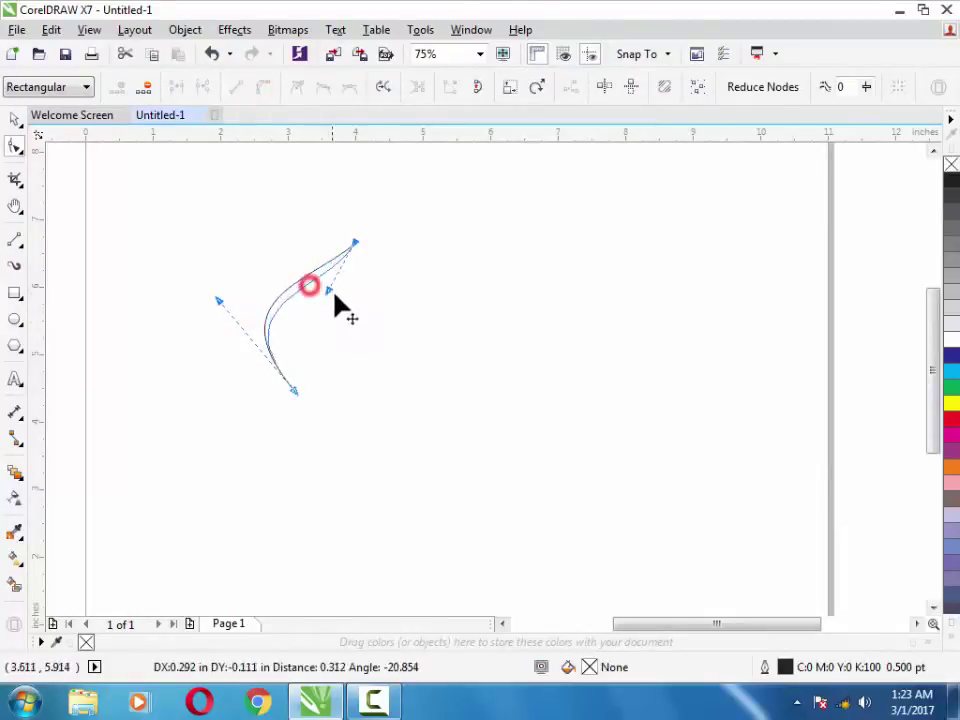
Step: Refine the curve's end nodes and handles into a smooth half-dome shape
drag(292, 402, 292, 403)
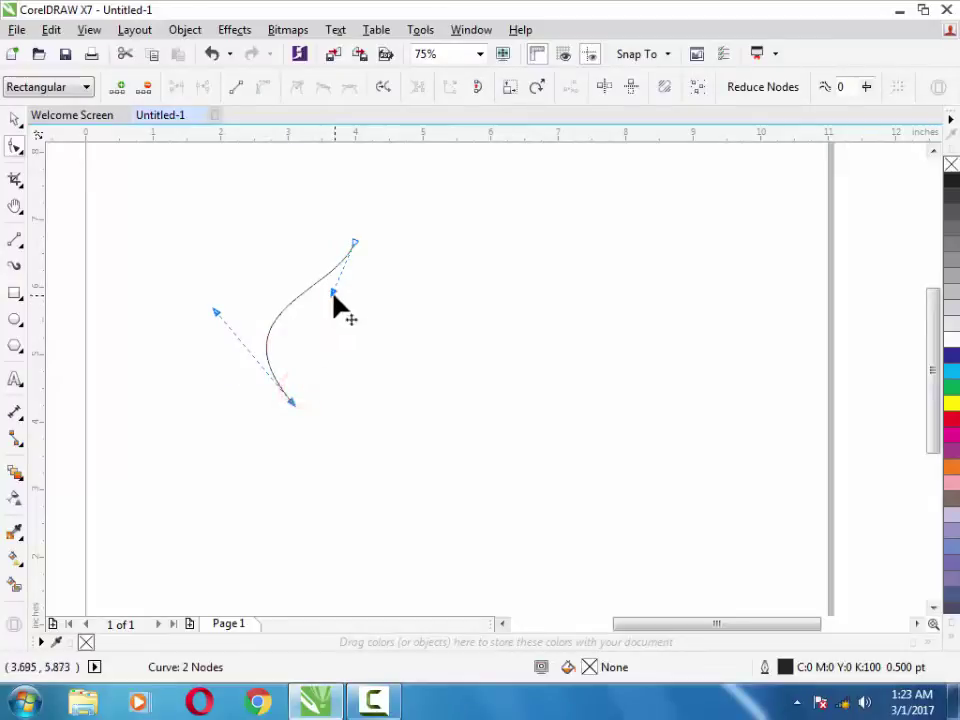
drag(333, 293, 349, 299)
mouse_move(213, 311)
mouse_down()
mouse_move(228, 272)
mouse_move(193, 276)
mouse_move(208, 286)
mouse_up()
drag(348, 300, 338, 296)
drag(292, 402, 287, 409)
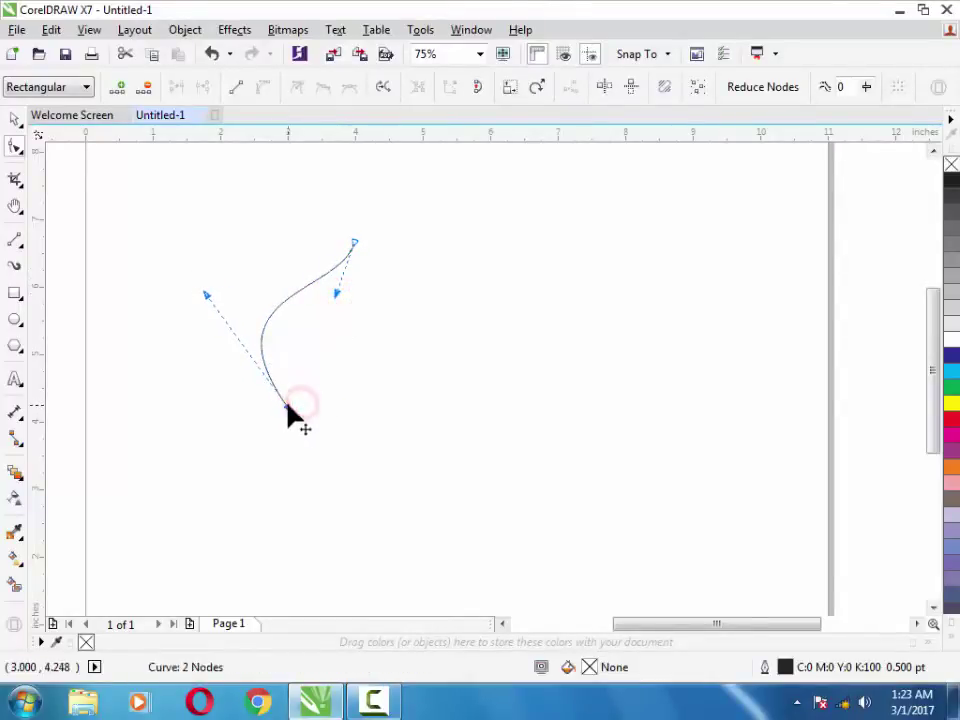
click(259, 422)
click(14, 120)
click(183, 236)
Step: Tilt the curve about five degrees and mirror a copy to the right
click(266, 356)
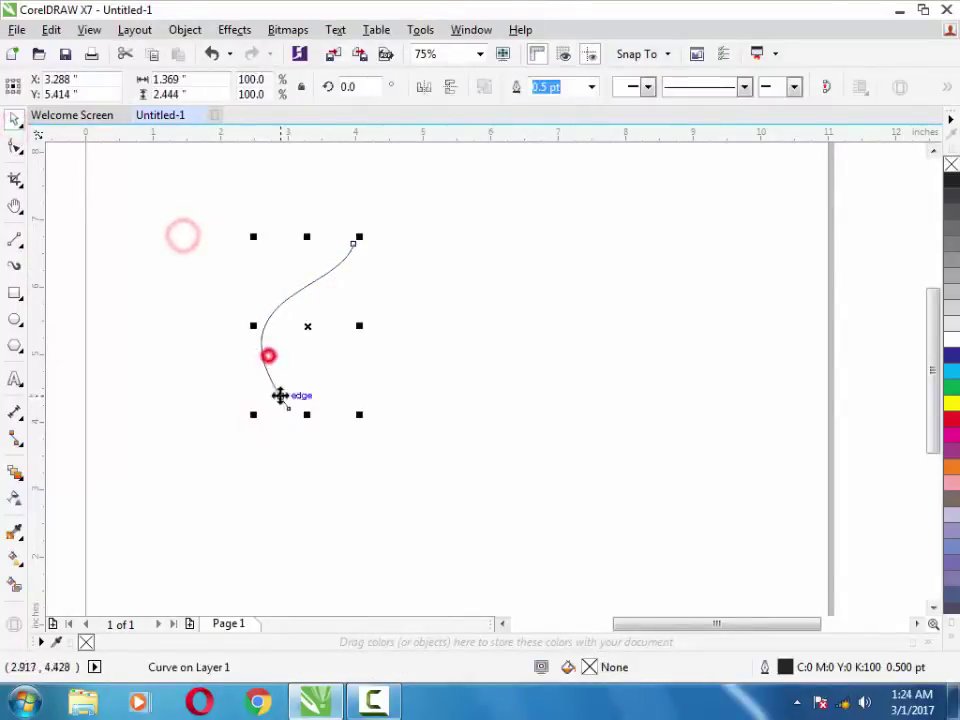
click(306, 334)
mouse_move(360, 413)
mouse_down()
mouse_move(343, 420)
mouse_move(351, 420)
mouse_move(343, 433)
mouse_up()
click(313, 446)
click(259, 361)
drag(252, 327, 388, 336)
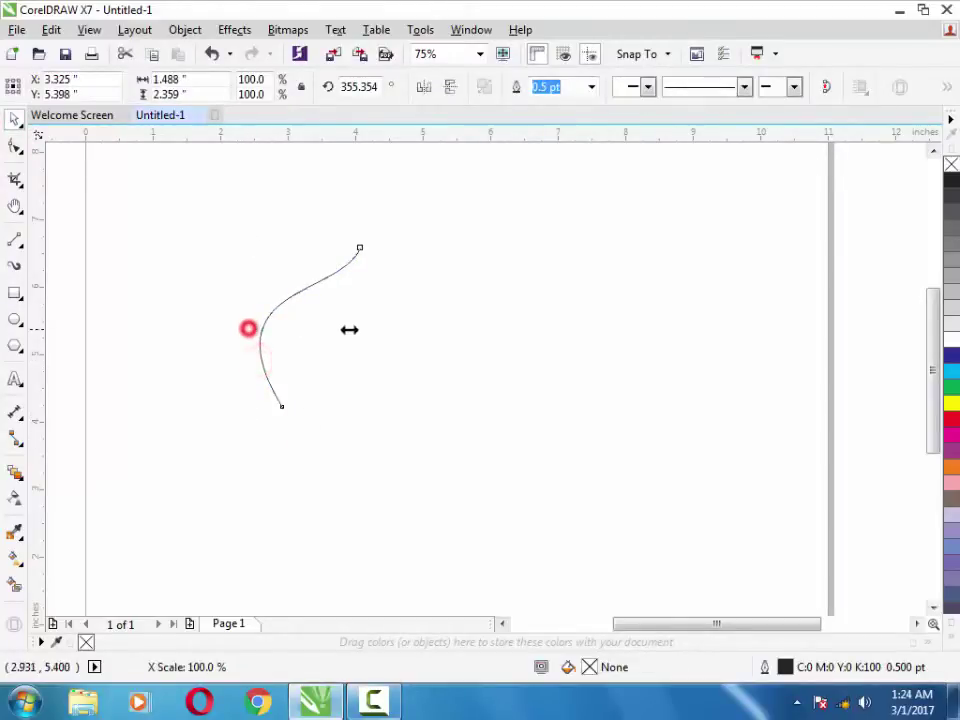
Step: Blend the two curves together with 10 steps
click(15, 472)
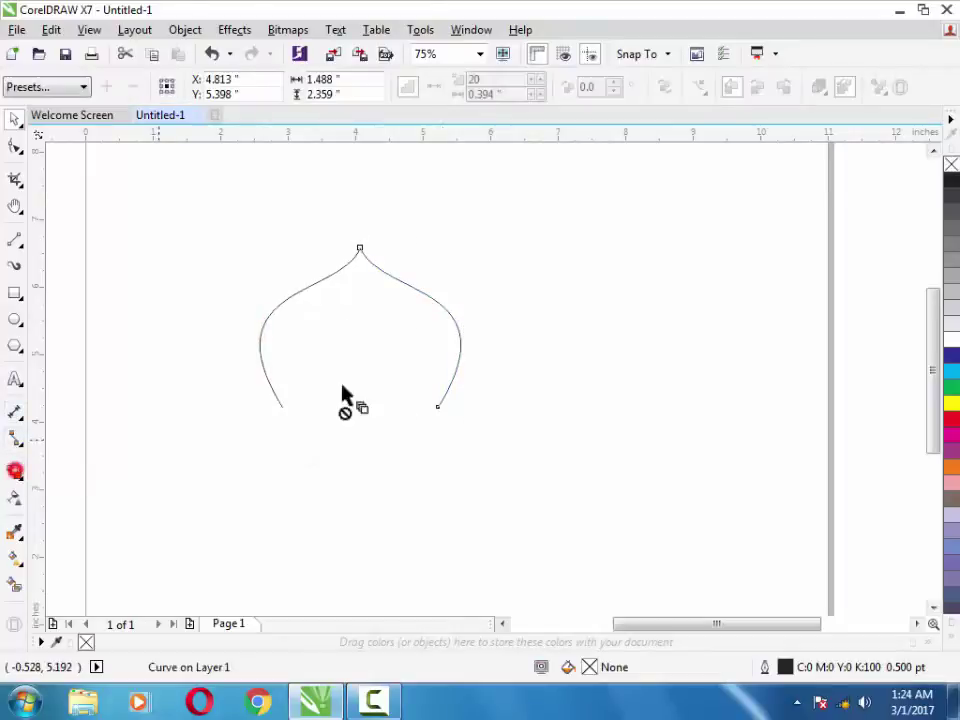
drag(304, 358, 302, 358)
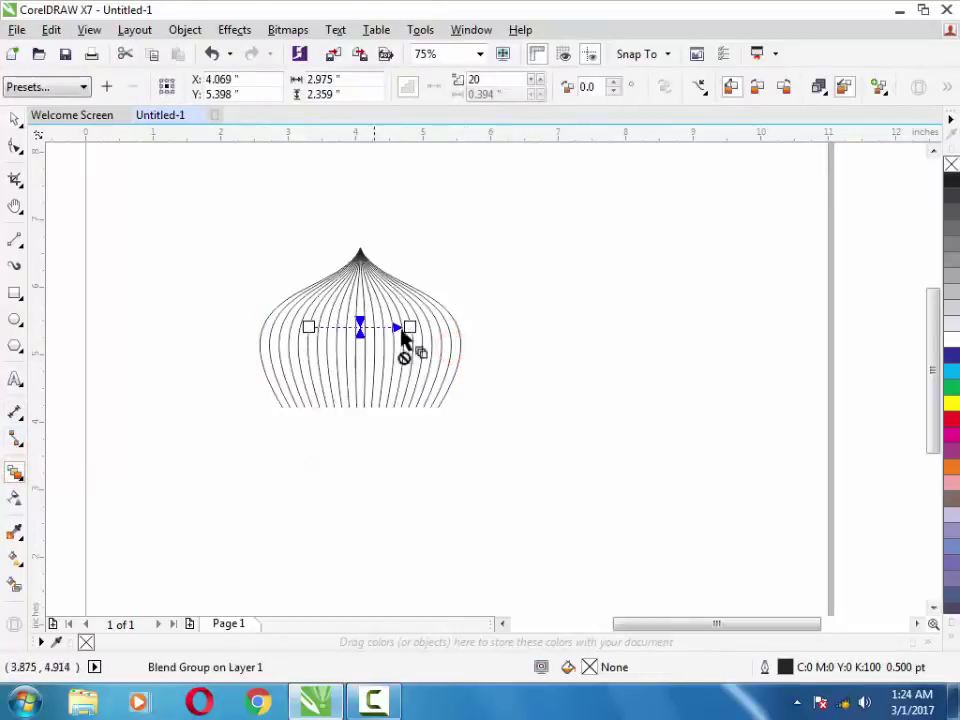
double_click(507, 78)
text(10)
key(Return)
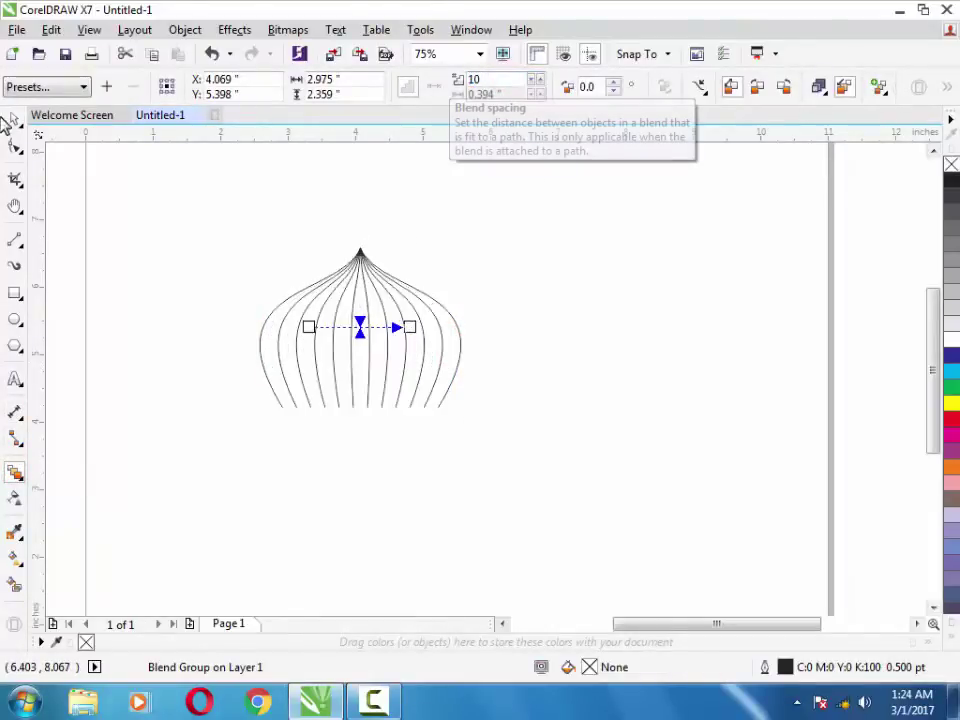
Step: Stretch the dome blend slightly taller at the bottom
click(12, 118)
drag(360, 413, 361, 435)
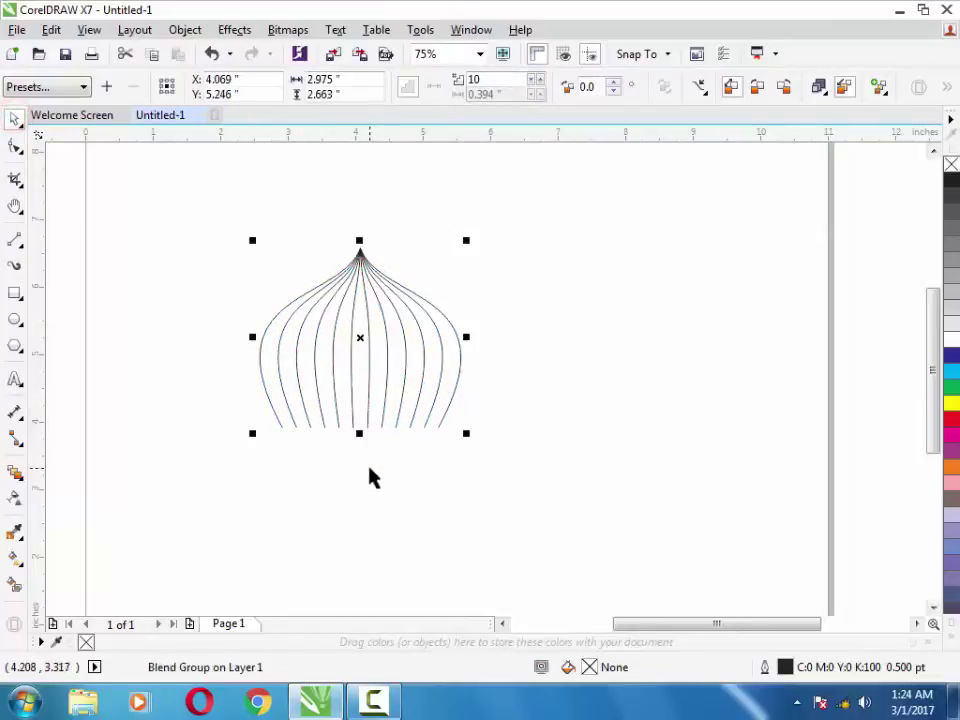
click(361, 465)
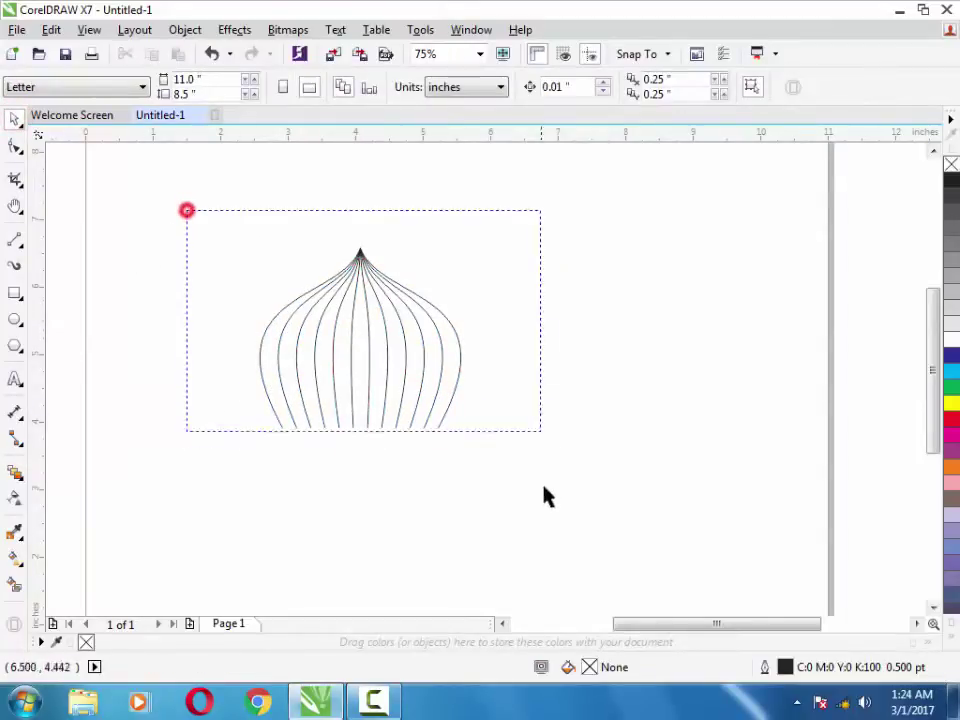
drag(545, 490, 545, 492)
Step: Draw a horizontal two-point line beneath the dome
click(709, 258)
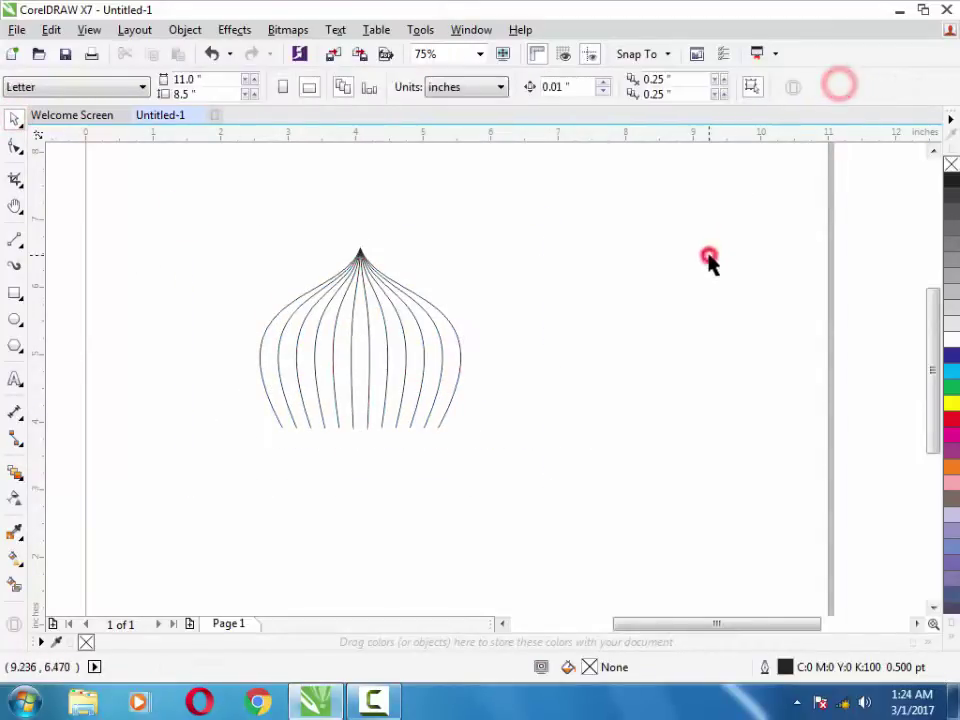
click(15, 239)
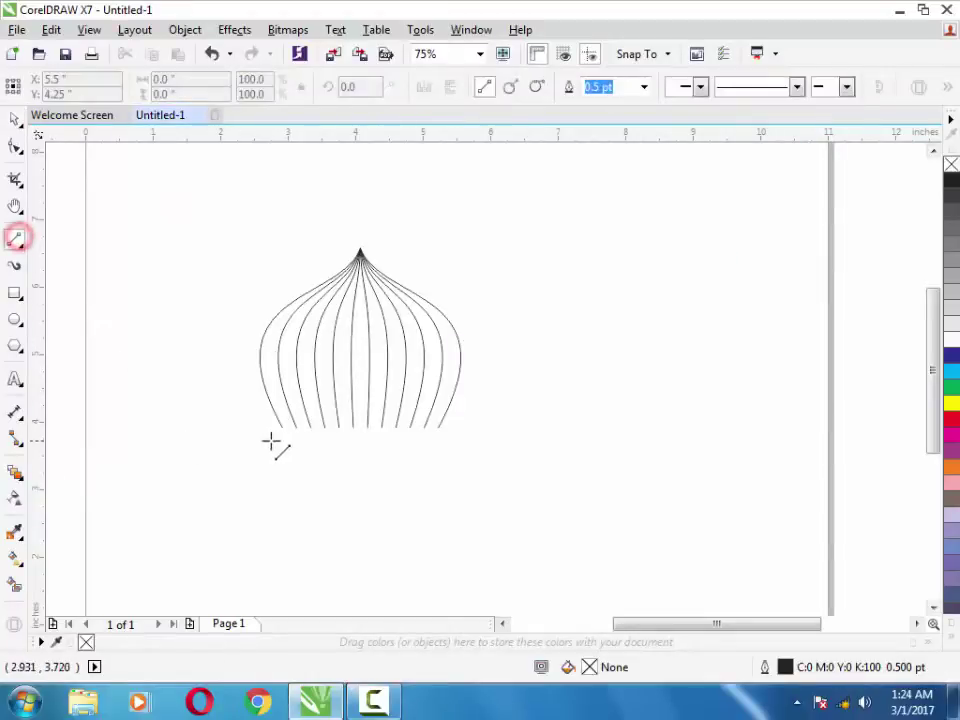
drag(271, 440, 455, 441)
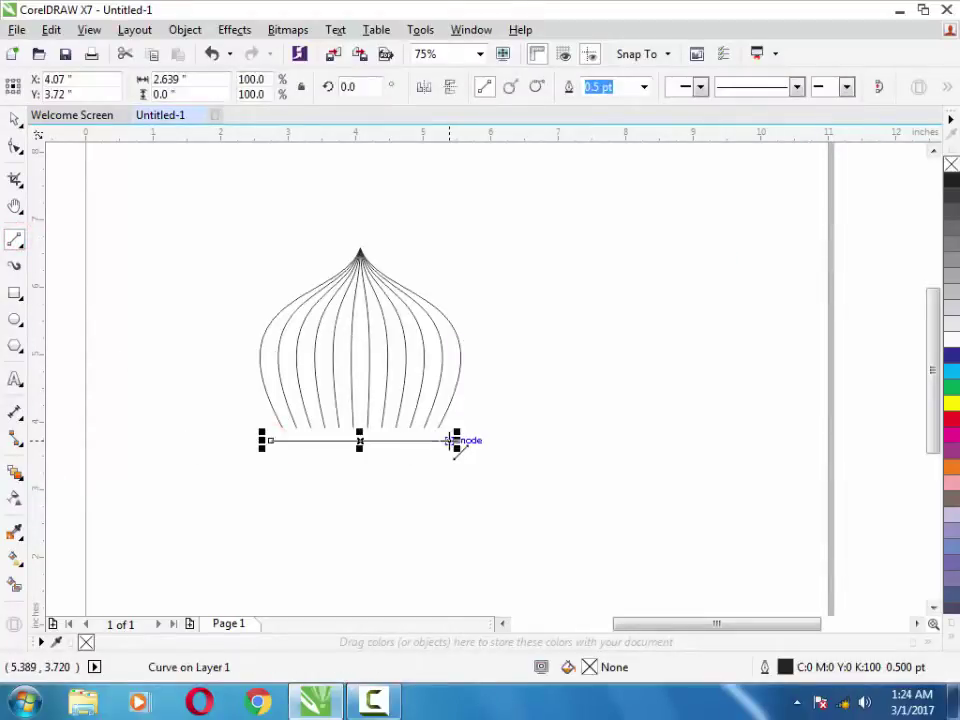
click(15, 119)
Step: Paste a copy of the line nudged slightly below the original
key(ctrl+c)
key(ctrl+v)
key(Down)
key(Down)
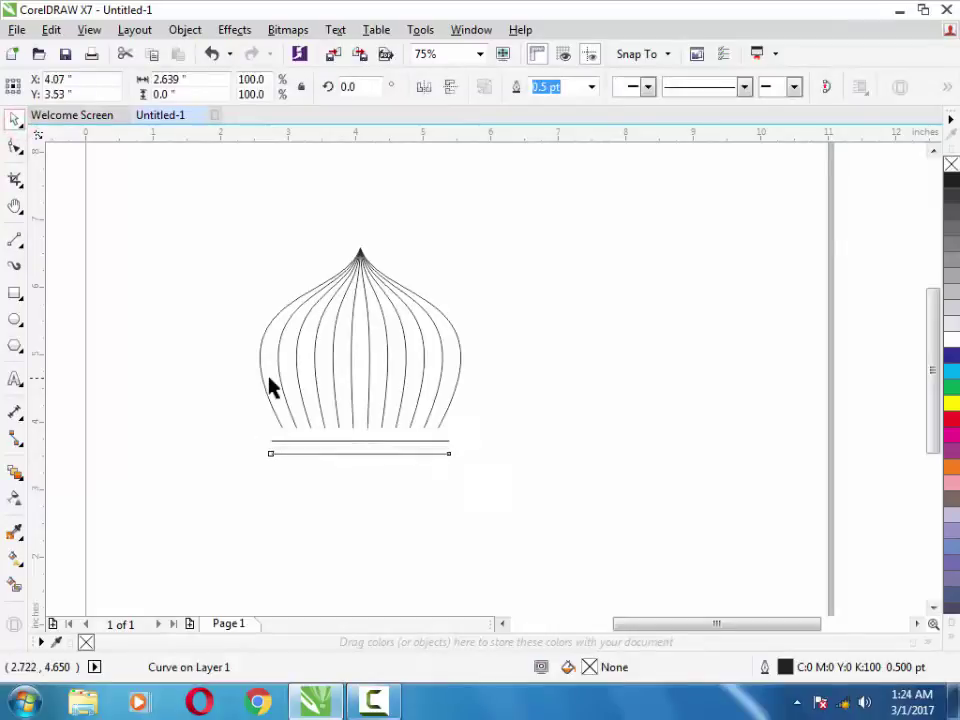
key(Down)
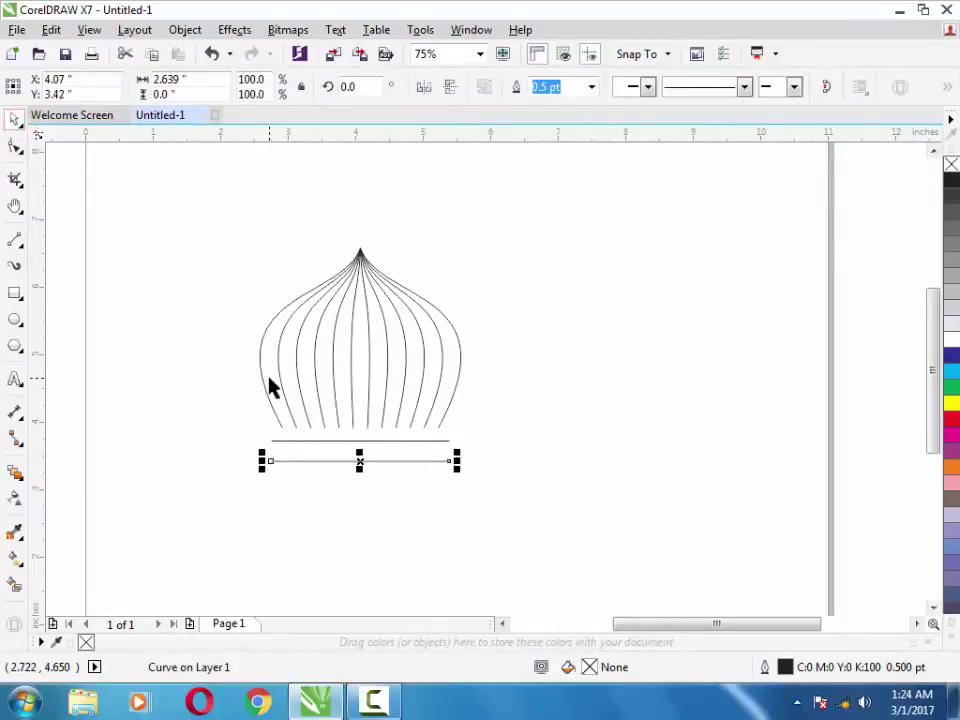
Step: Blend the two horizontal lines with 4 steps
click(15, 473)
click(362, 459)
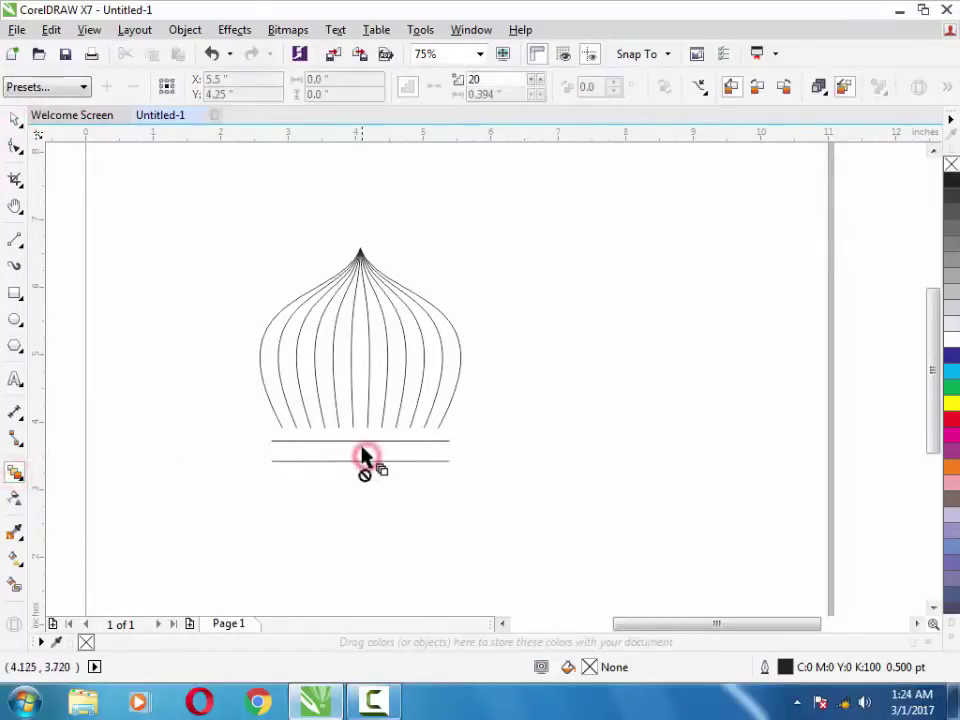
click(333, 459)
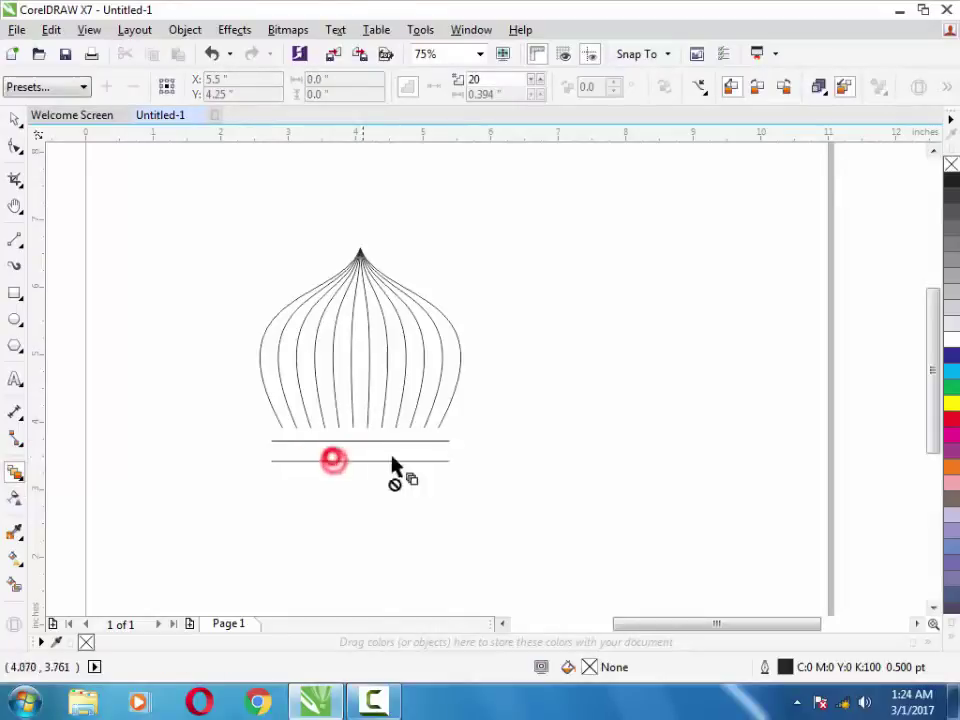
click(278, 459)
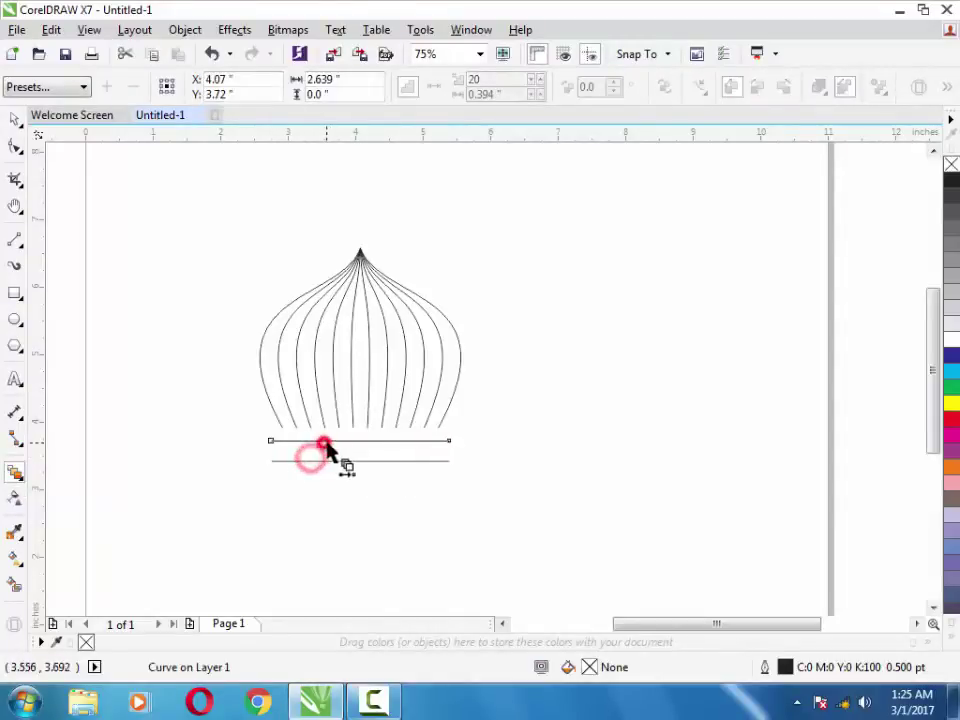
drag(270, 462, 324, 442)
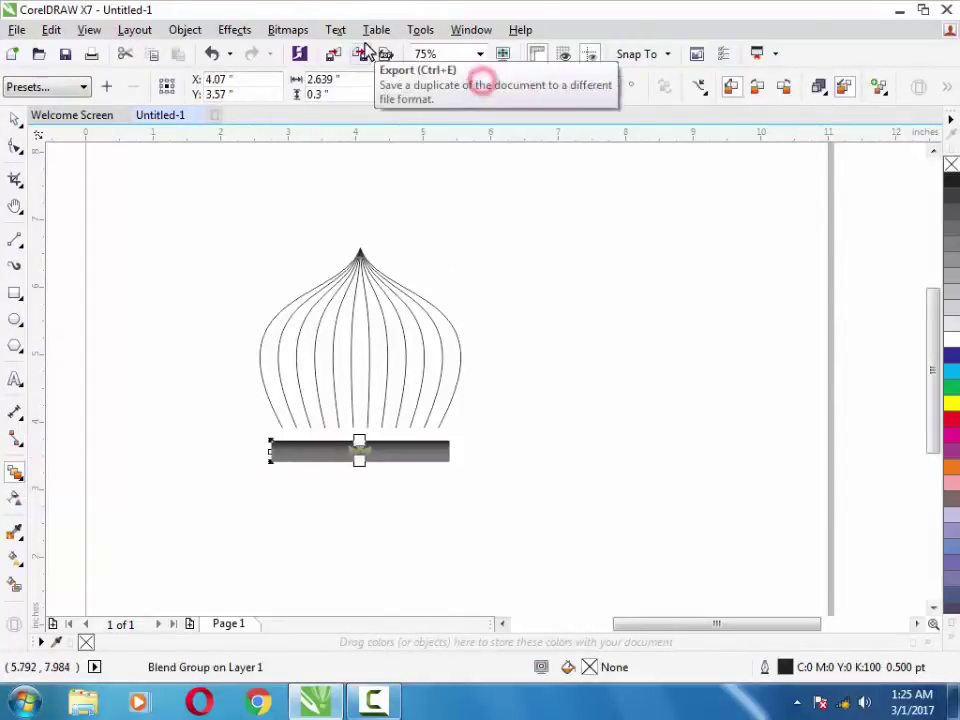
text(4)
key(Return)
Step: Select and then deselect the blended line band
click(10, 120)
click(131, 169)
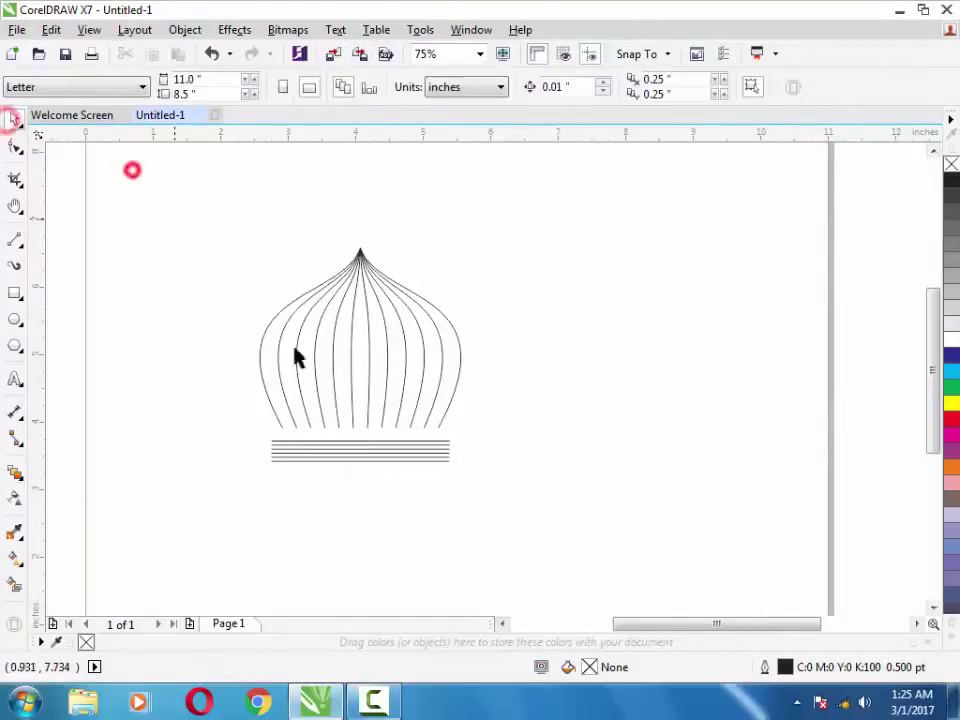
click(414, 445)
key(ctrl+a)
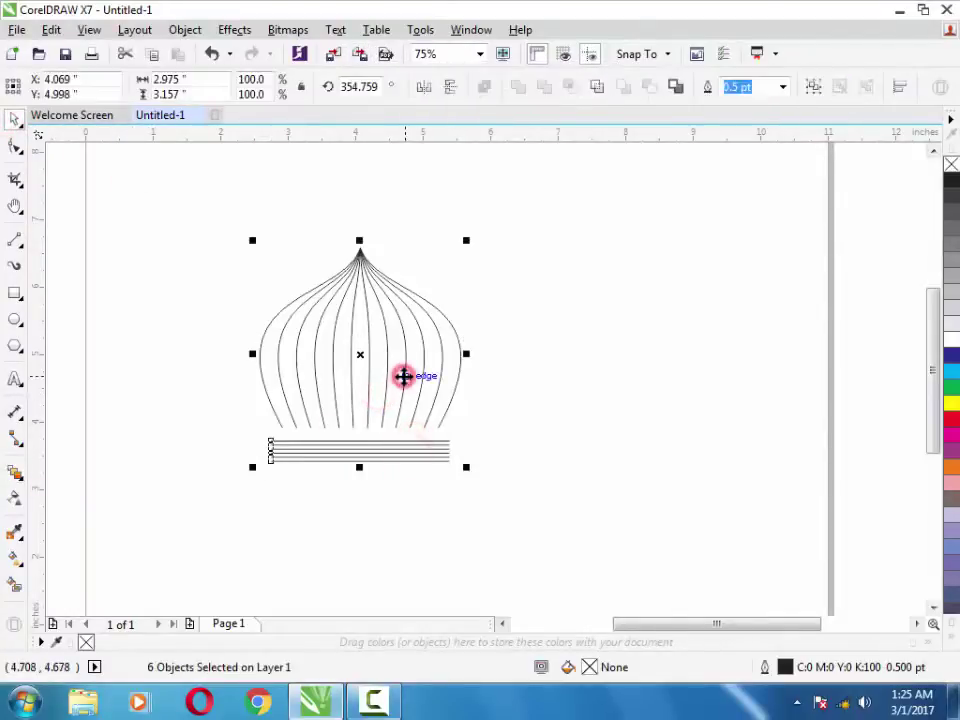
click(638, 444)
click(410, 453)
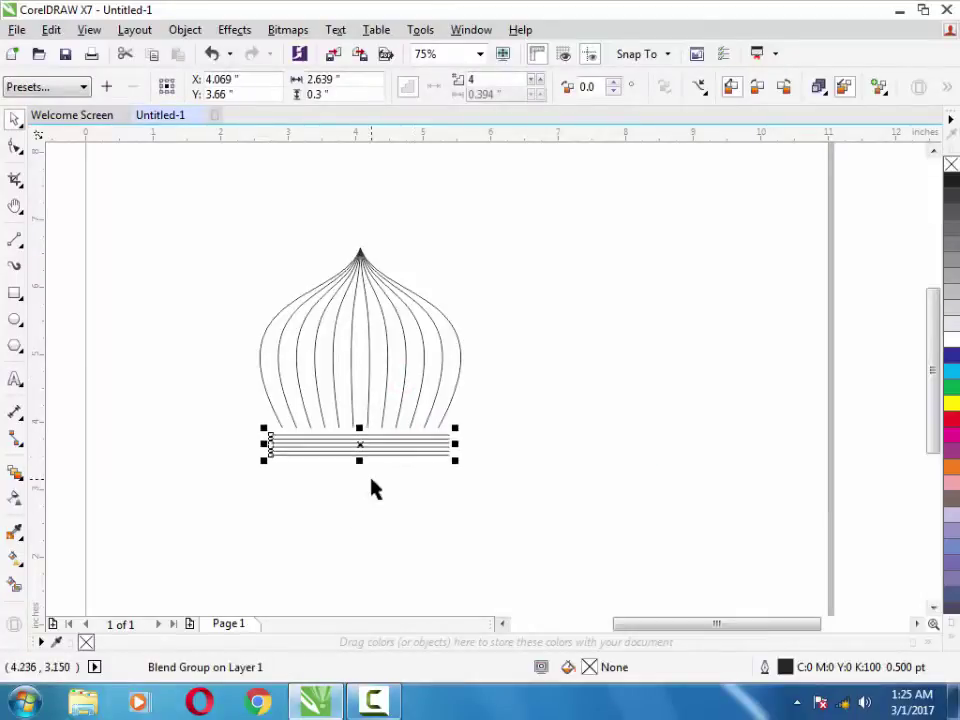
click(208, 432)
Step: Draw a rectangle below the line band, nudged up against the lines
click(13, 295)
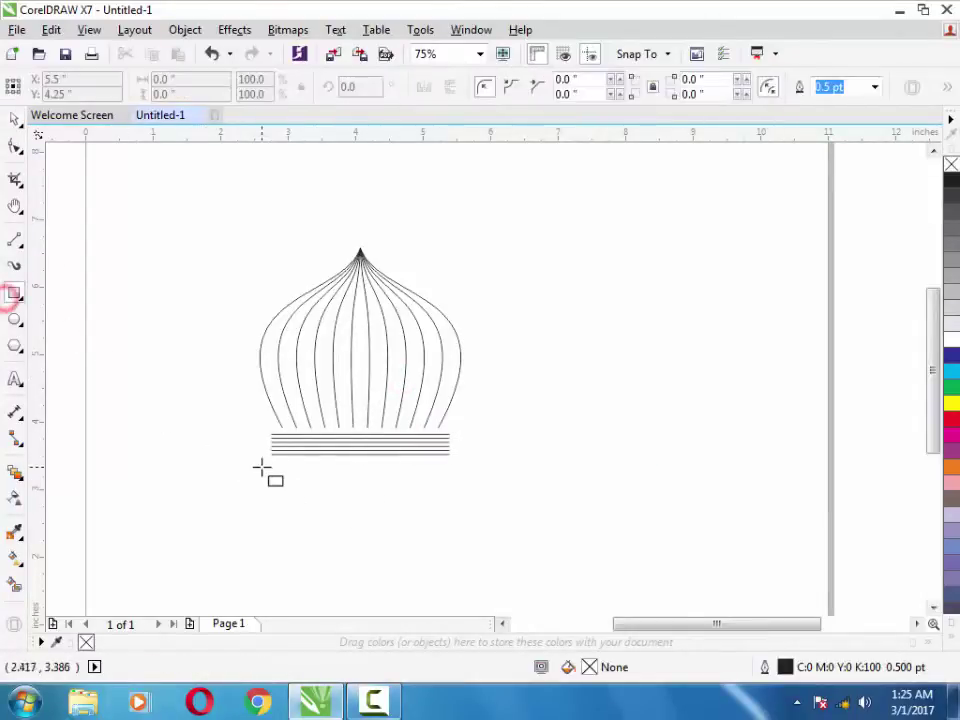
mouse_move(261, 466)
mouse_down()
mouse_move(466, 593)
mouse_move(462, 553)
mouse_up()
click(16, 128)
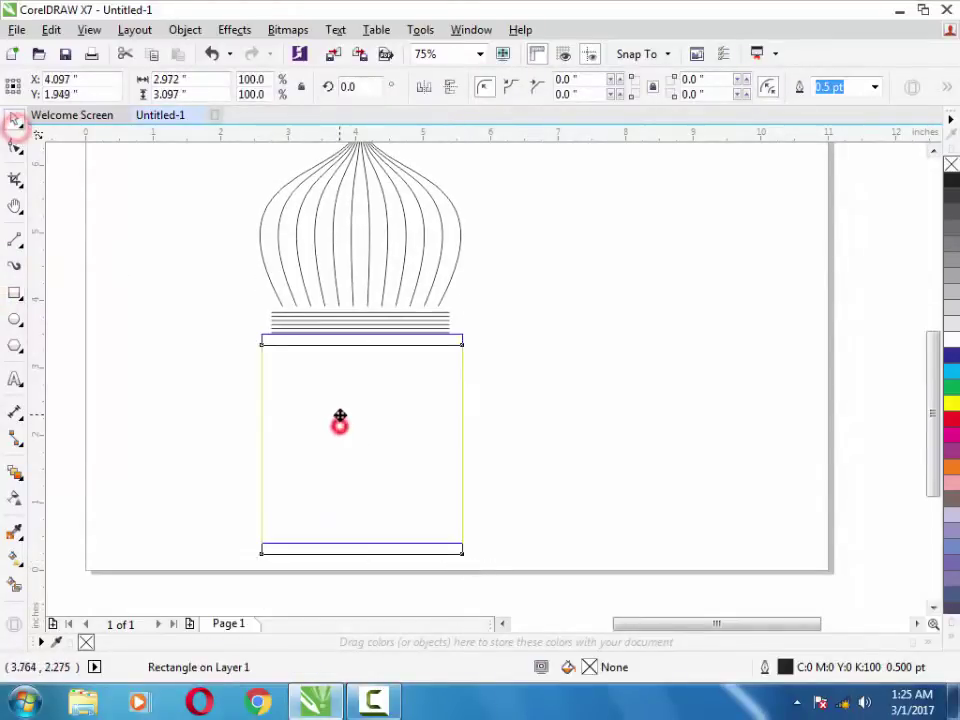
drag(339, 426, 339, 418)
Step: Stretch the rectangle's bottom edge down and select it on its own
click(532, 400)
click(349, 486)
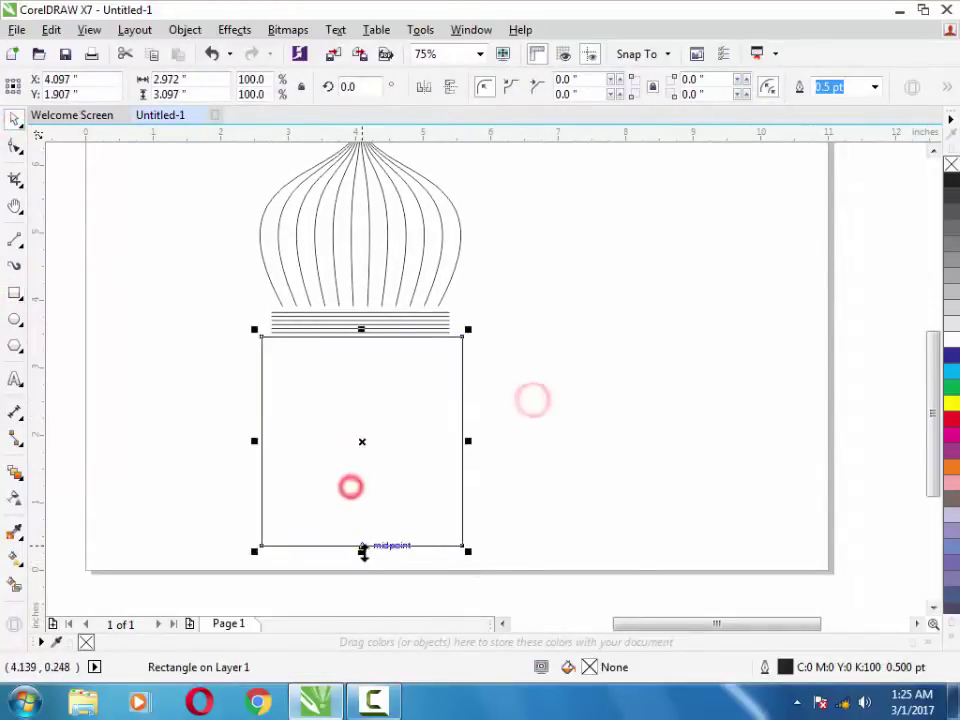
drag(361, 548, 362, 560)
shift+click(391, 326)
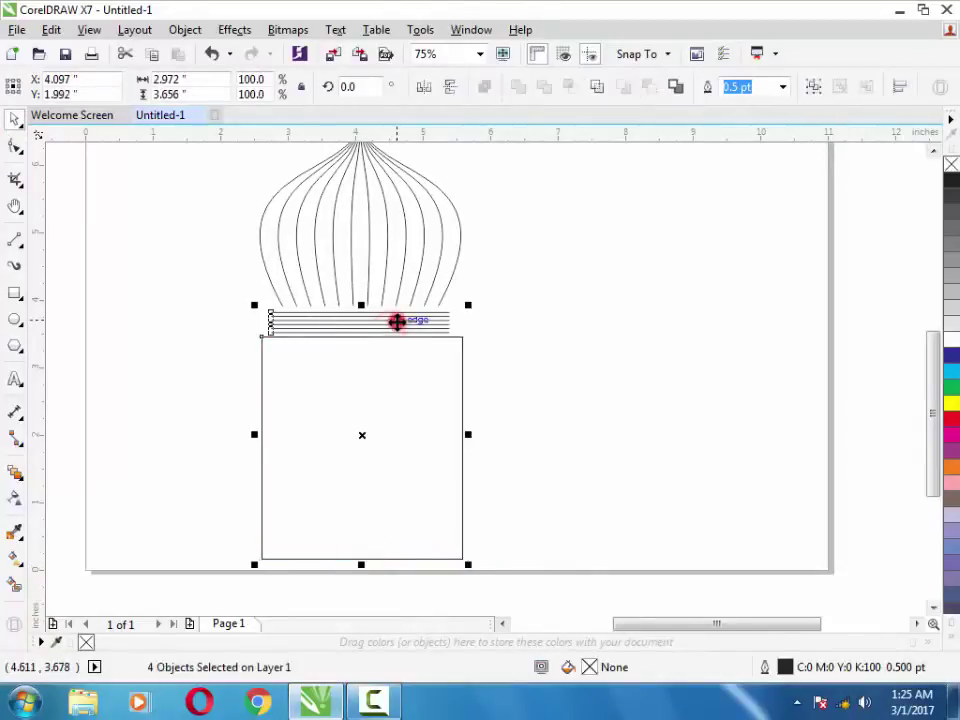
click(518, 352)
click(428, 388)
click(165, 349)
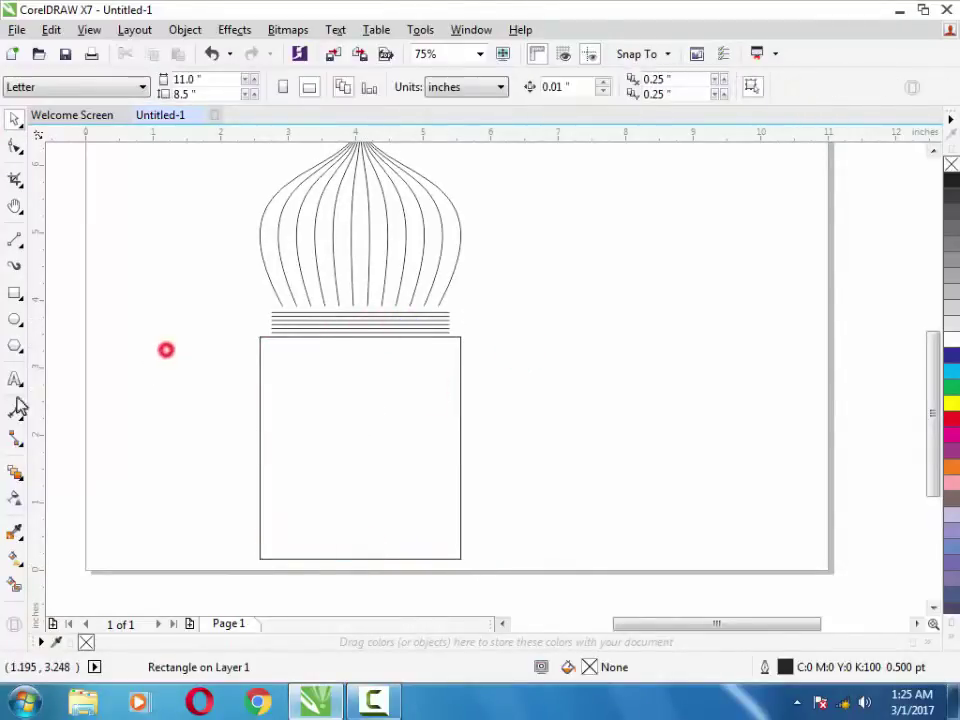
click(281, 525)
Step: Convert the rectangle to curves
click(16, 147)
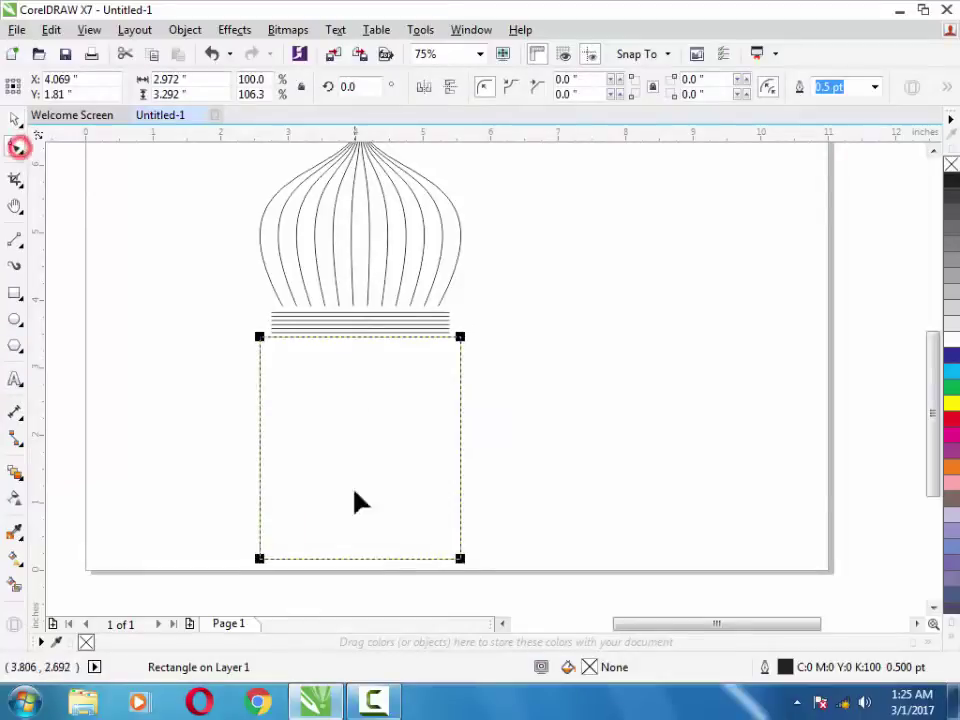
click(14, 119)
click(185, 29)
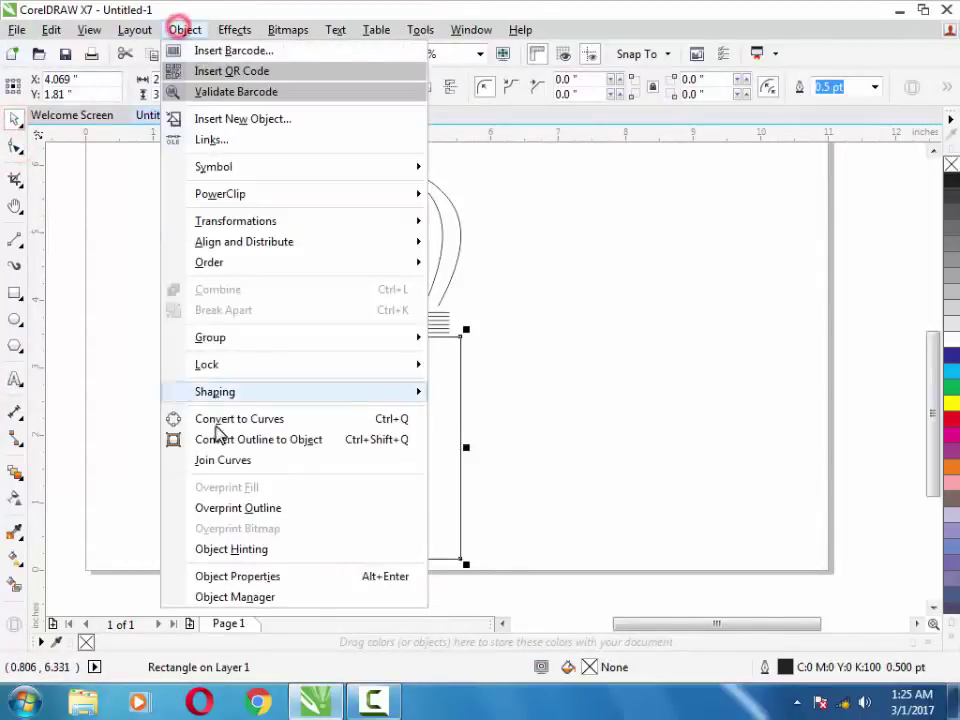
click(228, 421)
Step: Break the bottom corner nodes so the frame is open at the bottom
click(16, 147)
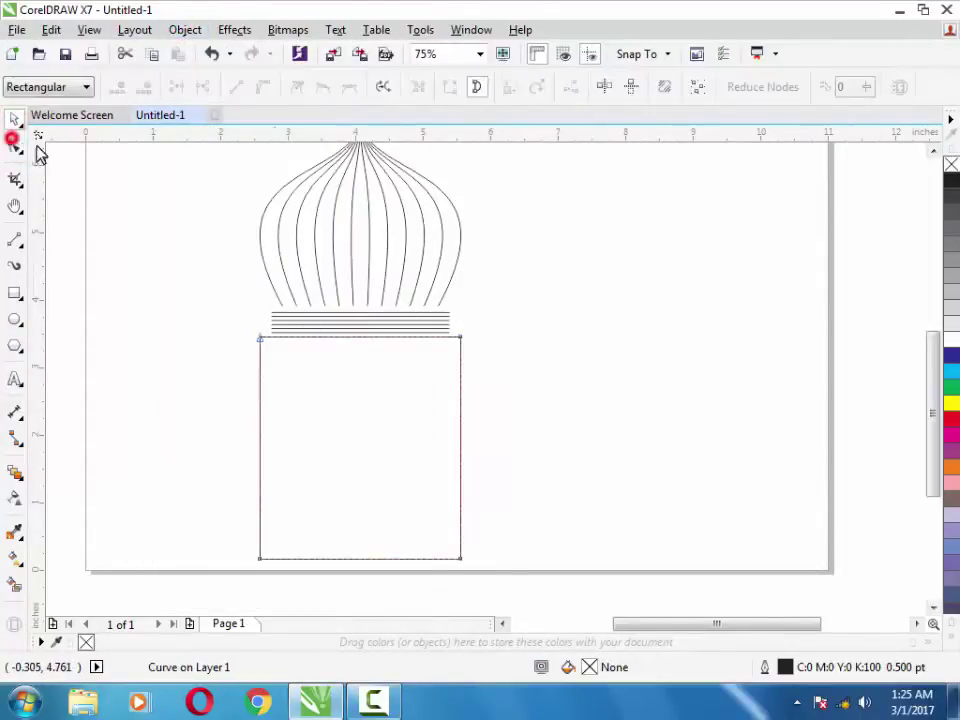
click(459, 559)
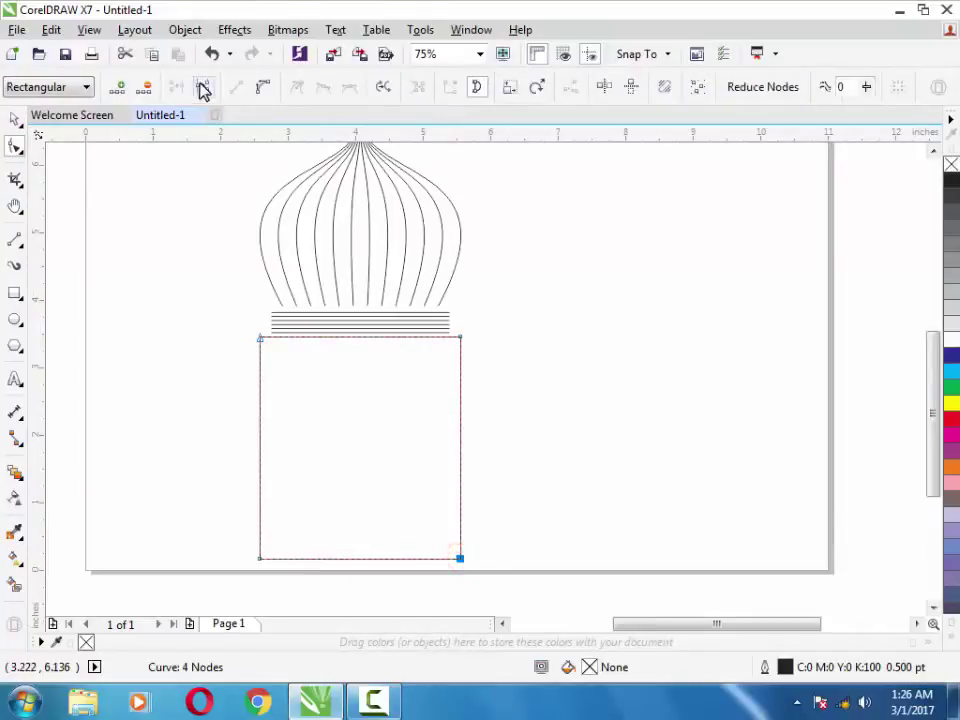
click(203, 91)
click(536, 321)
click(464, 564)
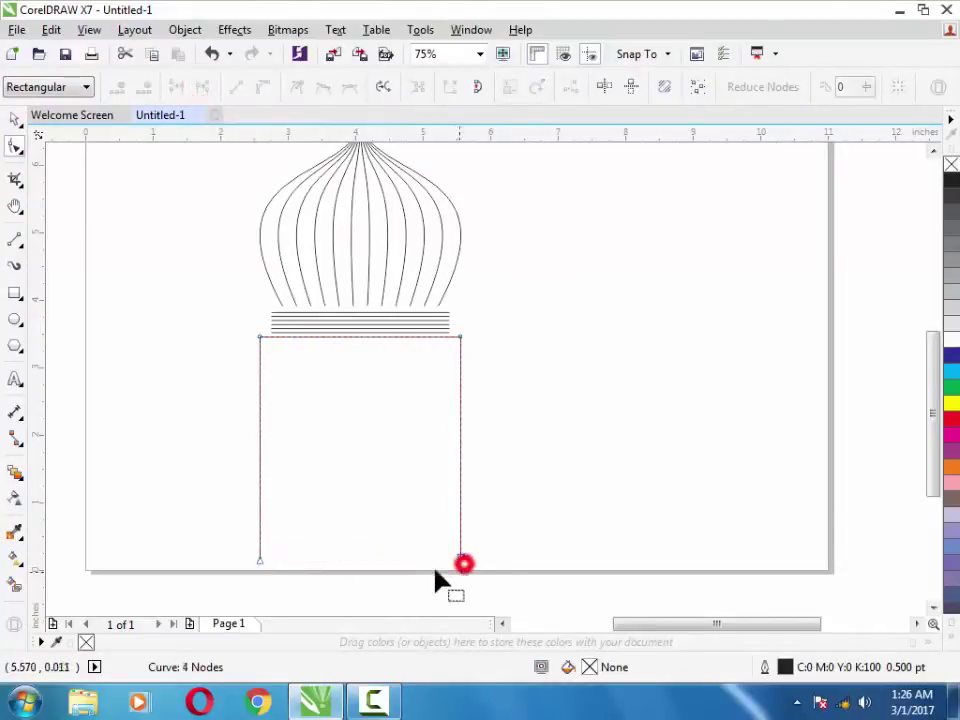
click(17, 120)
Step: Scale a copy of the frame inward and stretch it down to the baseline
drag(466, 330, 435, 362)
drag(359, 528, 359, 567)
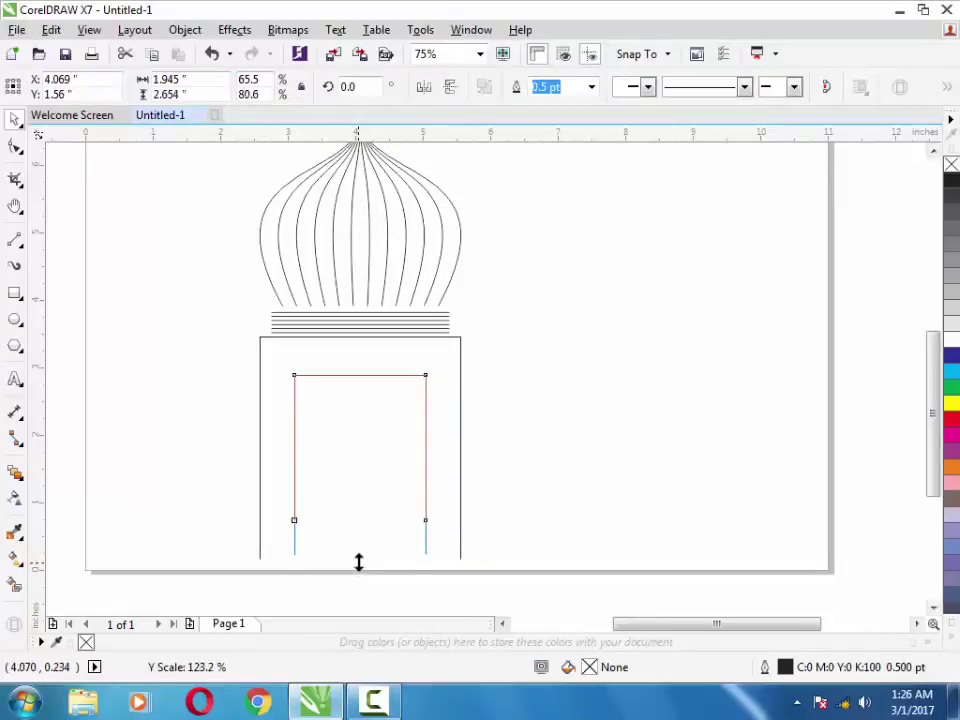
drag(359, 563, 359, 562)
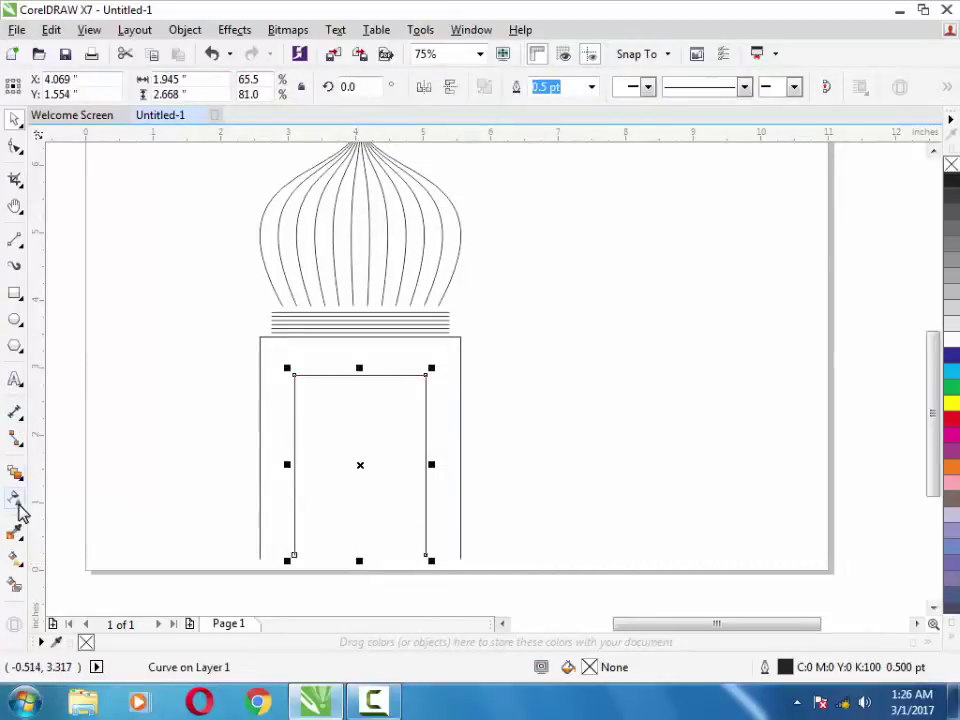
click(15, 472)
drag(359, 448, 262, 460)
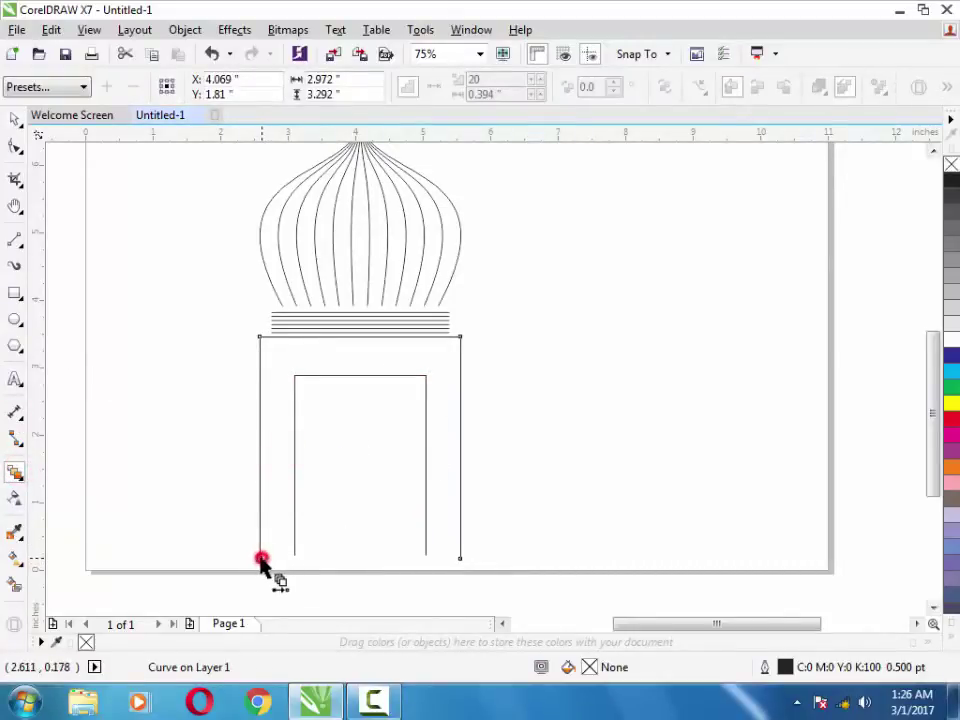
Step: Blend the inner frame into the outer frame with 4 steps
drag(268, 548, 260, 557)
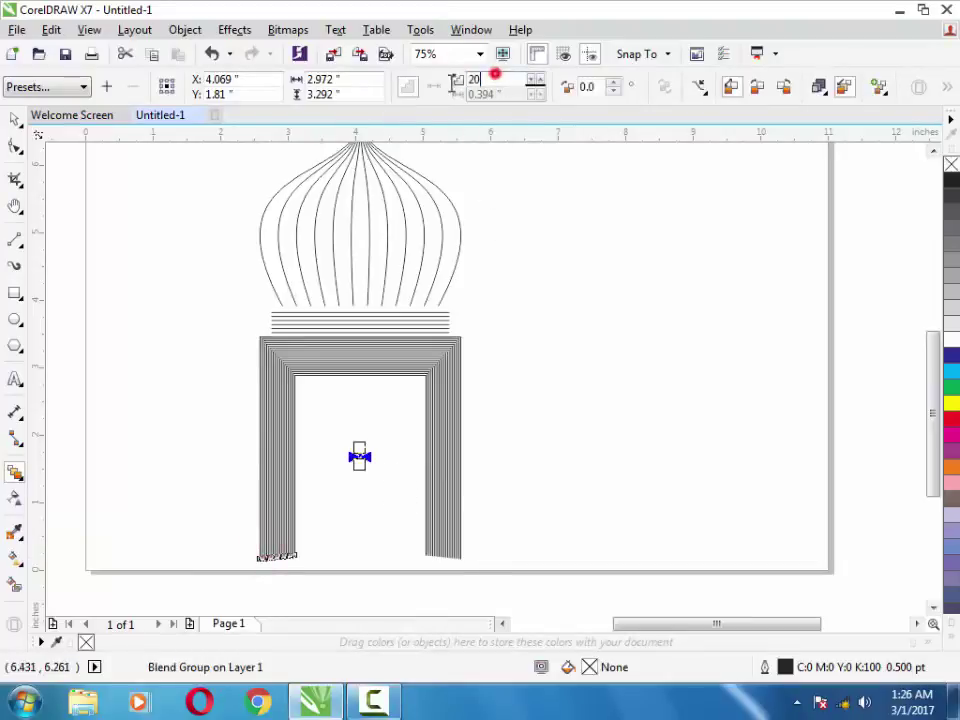
text(4)
key(Return)
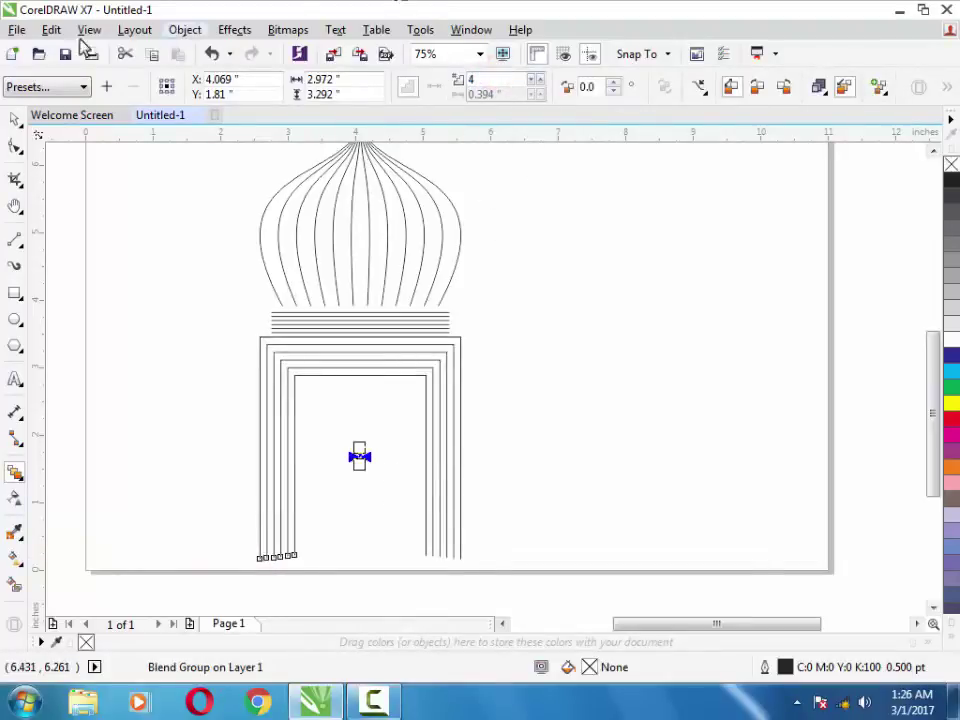
click(186, 261)
Step: Draw a vertical line inside the doorway
drag(688, 624, 676, 624)
click(495, 360)
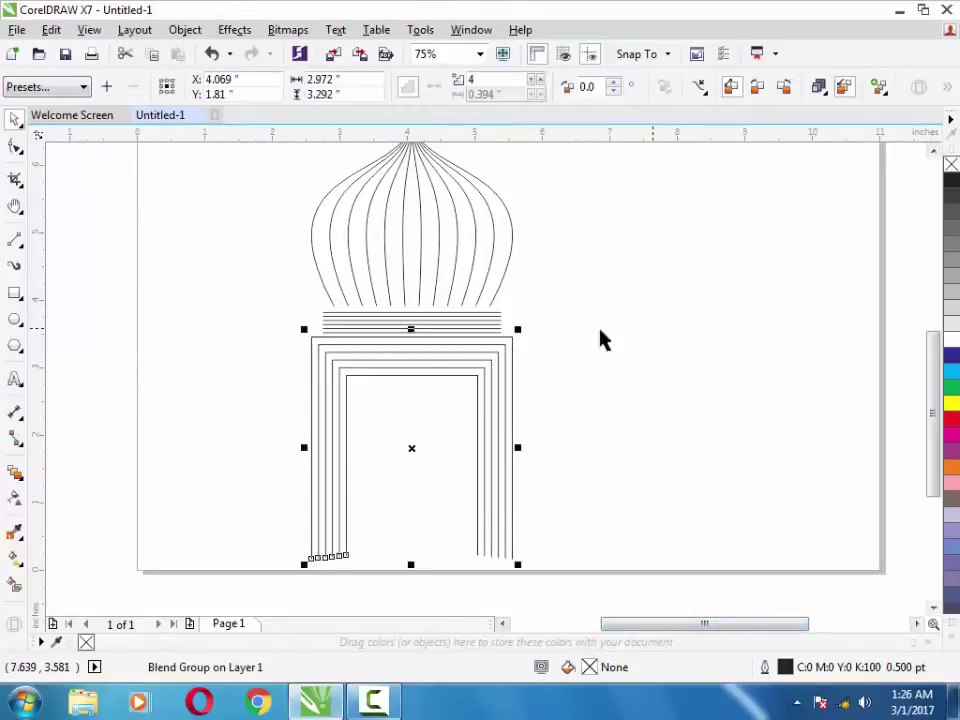
click(134, 335)
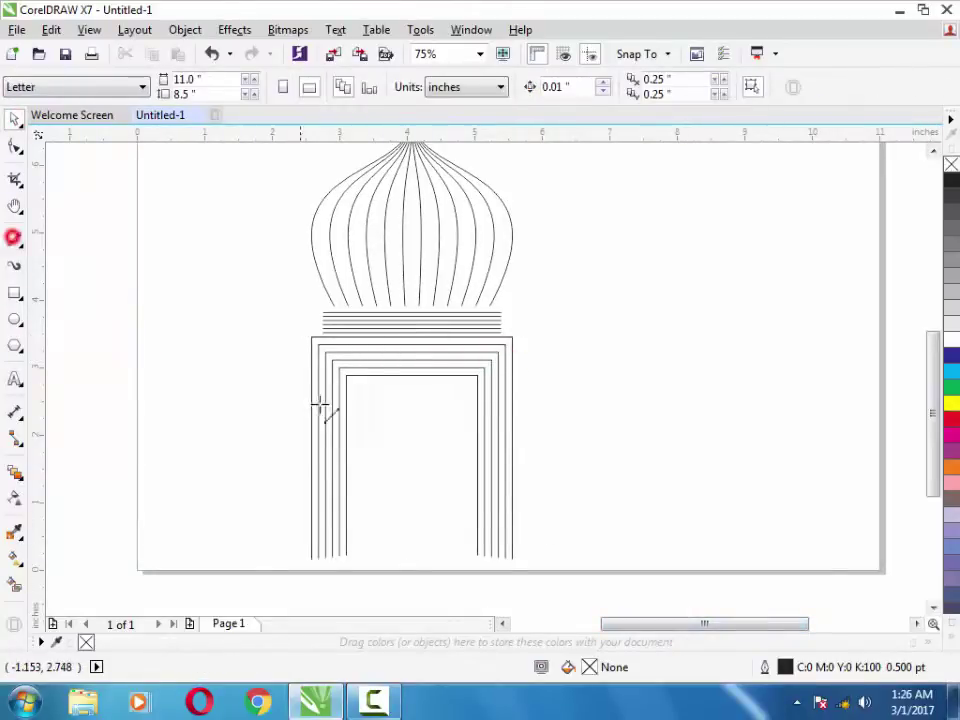
drag(362, 433, 361, 557)
Step: Shift the vertical line slightly right and draw a slanted line up from its top
click(22, 125)
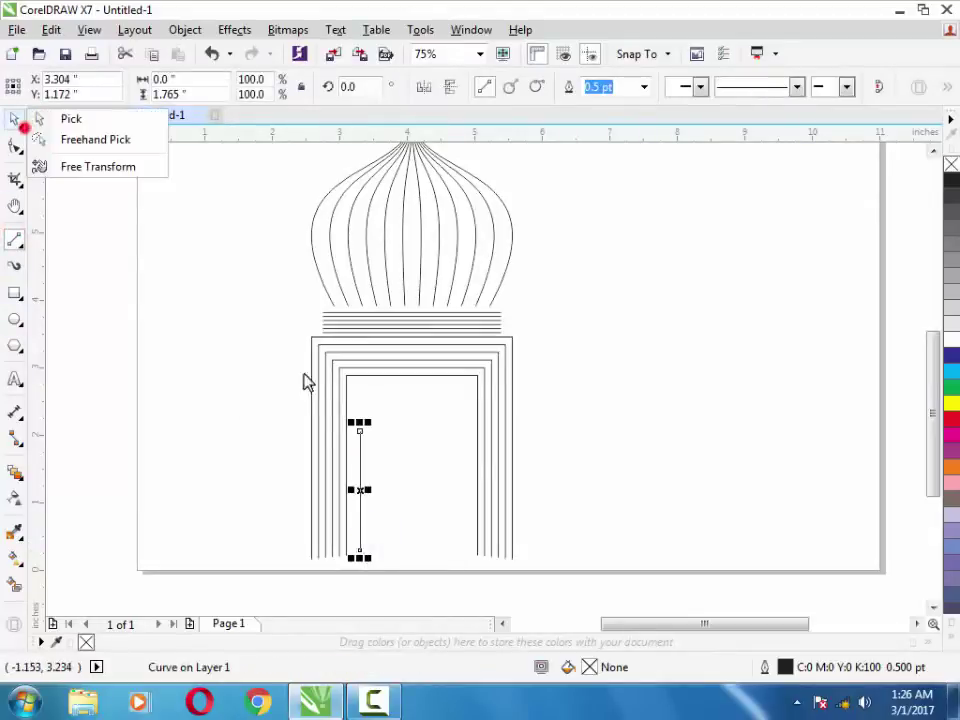
click(358, 489)
drag(358, 489, 373, 487)
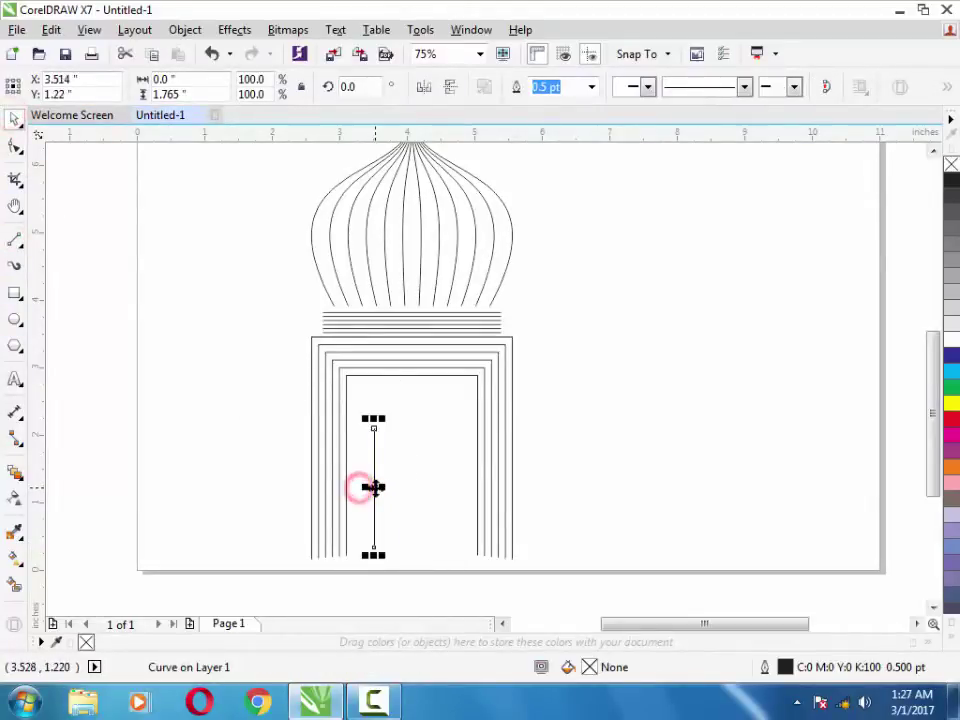
click(15, 236)
drag(373, 428, 405, 380)
Step: Convert the slanted segment to a curve and bend it into an arch side
click(18, 146)
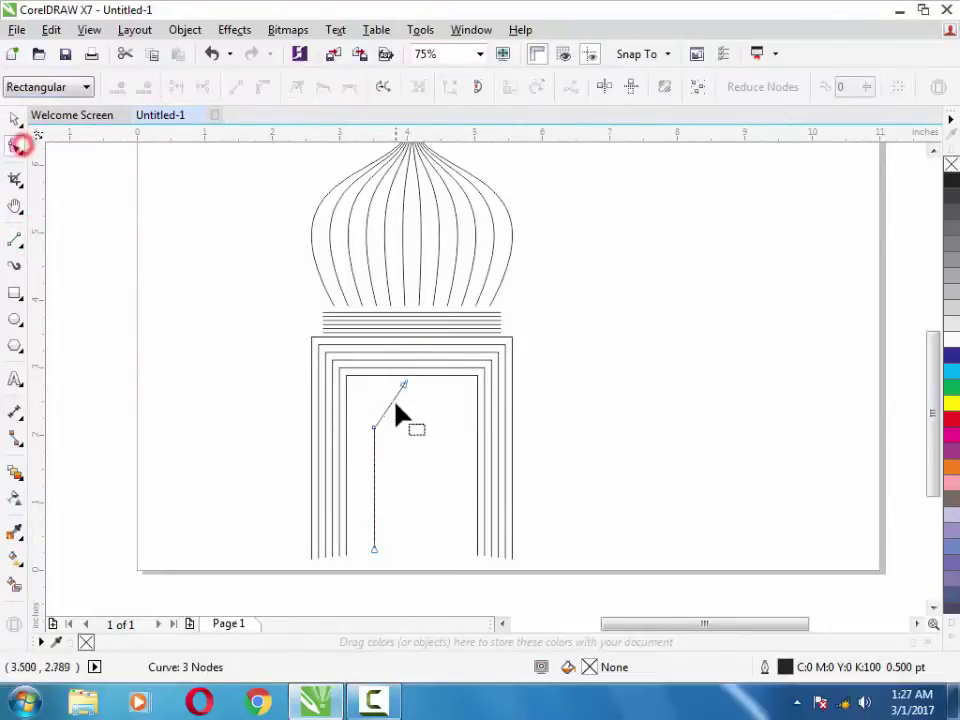
click(375, 430)
click(388, 418)
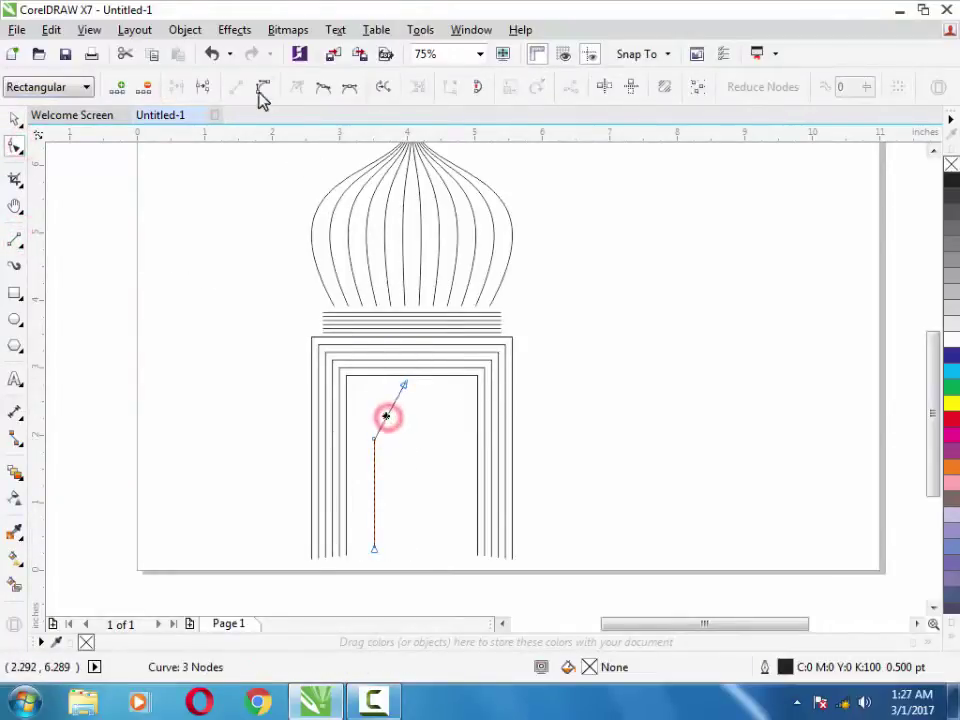
click(262, 87)
mouse_move(382, 425)
mouse_down()
mouse_move(367, 414)
mouse_move(403, 385)
mouse_up()
click(398, 408)
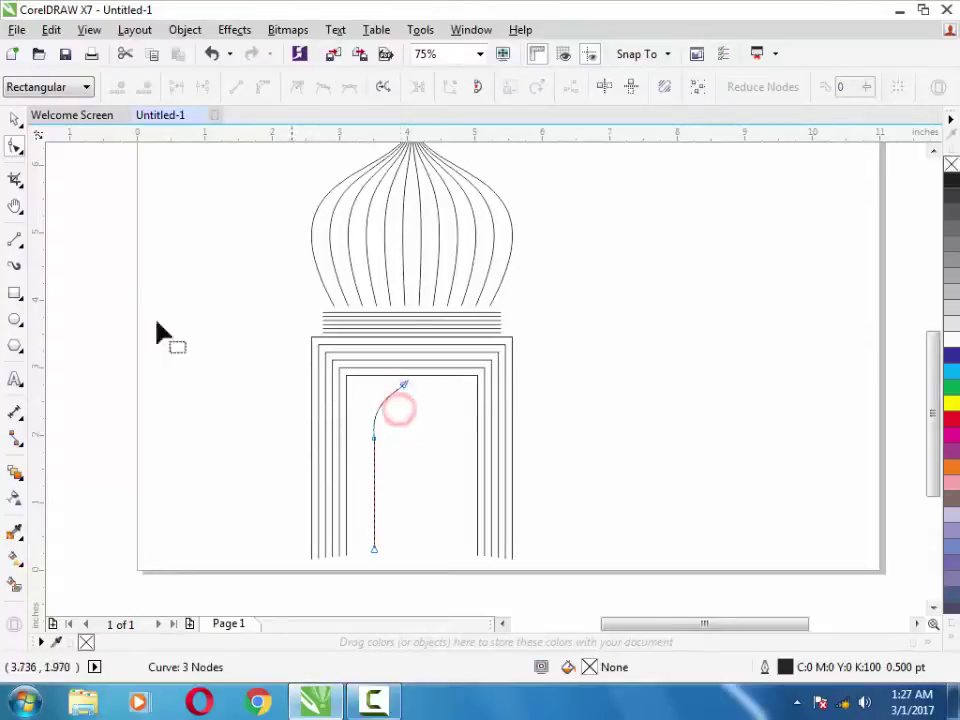
Step: Mirror a copy of the arch half to the right, closing the pointed arch
key(space)
drag(366, 463, 415, 468)
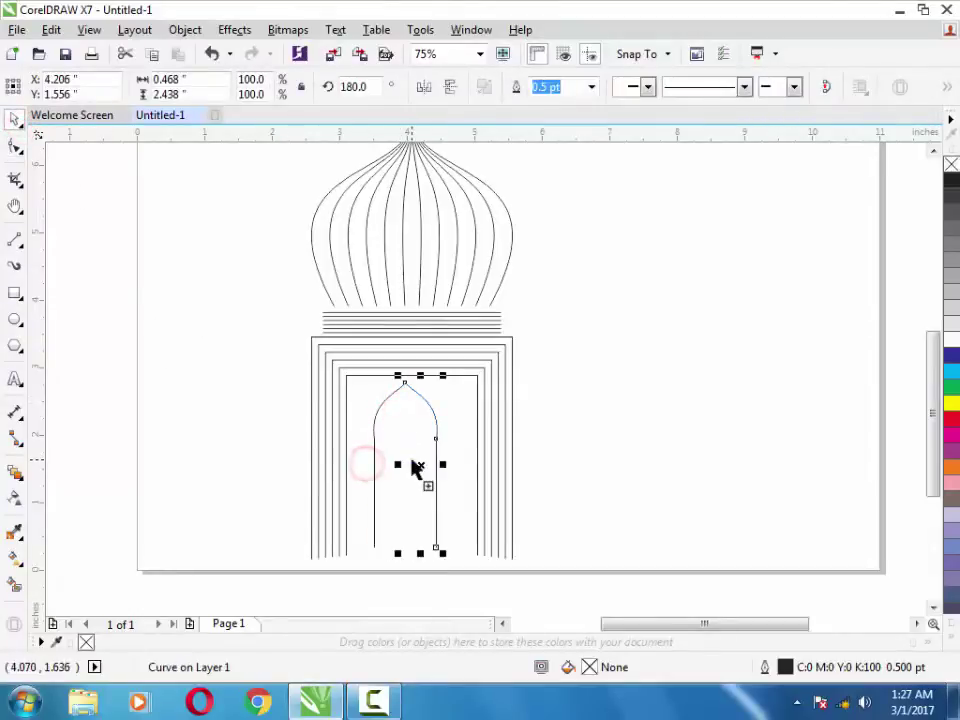
click(376, 474)
click(438, 441)
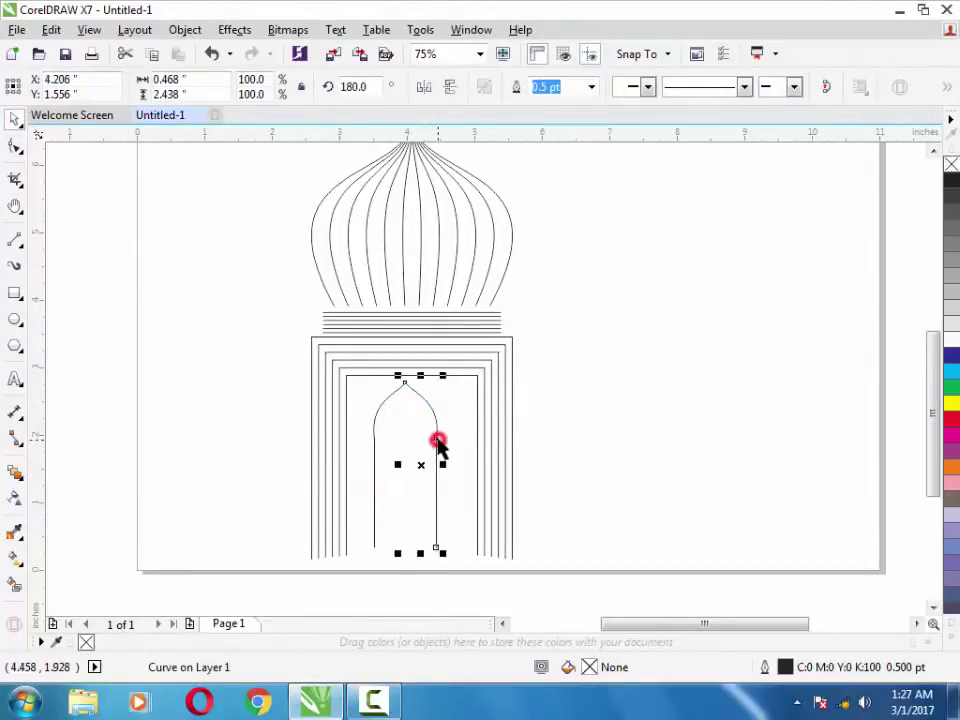
click(18, 588)
Step: Blend the left arch half into the right half with 4 steps
click(15, 471)
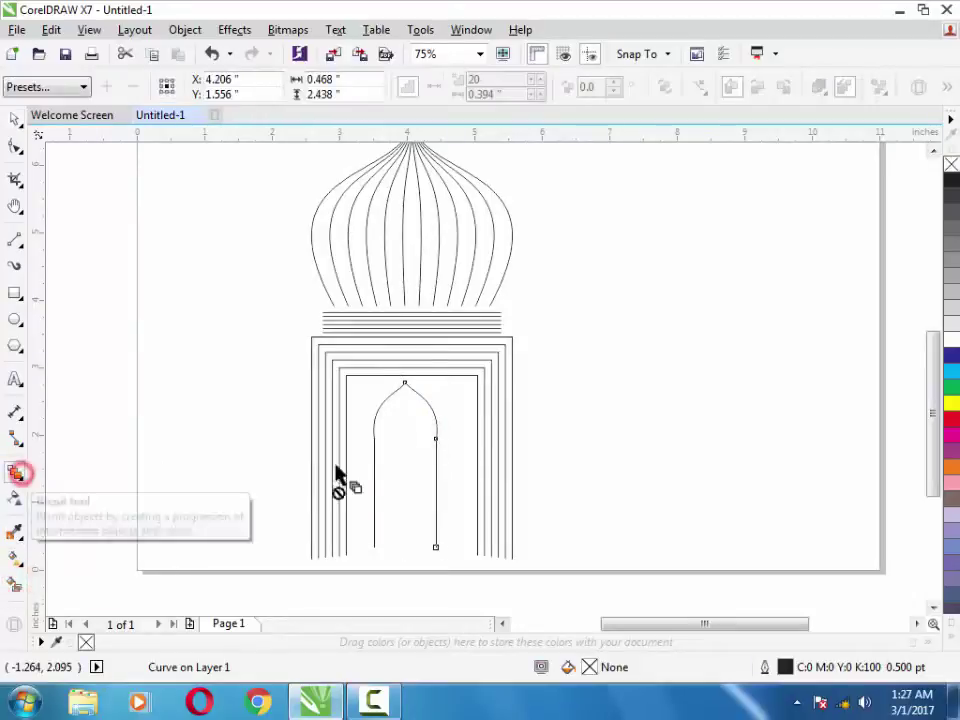
drag(420, 440, 388, 530)
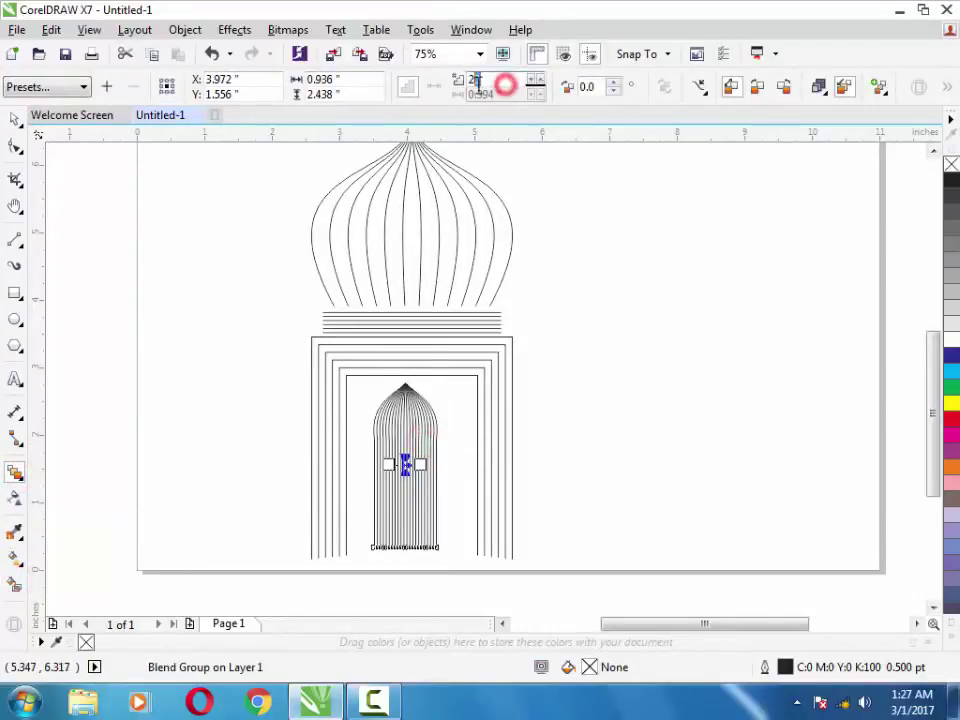
click(499, 79)
text(4)
key(Return)
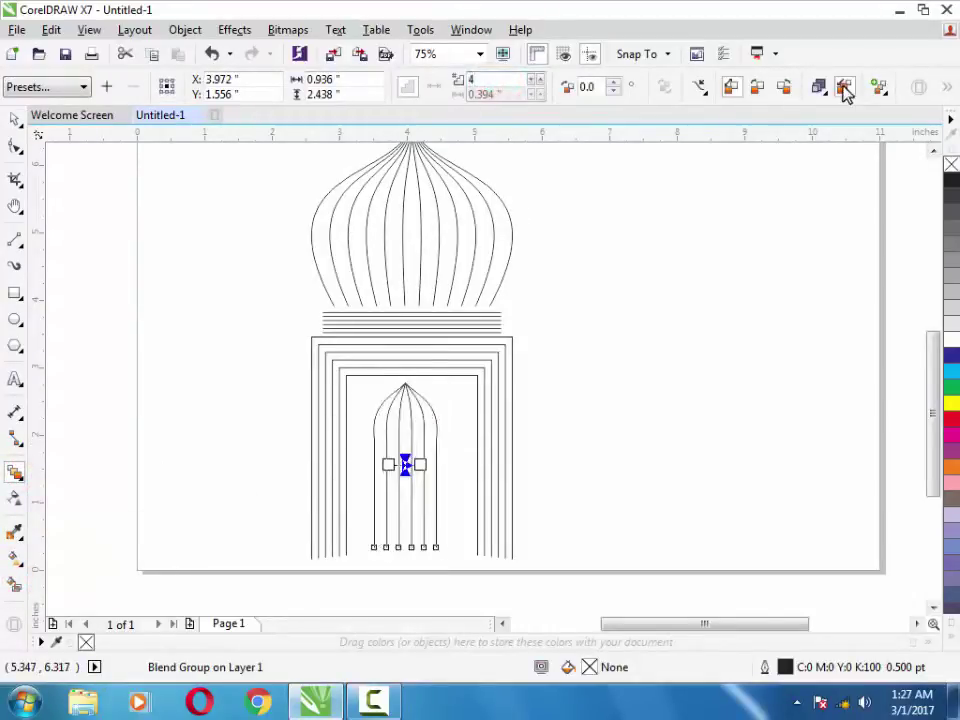
click(673, 253)
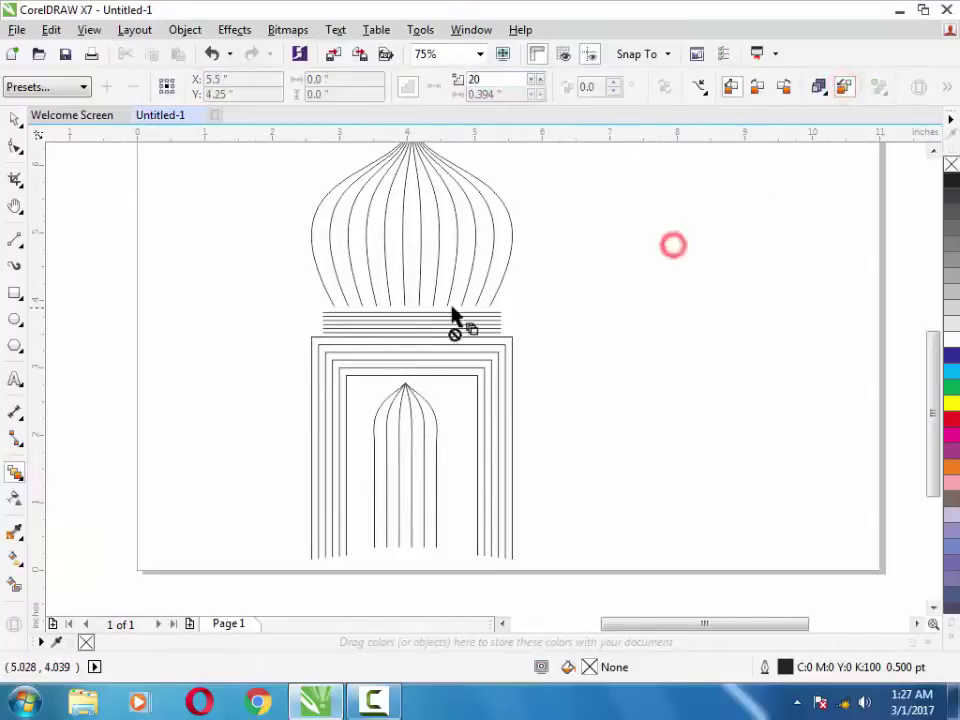
Step: Marquee-select the whole arch together with its blend
click(14, 119)
click(407, 420)
click(418, 427)
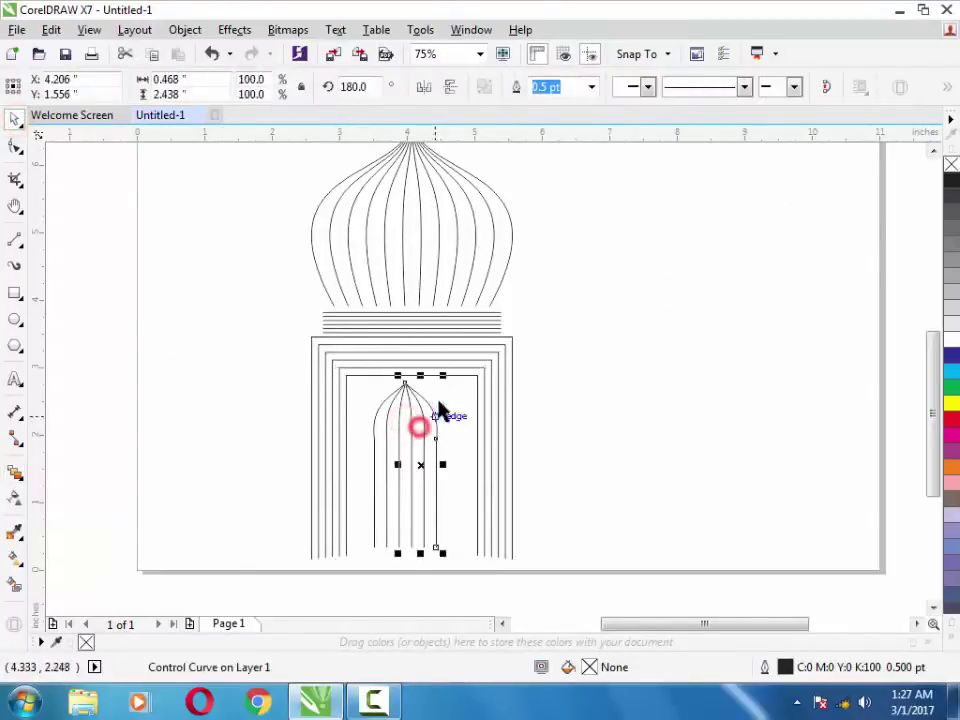
drag(457, 597, 351, 381)
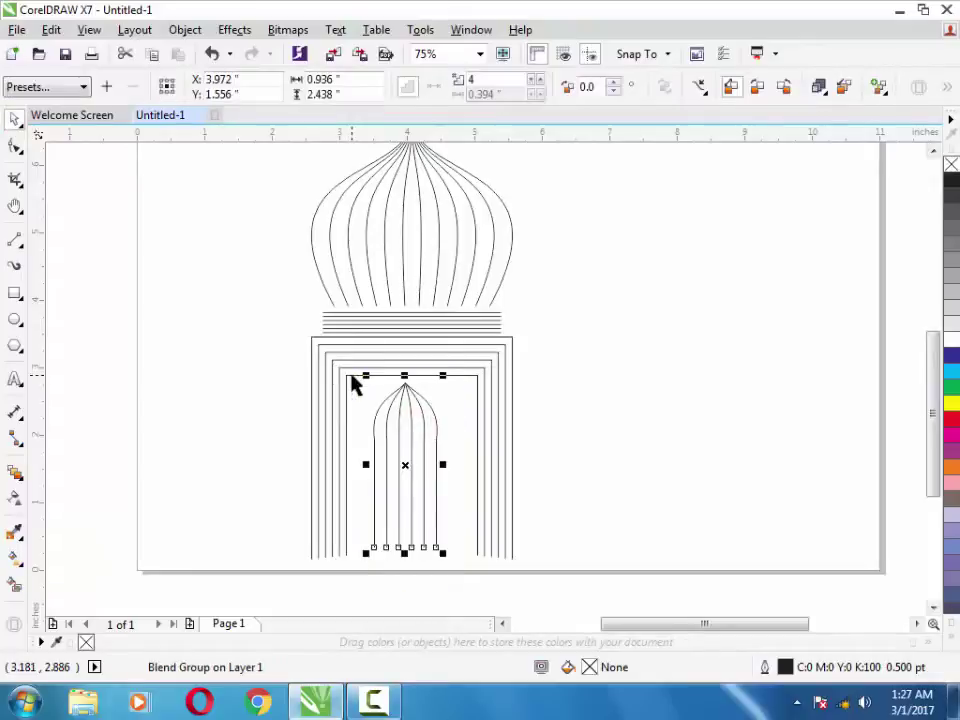
Step: Centre the arch within the inner doorway frame
click(463, 404)
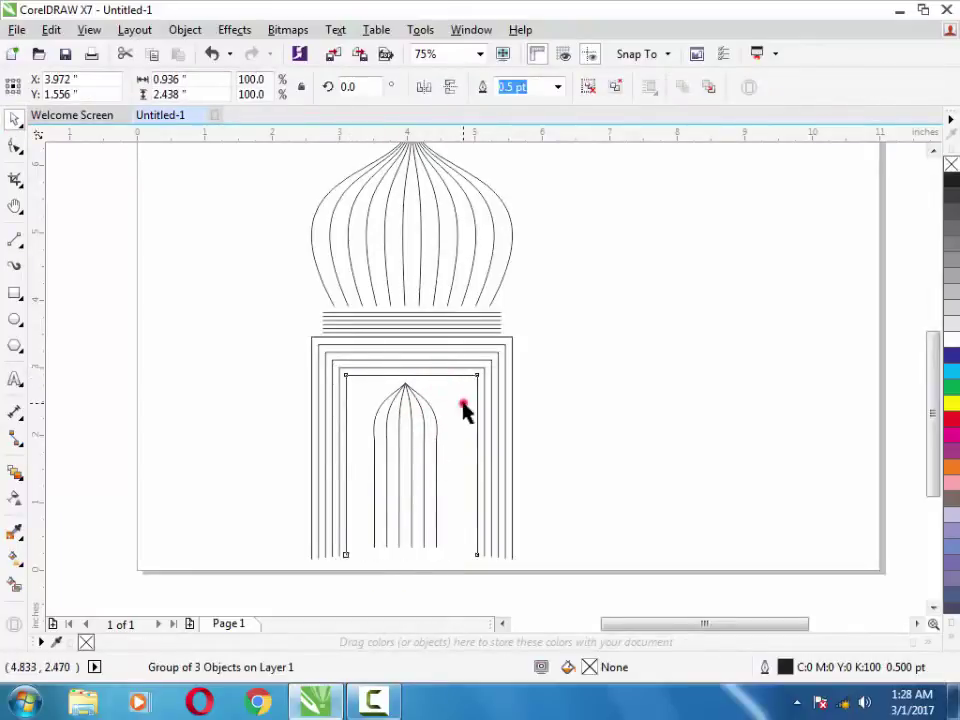
click(536, 422)
click(407, 422)
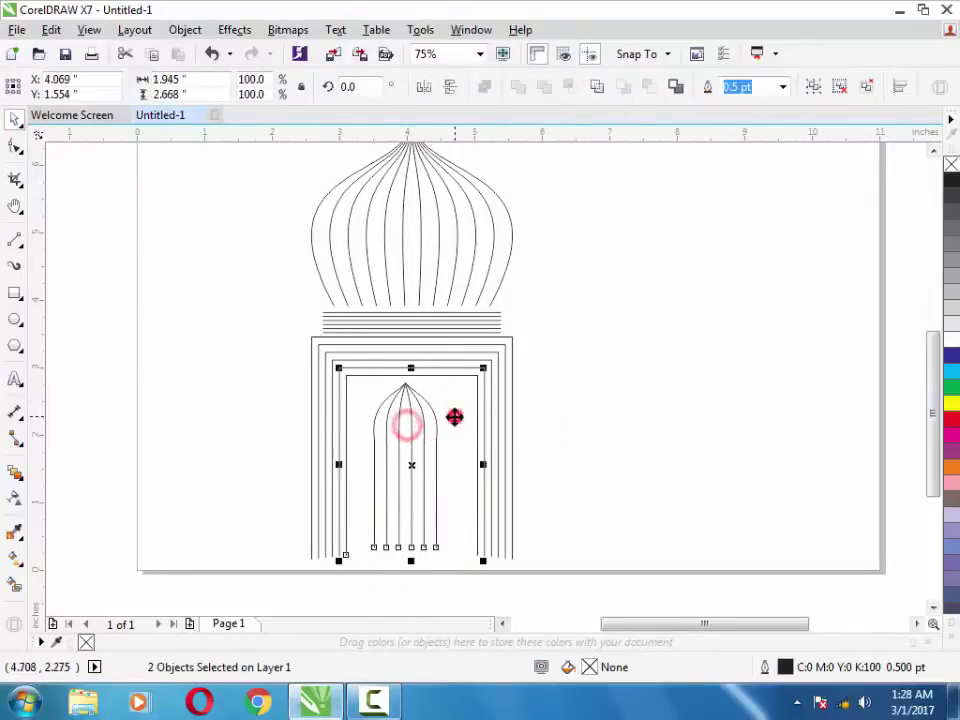
key(c)
click(557, 399)
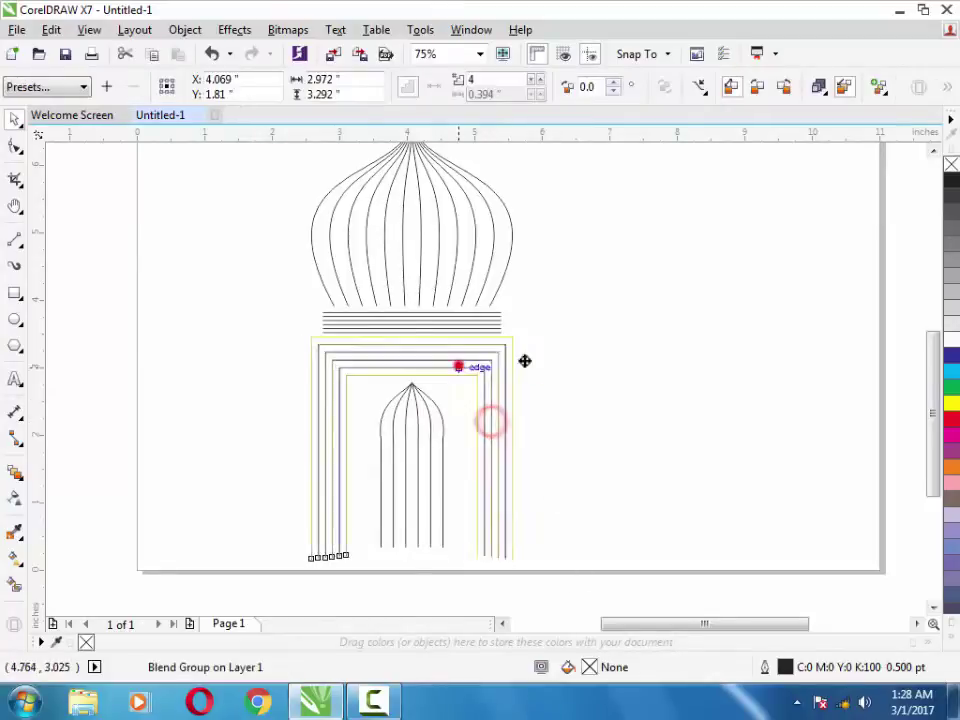
Step: Place a copy of the frame blend to the right and shrink its outlines
drag(490, 428, 671, 369)
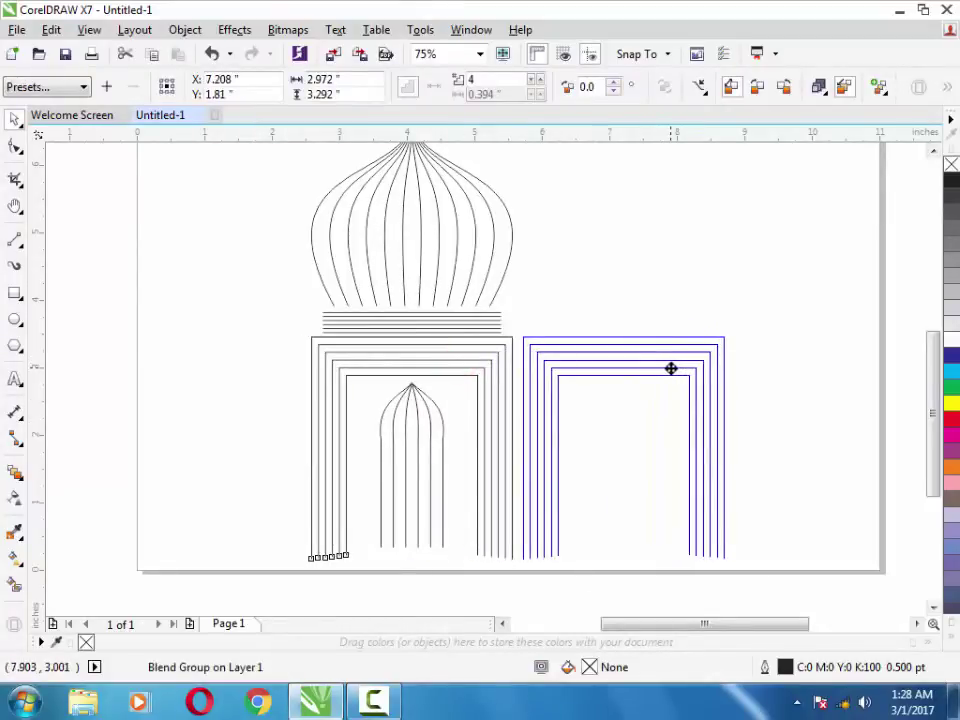
drag(727, 333, 688, 385)
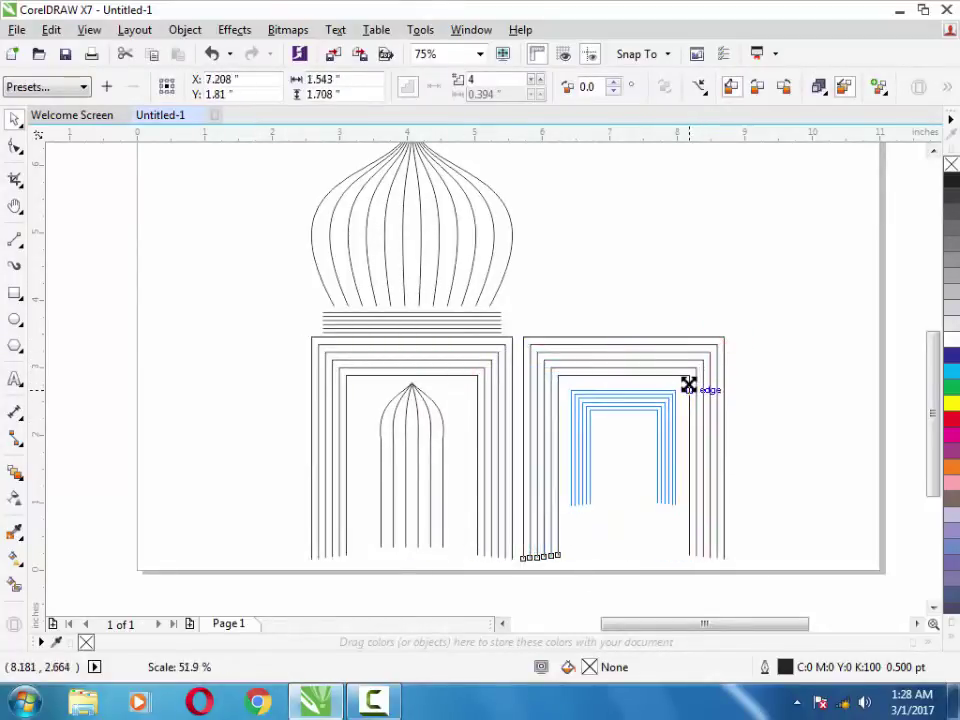
drag(688, 385, 687, 371)
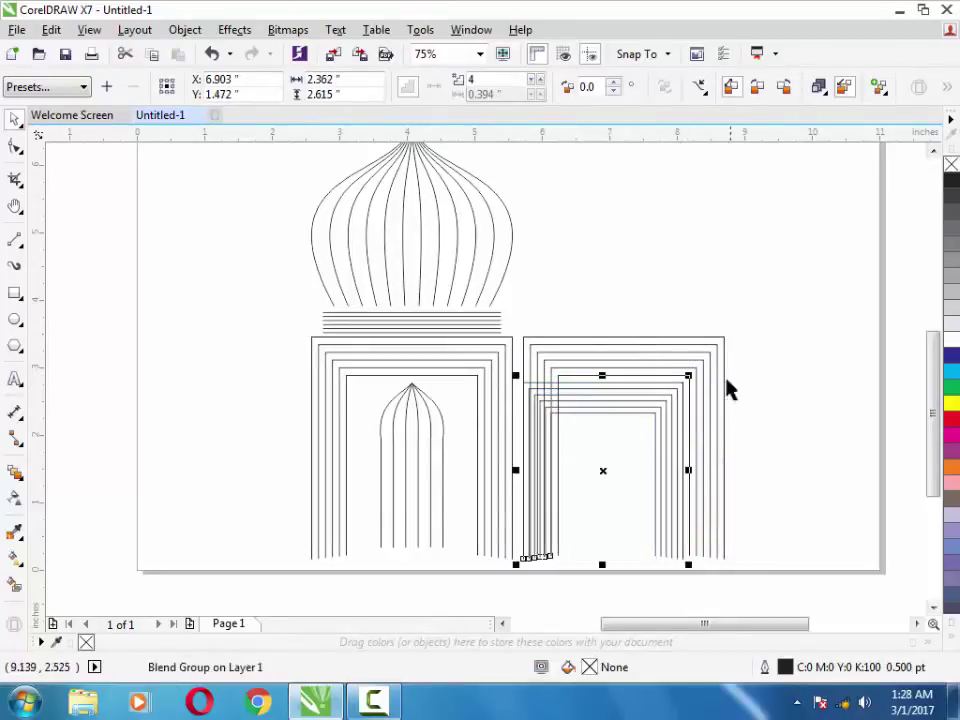
click(720, 369)
mouse_move(730, 331)
mouse_down()
mouse_move(680, 390)
mouse_move(692, 362)
mouse_move(707, 377)
mouse_move(795, 385)
mouse_up()
click(735, 392)
click(654, 388)
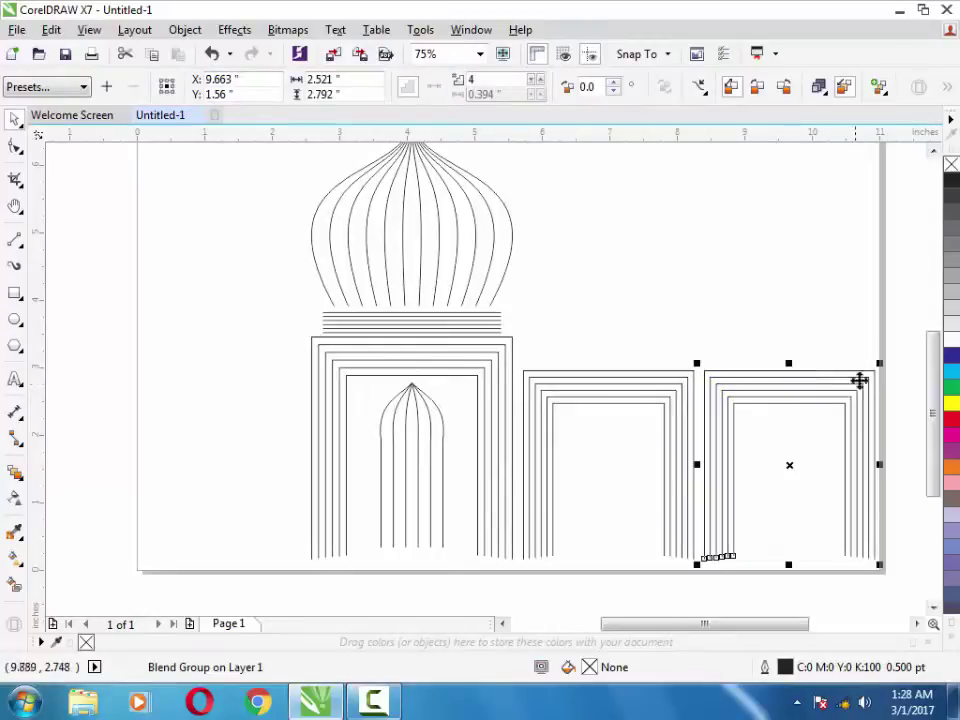
Step: Shrink the rightmost arch copy and narrow it from its right side
drag(876, 365, 857, 394)
click(827, 319)
click(845, 434)
drag(855, 477, 848, 477)
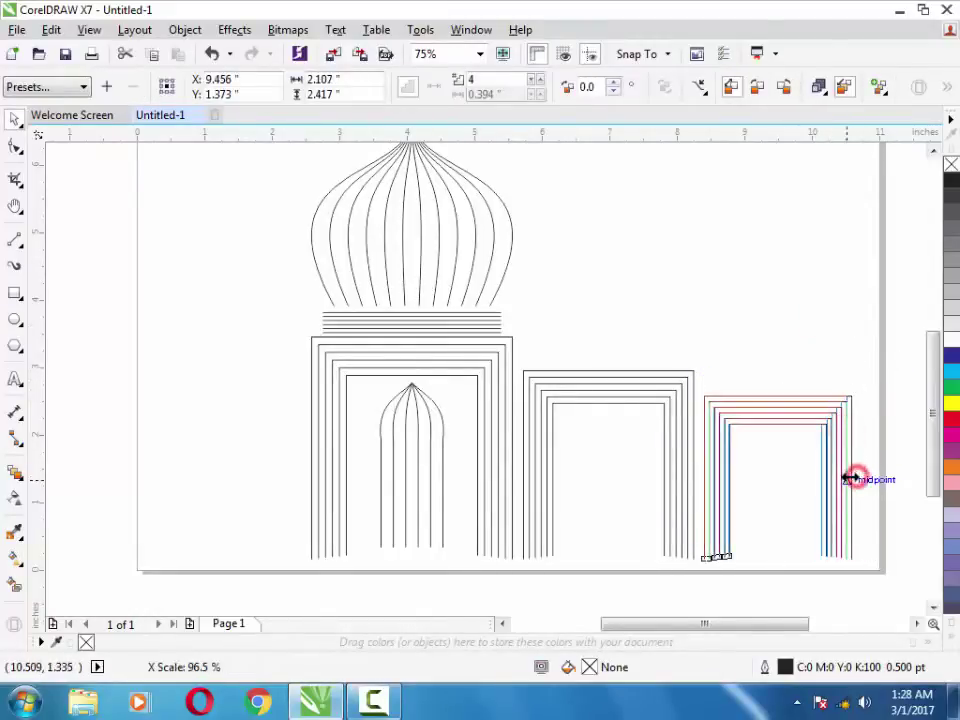
click(876, 453)
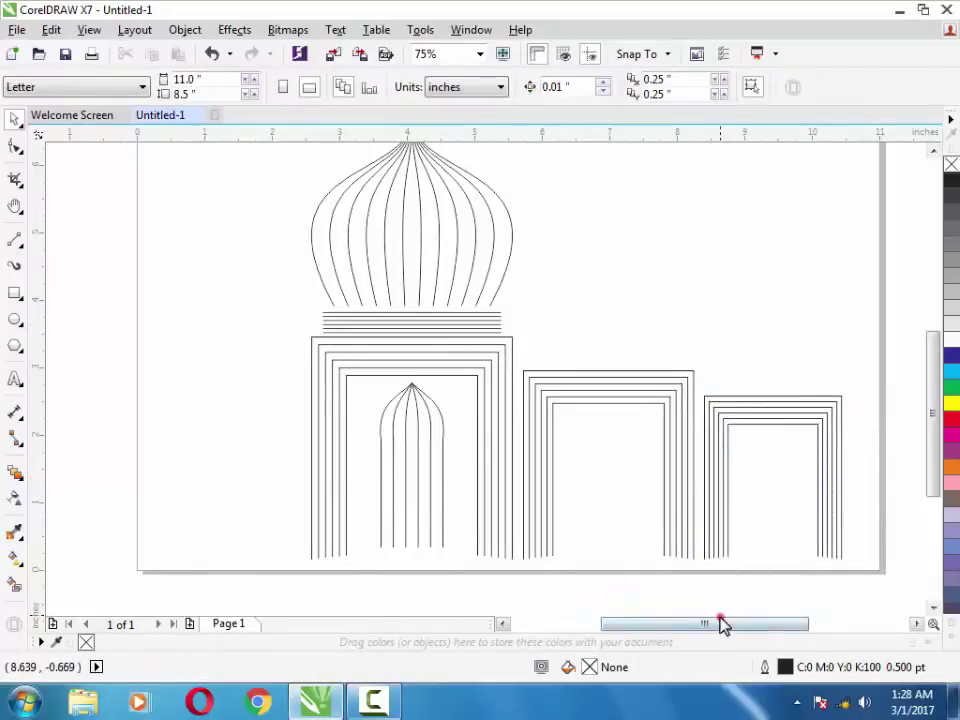
Step: Narrow the middle arch so it fits its frame
drag(724, 625, 720, 625)
click(698, 499)
mouse_move(713, 460)
mouse_down()
mouse_move(718, 483)
mouse_move(743, 489)
mouse_up()
click(731, 497)
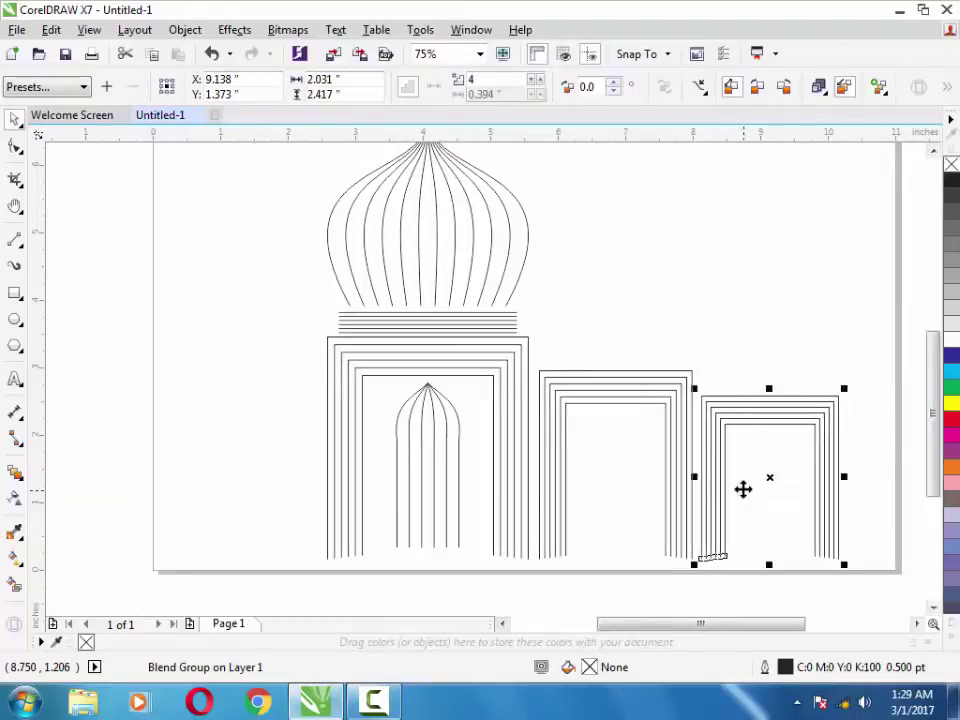
click(743, 592)
drag(758, 623, 776, 624)
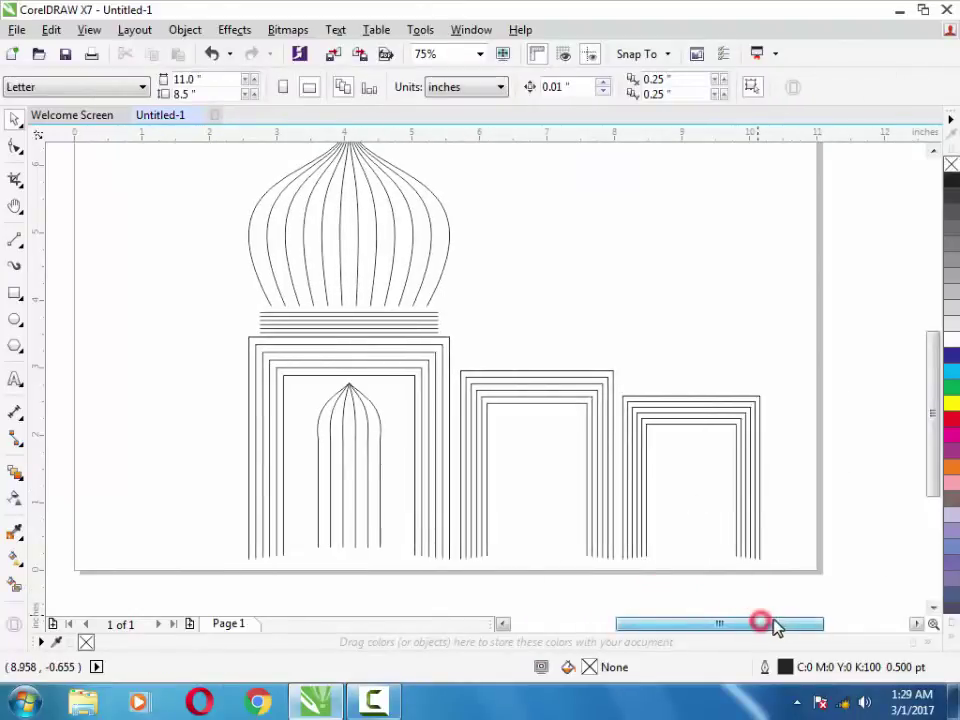
Step: Copy the pointed inner arch group into the middle arch and shrink it to fit
click(336, 428)
drag(344, 439, 534, 453)
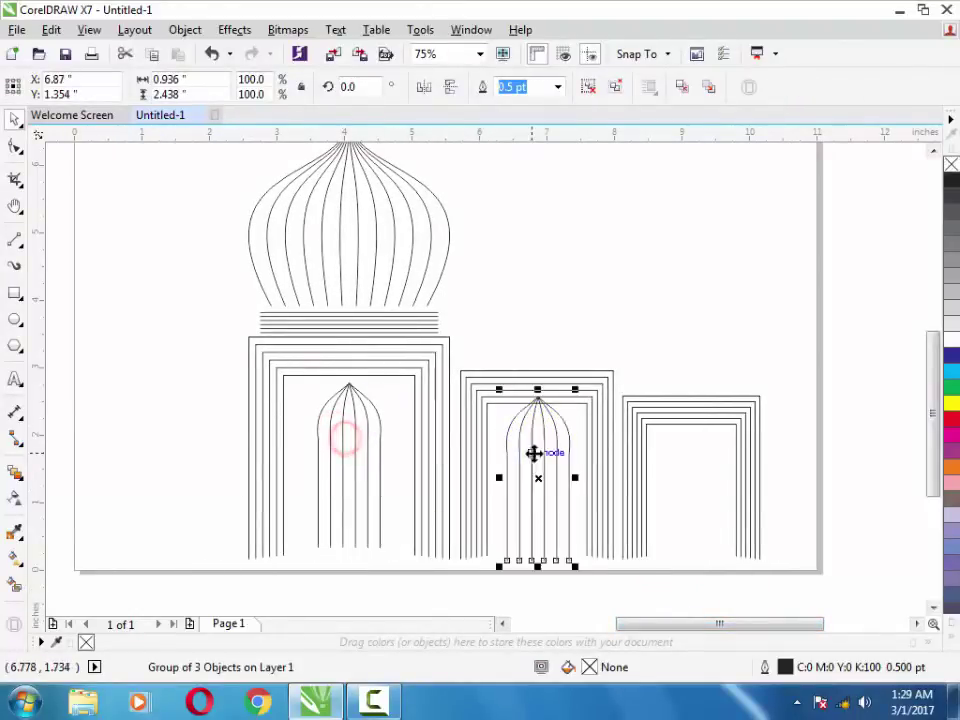
mouse_move(577, 390)
mouse_down()
mouse_move(541, 478)
mouse_move(535, 449)
mouse_move(562, 449)
mouse_up()
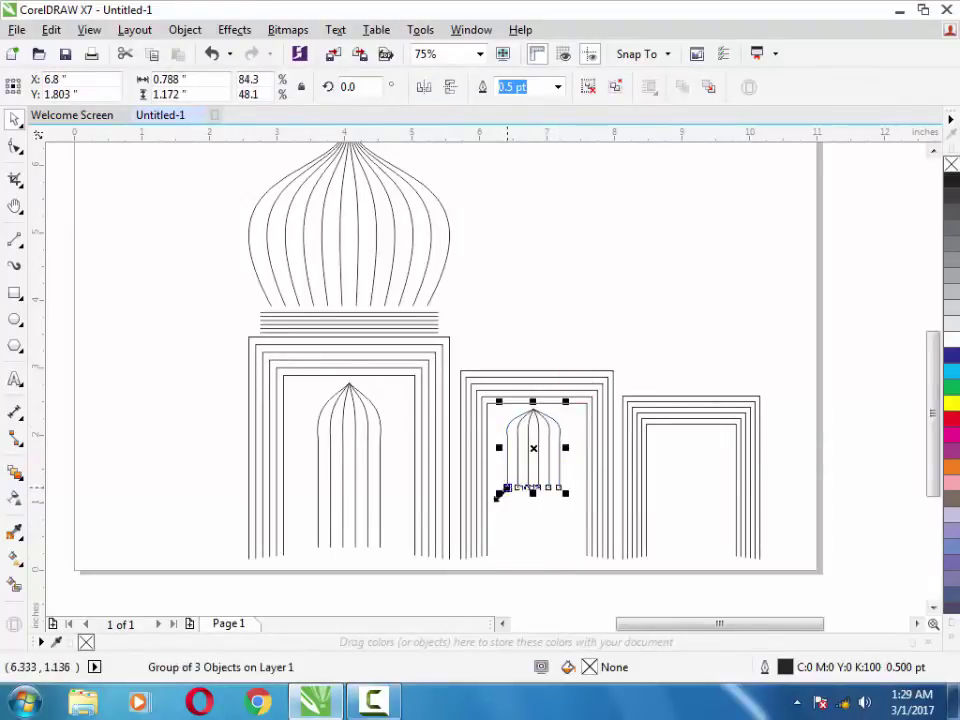
mouse_move(499, 495)
mouse_down()
mouse_move(512, 480)
mouse_move(544, 525)
mouse_move(695, 446)
mouse_move(695, 468)
mouse_up()
click(541, 513)
click(540, 602)
click(542, 454)
Step: Place a small arch copy in the right arch, resize it, and duplicate it below
click(574, 582)
mouse_move(718, 419)
mouse_down()
mouse_move(720, 482)
mouse_move(713, 428)
mouse_up()
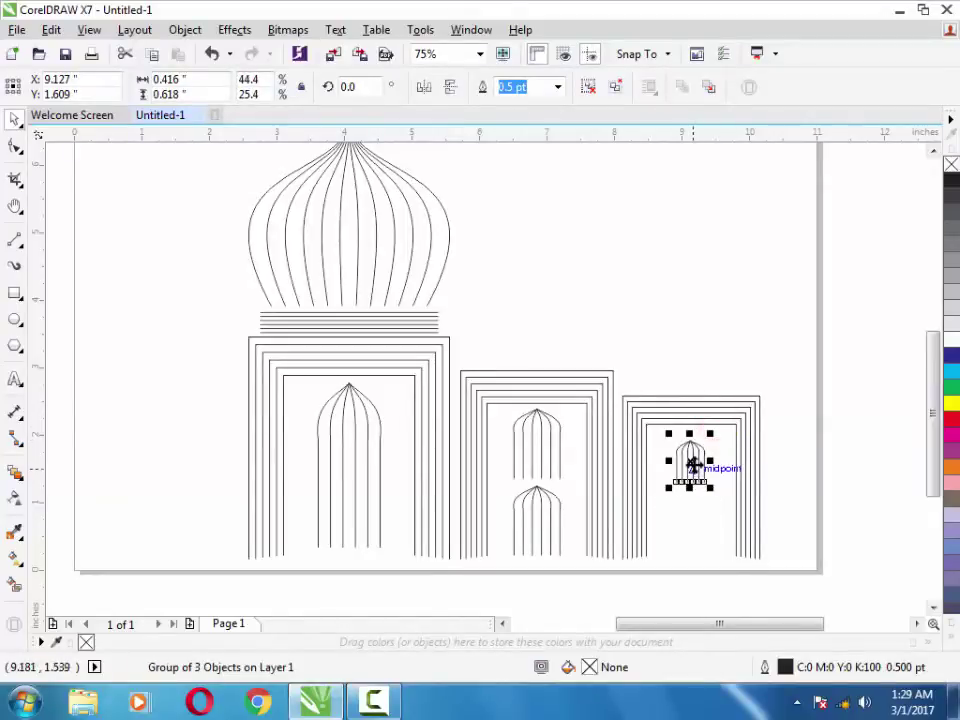
drag(692, 463, 694, 518)
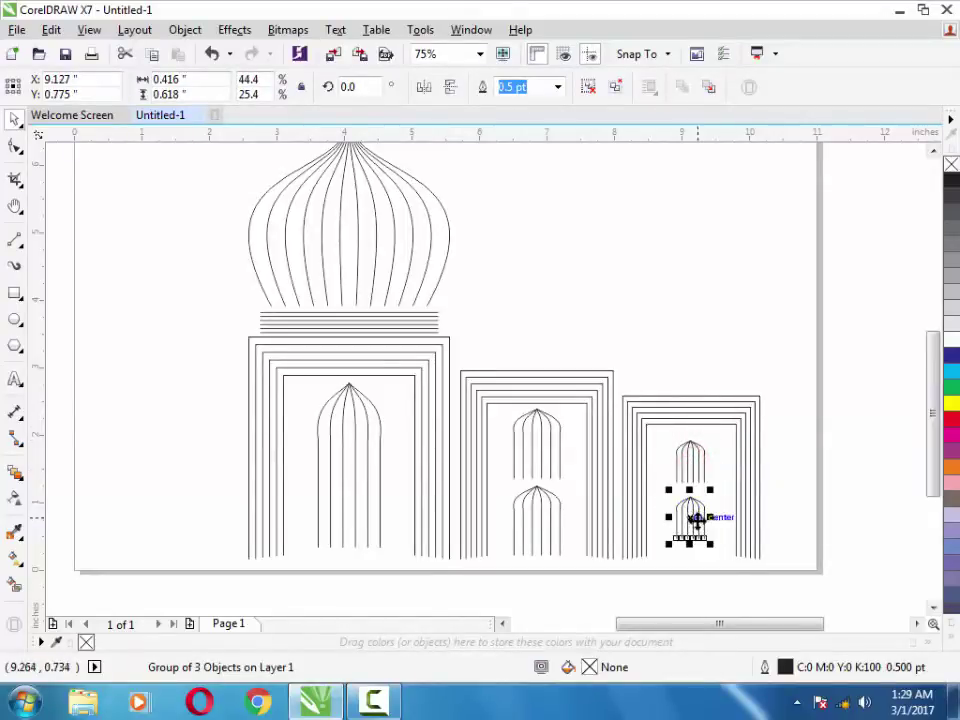
key(ctrl+z)
click(683, 462)
drag(706, 483, 718, 494)
drag(692, 452, 697, 525)
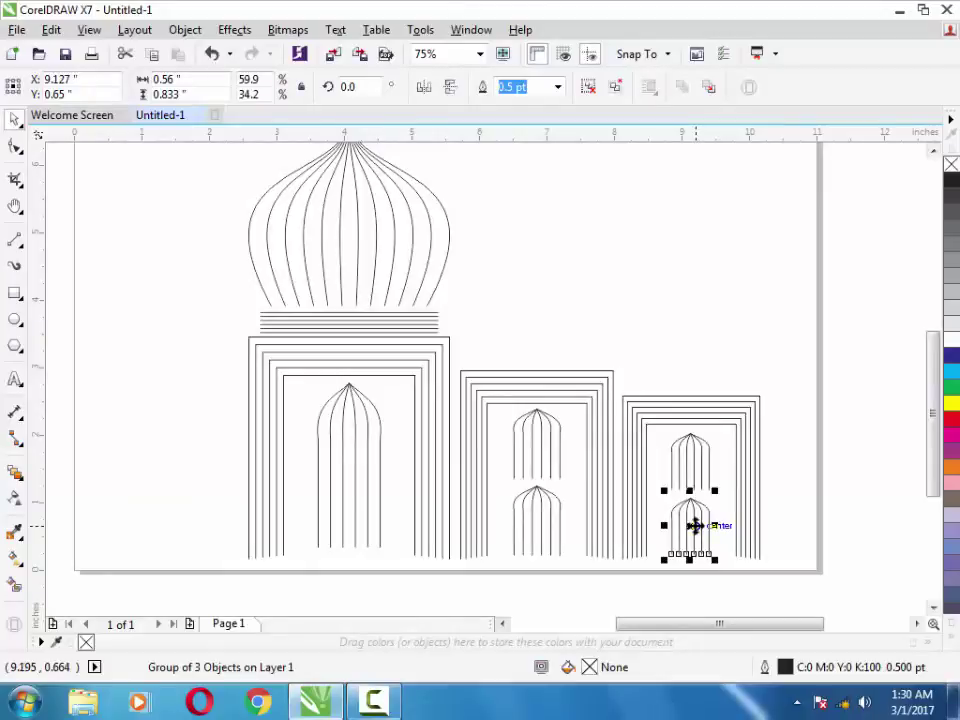
shift+click(731, 495)
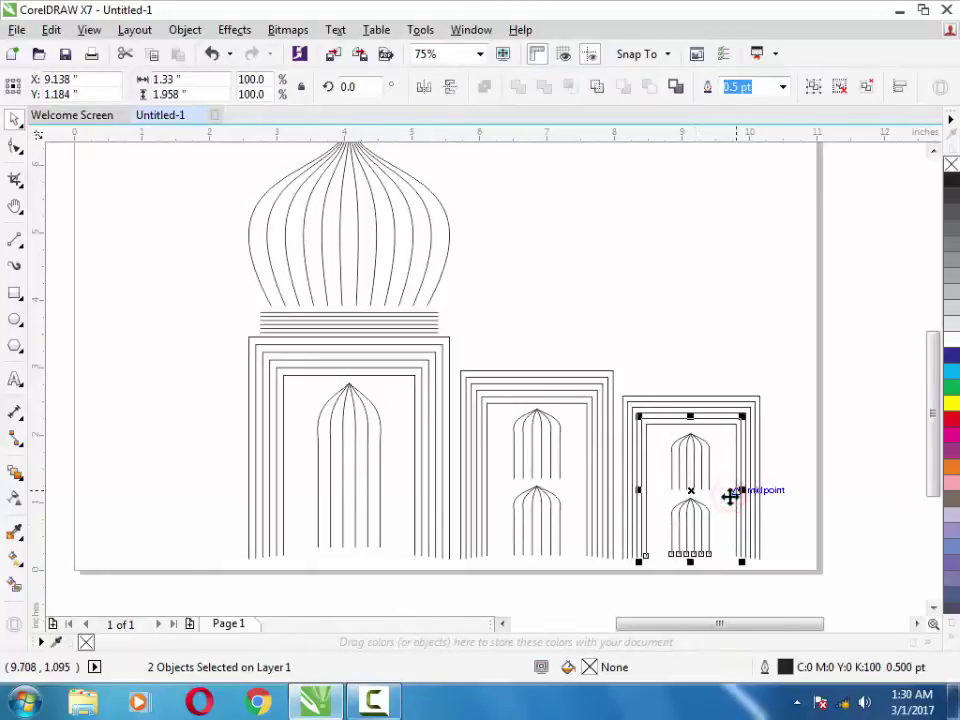
click(692, 471)
shift+click(726, 459)
click(797, 369)
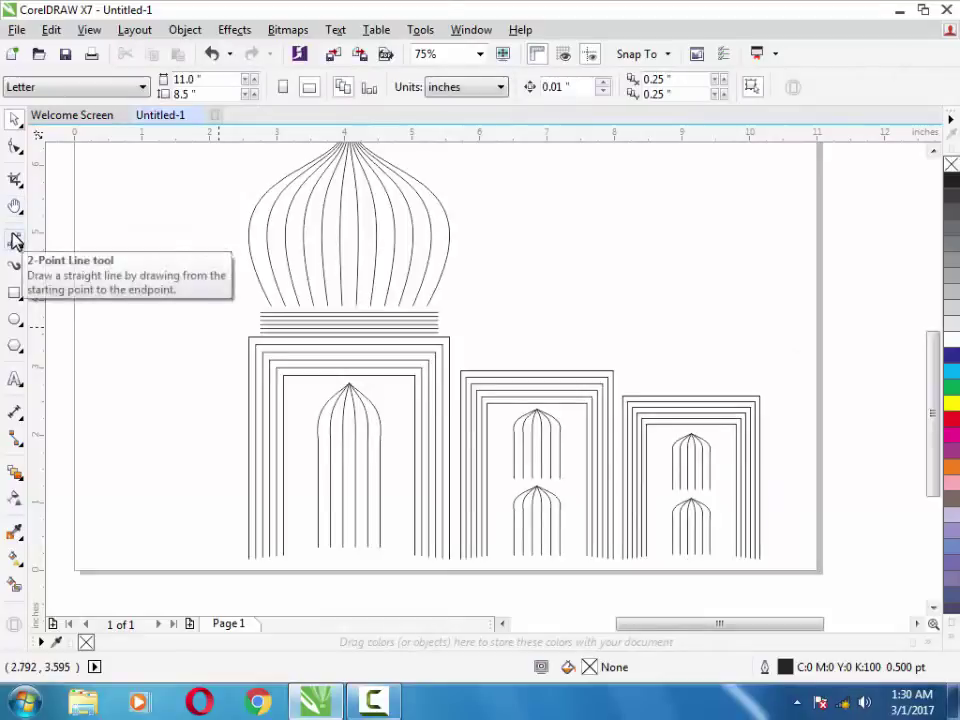
click(714, 418)
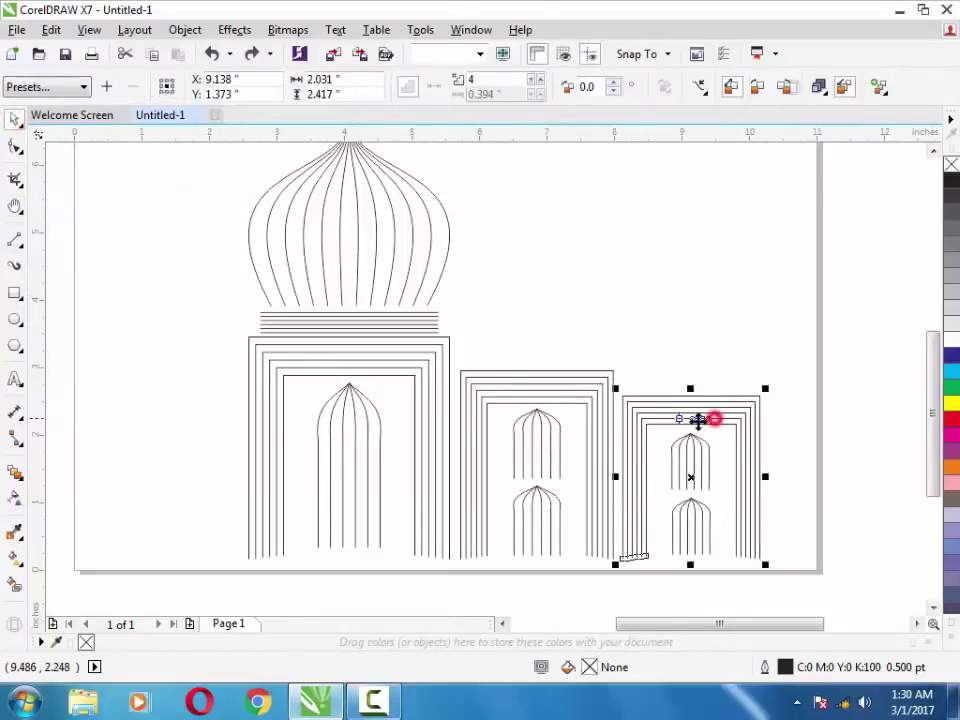
click(90, 176)
click(17, 120)
click(735, 422)
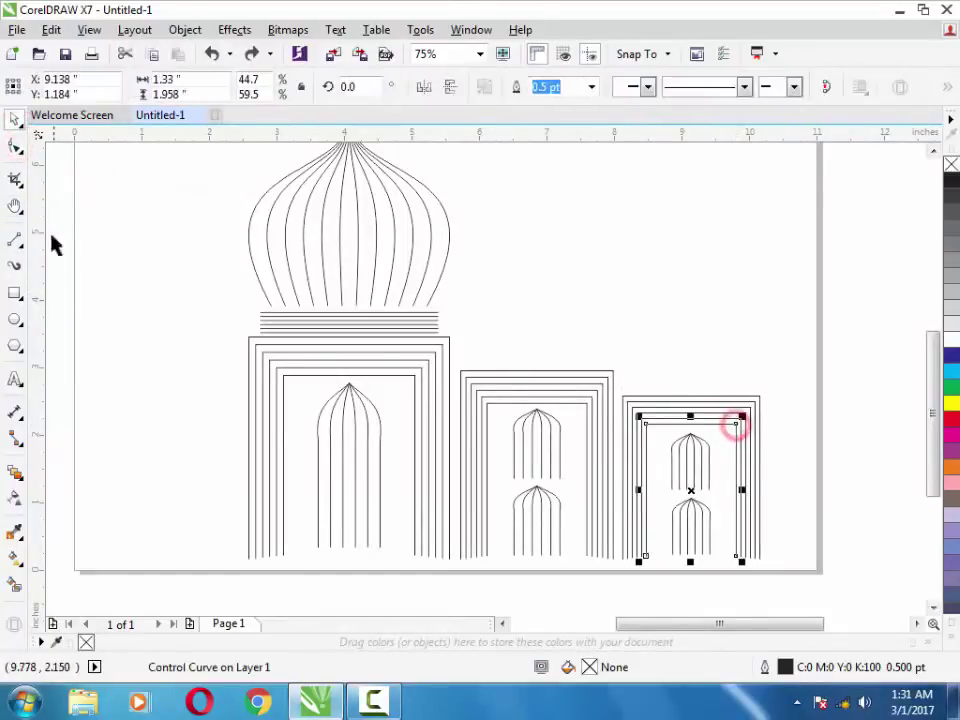
click(15, 146)
mouse_move(736, 422)
mouse_down()
mouse_move(746, 426)
mouse_move(739, 439)
mouse_up()
click(755, 401)
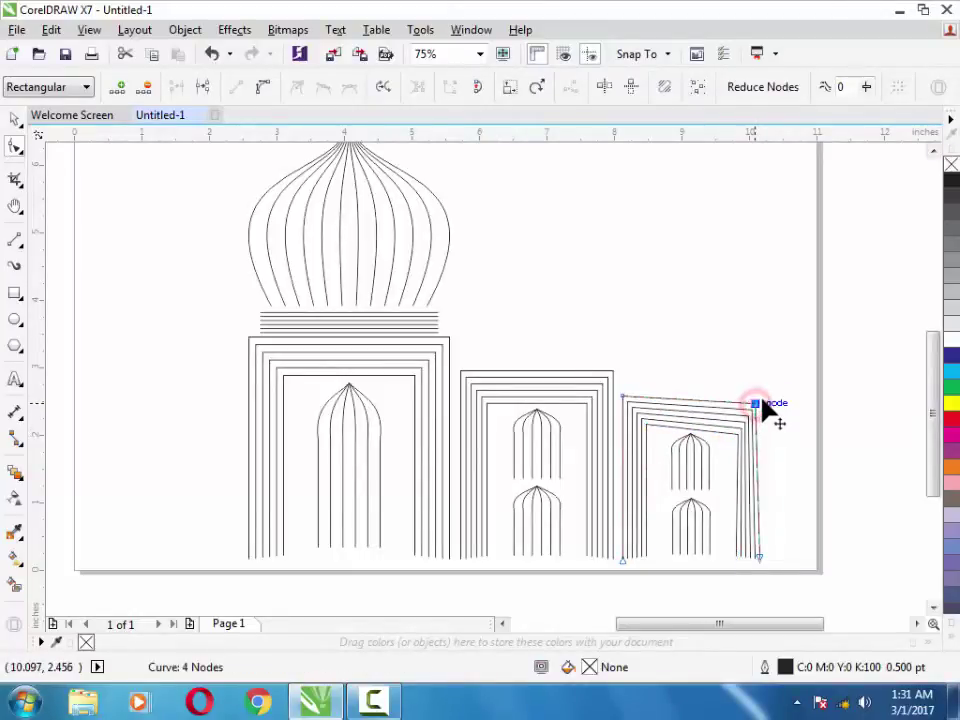
click(736, 436)
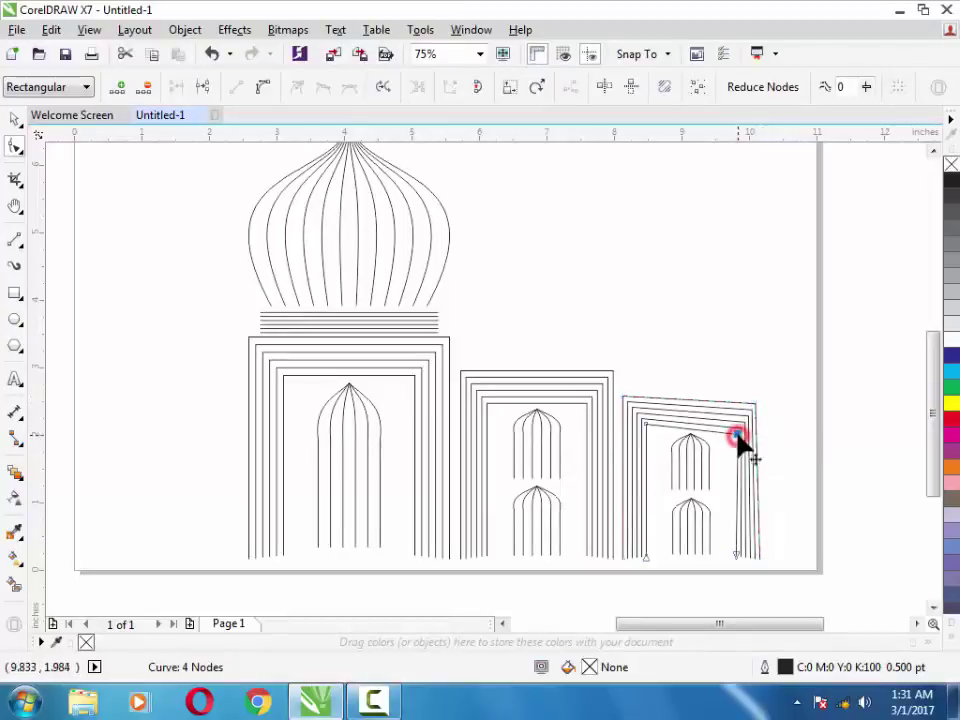
drag(736, 436, 741, 428)
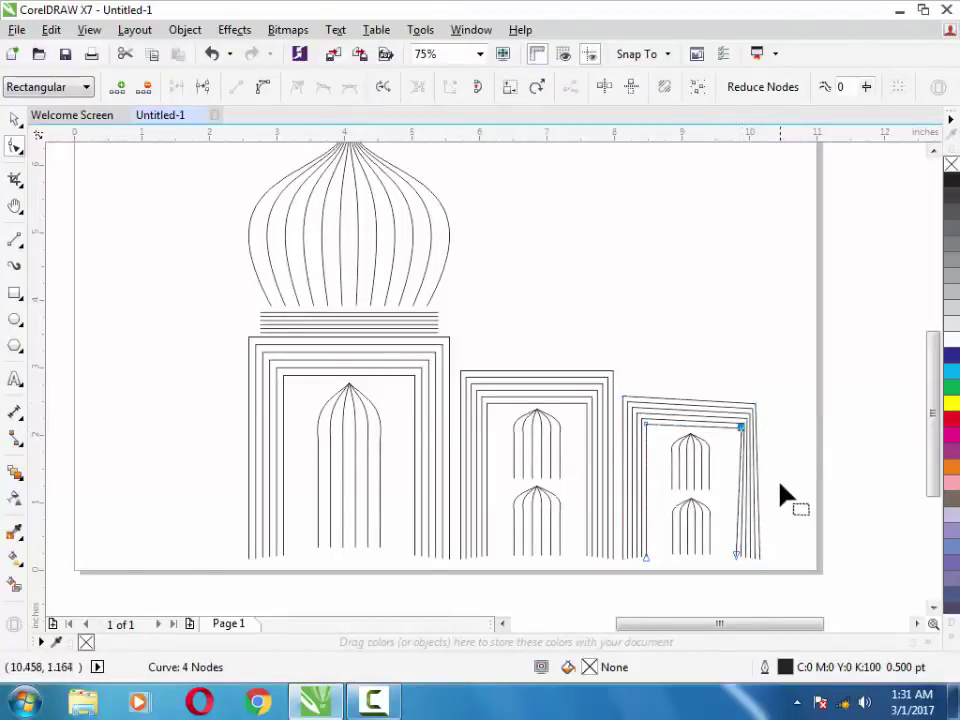
key(ctrl+z)
key(ctrl+z)
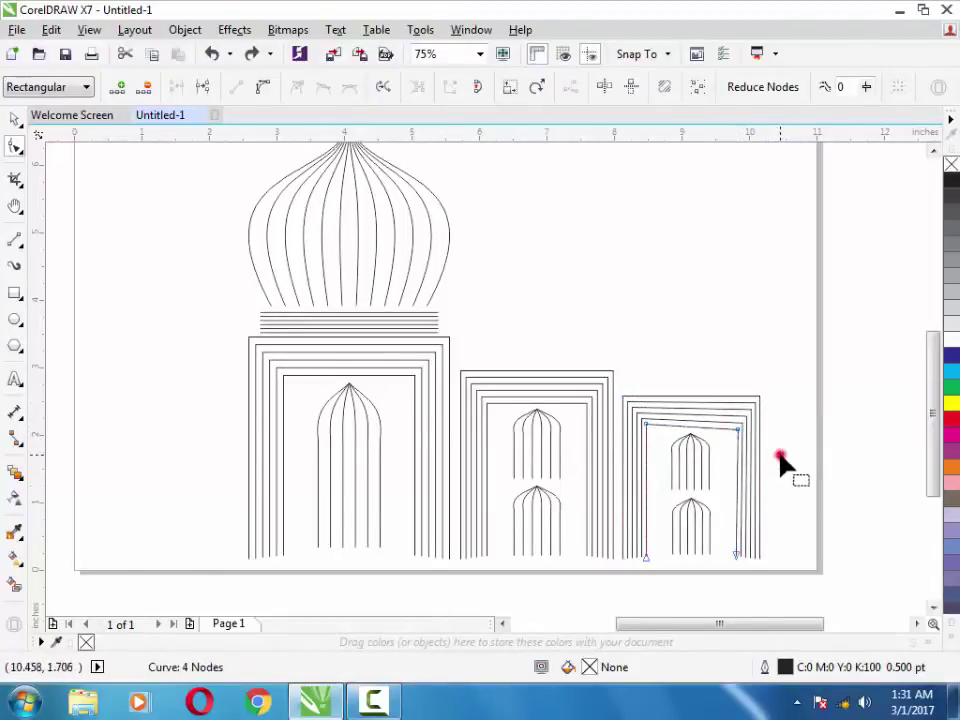
click(779, 458)
click(740, 429)
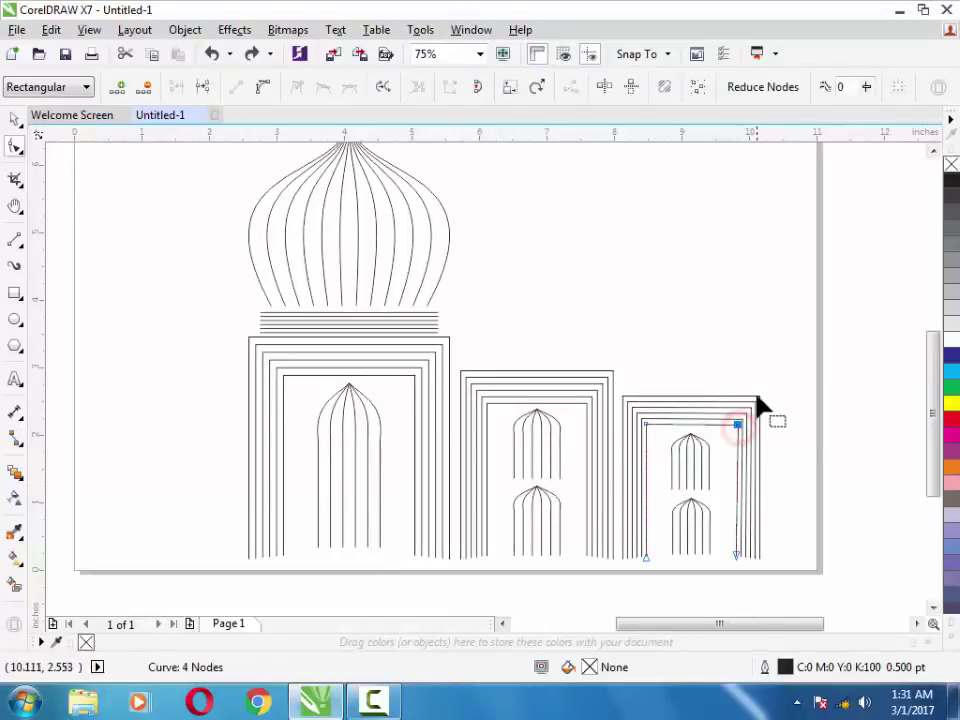
click(757, 395)
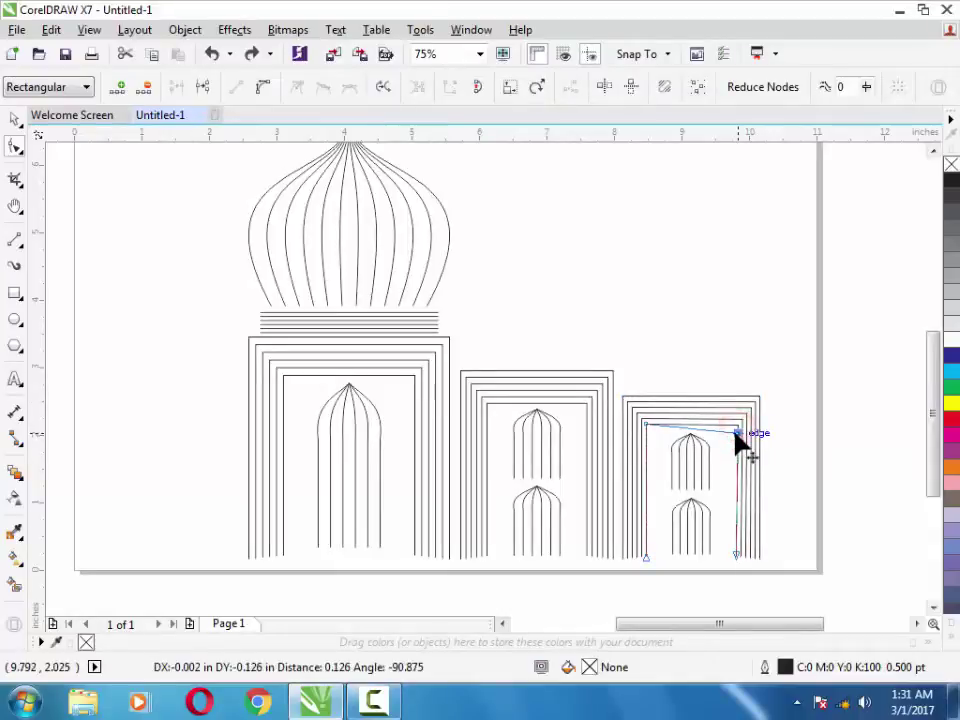
drag(737, 428, 735, 440)
click(789, 428)
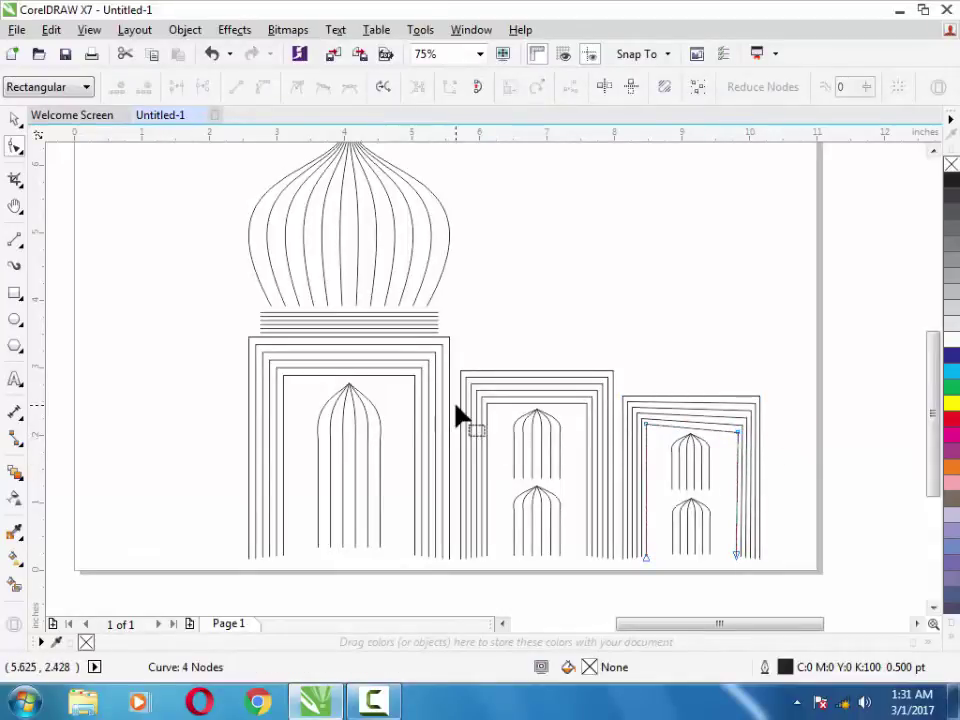
click(737, 432)
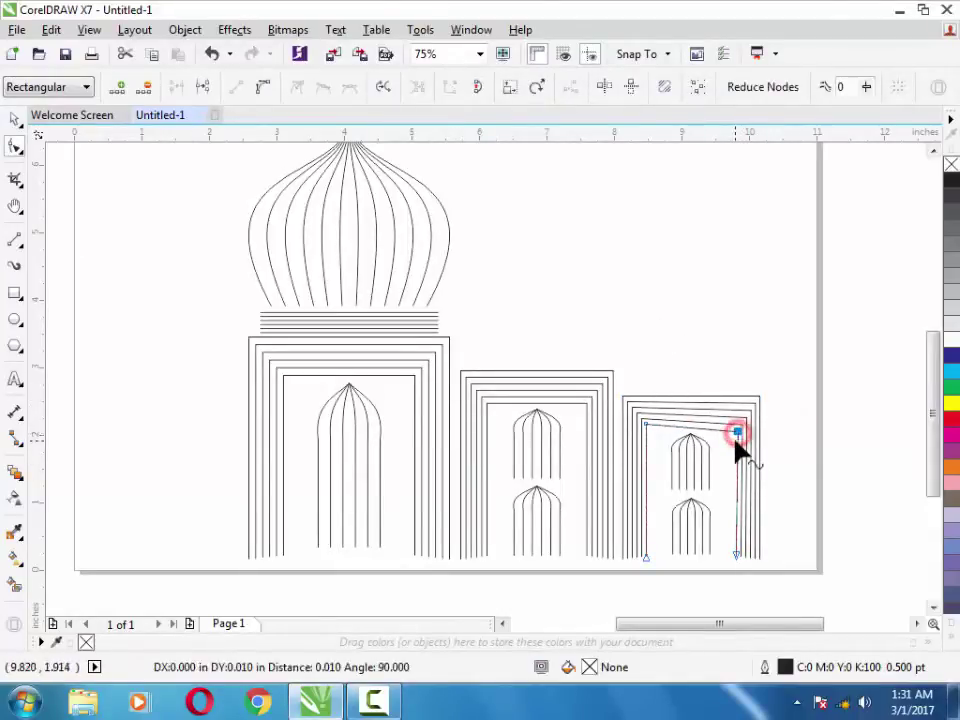
click(12, 118)
click(117, 213)
Step: Copy both side arches to the left, mirror them horizontally and nudge them into place
drag(837, 327, 617, 570)
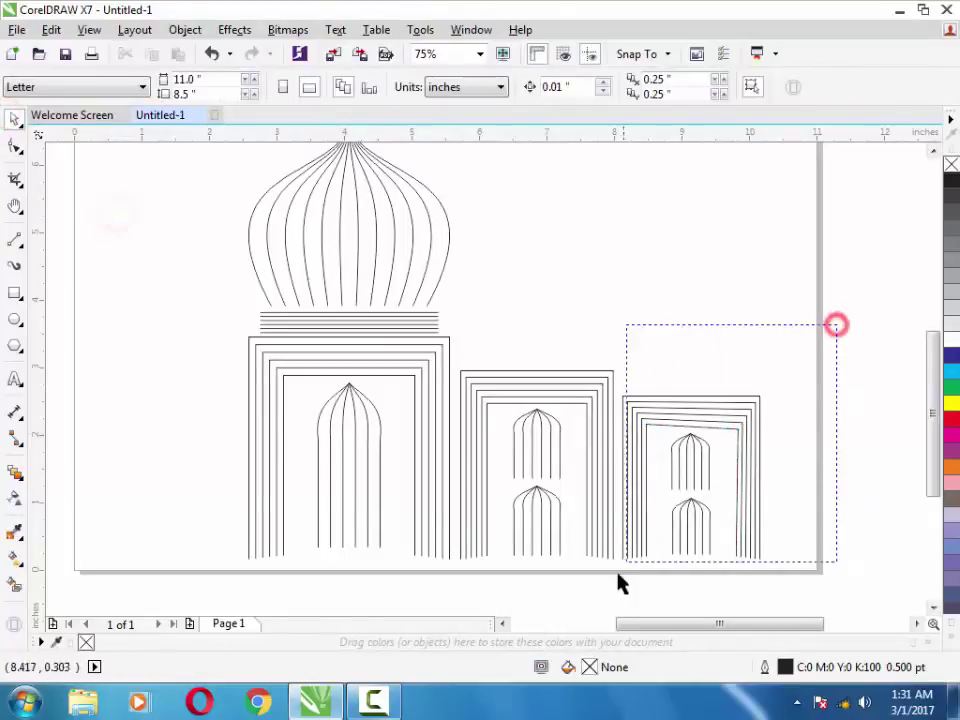
drag(840, 256, 451, 603)
drag(557, 424, 192, 420)
click(425, 87)
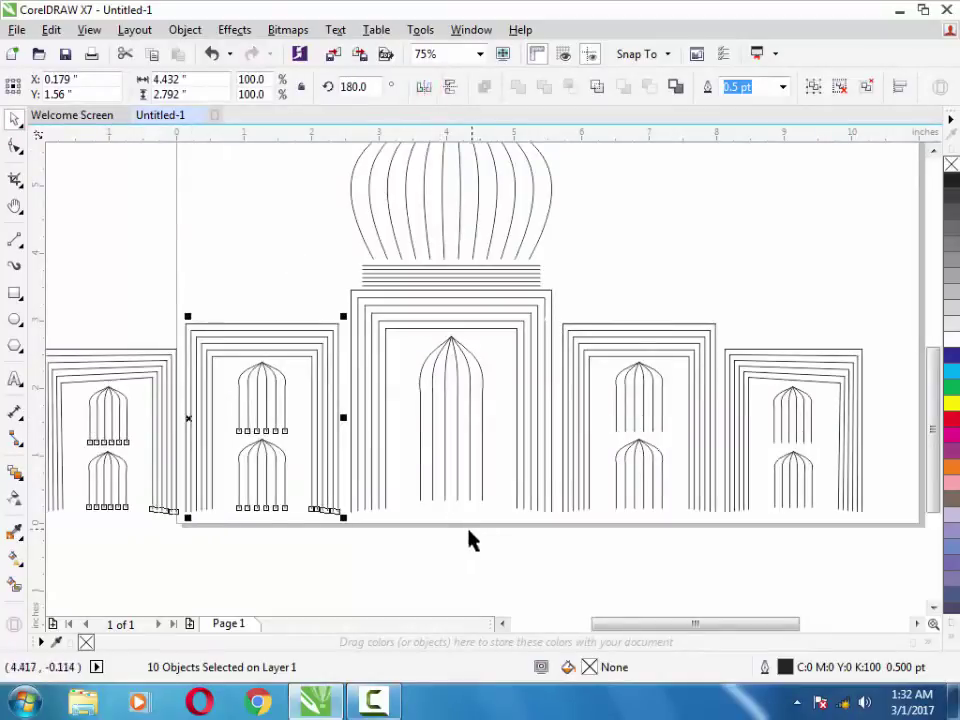
key(Right)
key(Right)
key(Right)
key(Right)
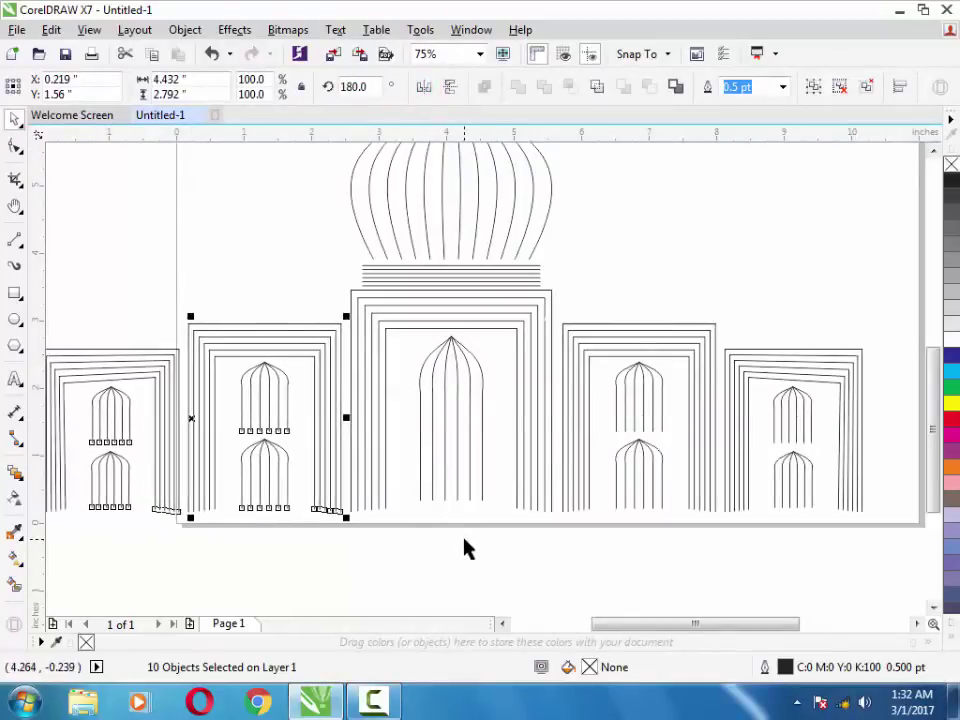
mouse_move(690, 624)
mouse_down()
mouse_move(676, 624)
mouse_move(716, 621)
mouse_up()
click(666, 589)
scroll(672, 590, down, 1)
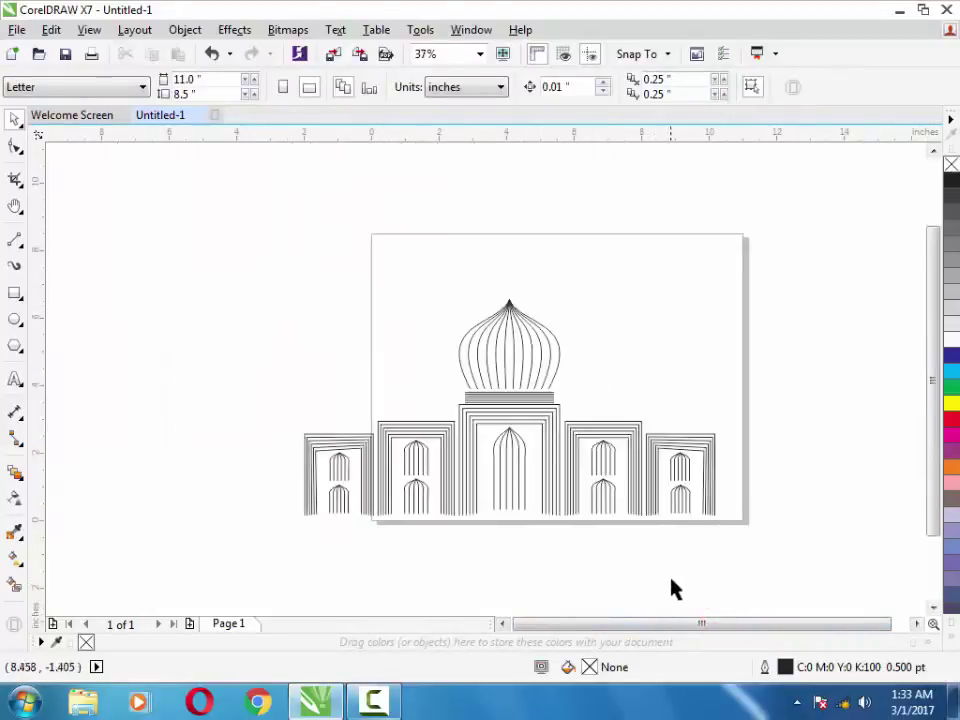
click(529, 341)
Step: Try resizing and moving the dome, then undo both changes
drag(564, 291, 547, 308)
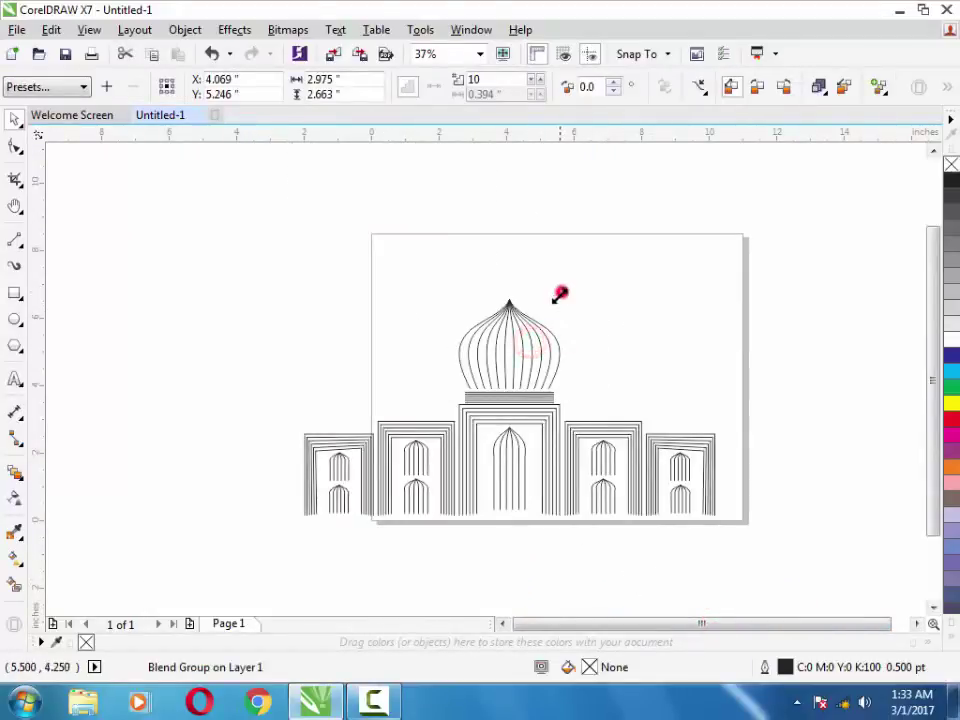
key(ctrl+z)
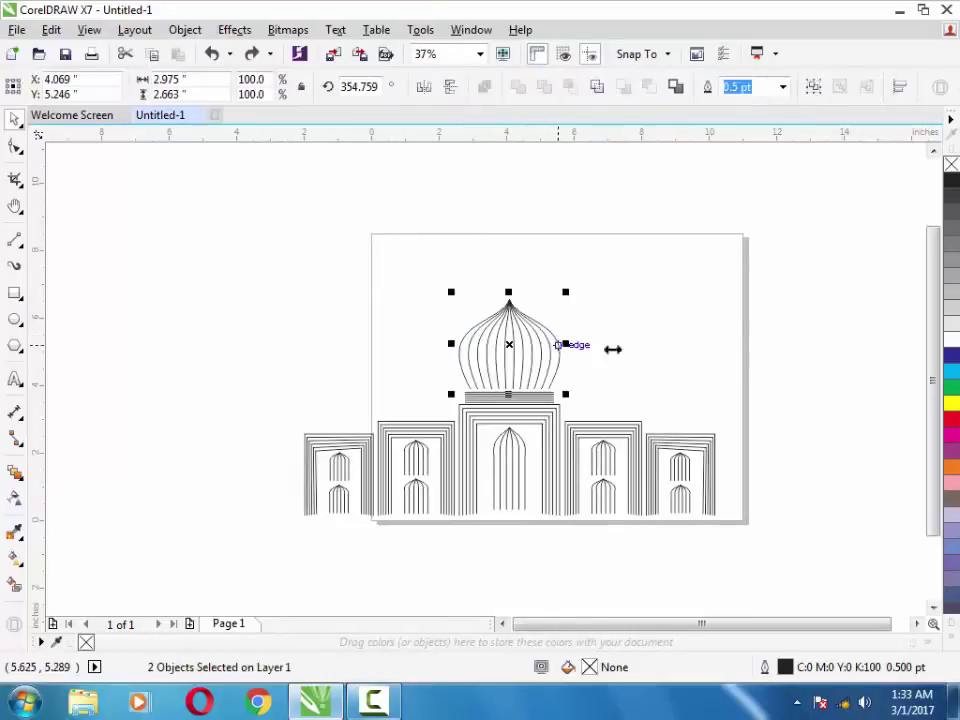
click(628, 343)
drag(519, 360, 621, 364)
key(ctrl+z)
click(628, 291)
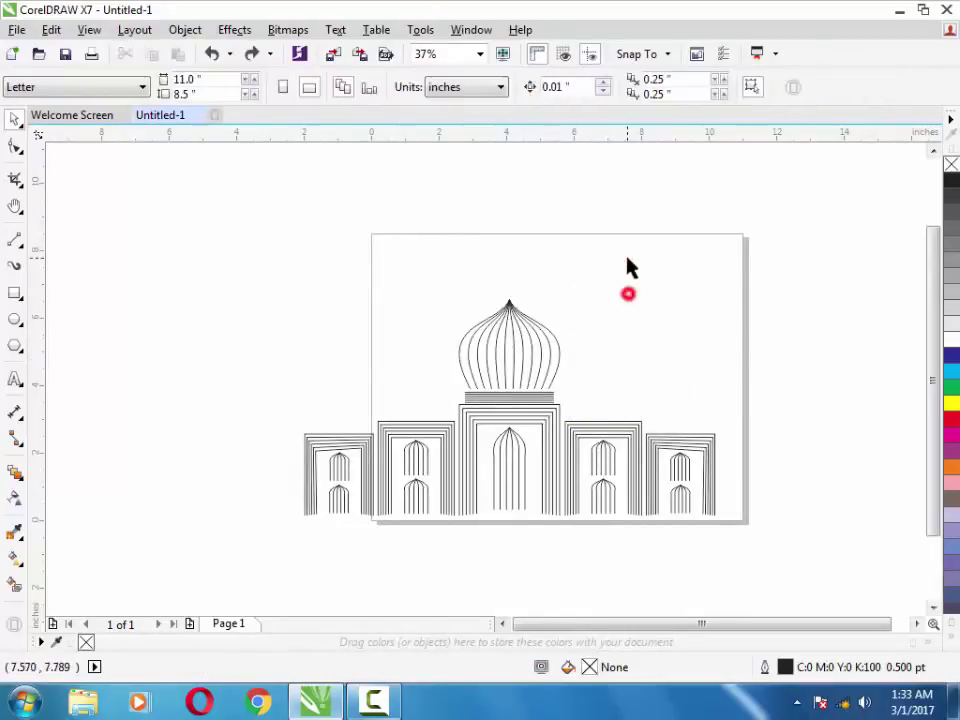
Step: Group the six dome parts into a single object
scroll(626, 293, up, 4)
scroll(620, 310, down, 2)
drag(608, 279, 268, 552)
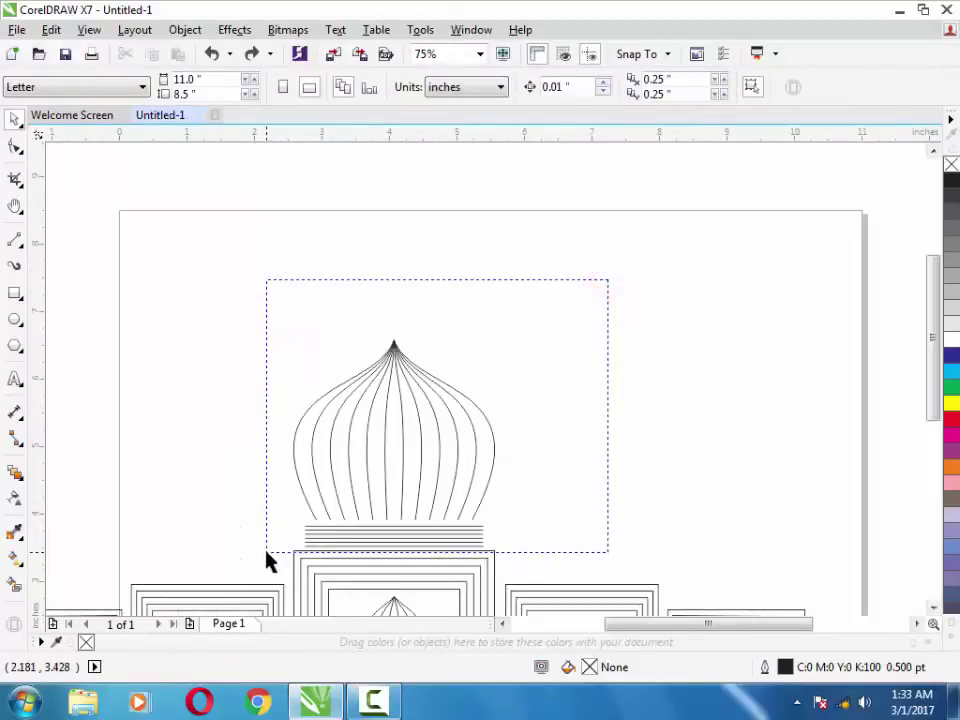
click(494, 537)
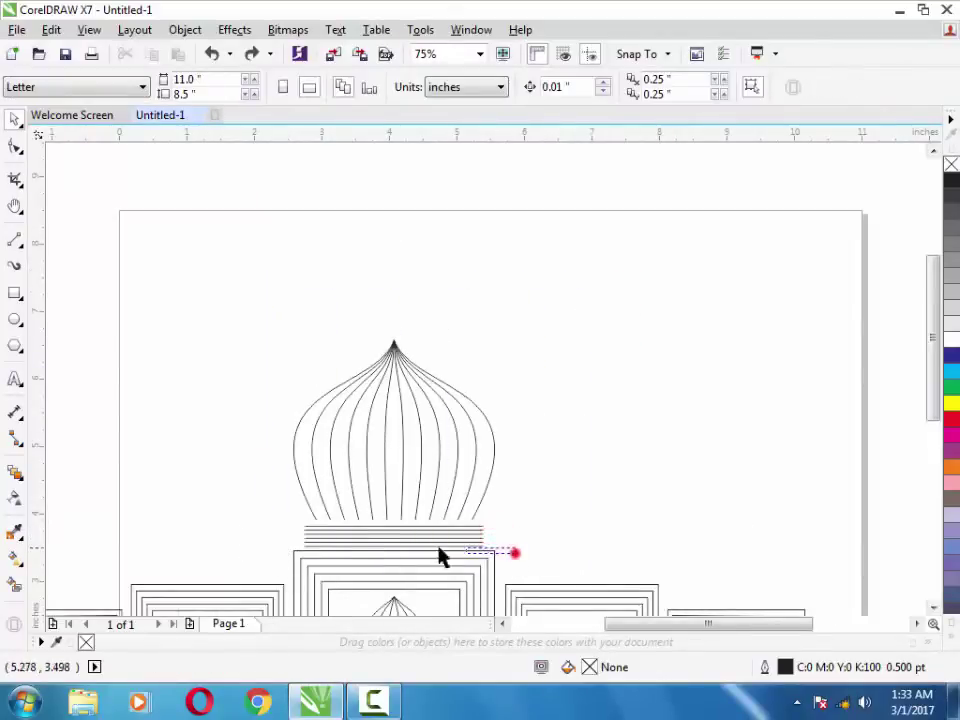
drag(440, 557, 257, 306)
key(ctrl+g)
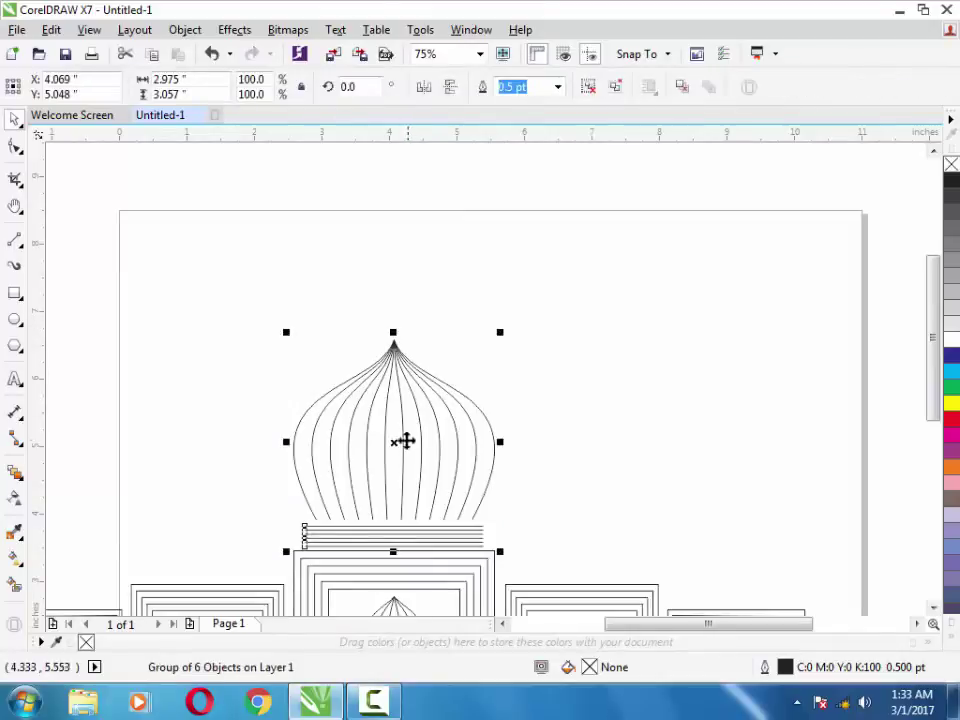
Step: Nudge the right arched wing slightly right beside the central building
scroll(403, 441, down, 5)
drag(845, 355, 499, 600)
key(Right)
key(Right)
key(Right)
key(Right)
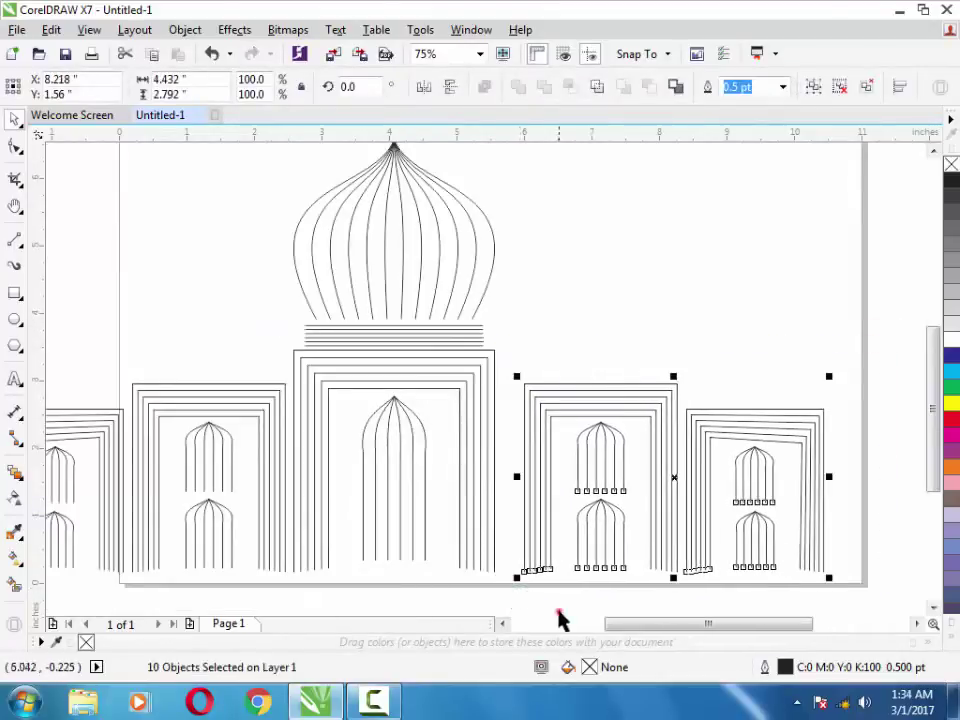
click(558, 615)
Step: Zoom out, zoom back in on the building and pan to show the dome top
scroll(568, 176, down, 1)
drag(582, 151, 386, 272)
click(480, 216)
scroll(548, 228, up, 1)
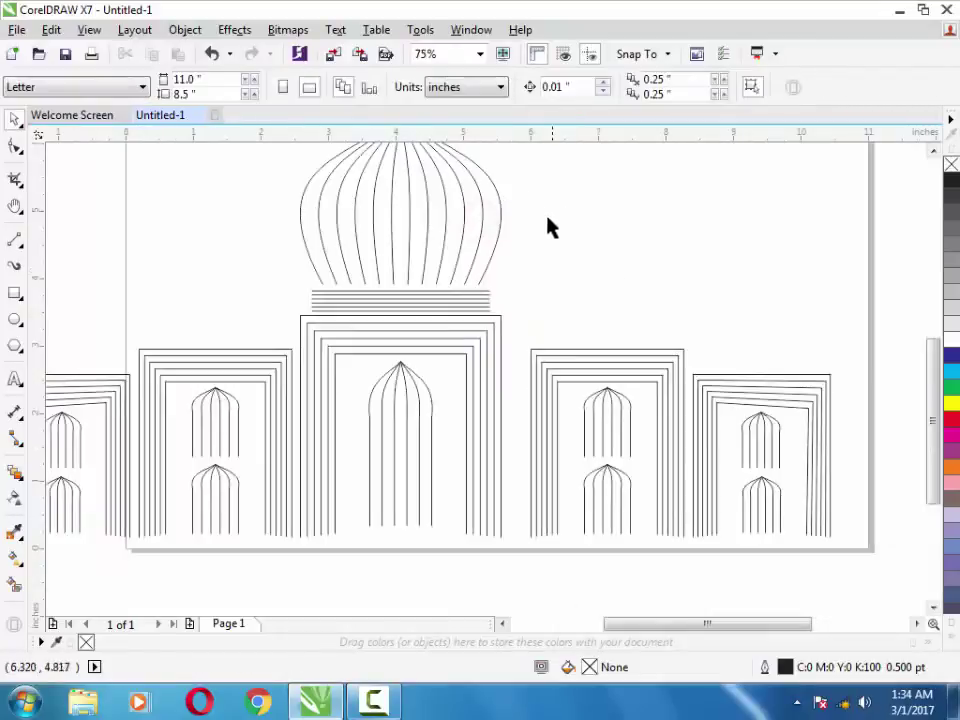
key(h)
drag(579, 160, 579, 227)
Step: Copy the dome onto the right tower, resize it to fit, and slightly enlarge the central dome
click(16, 118)
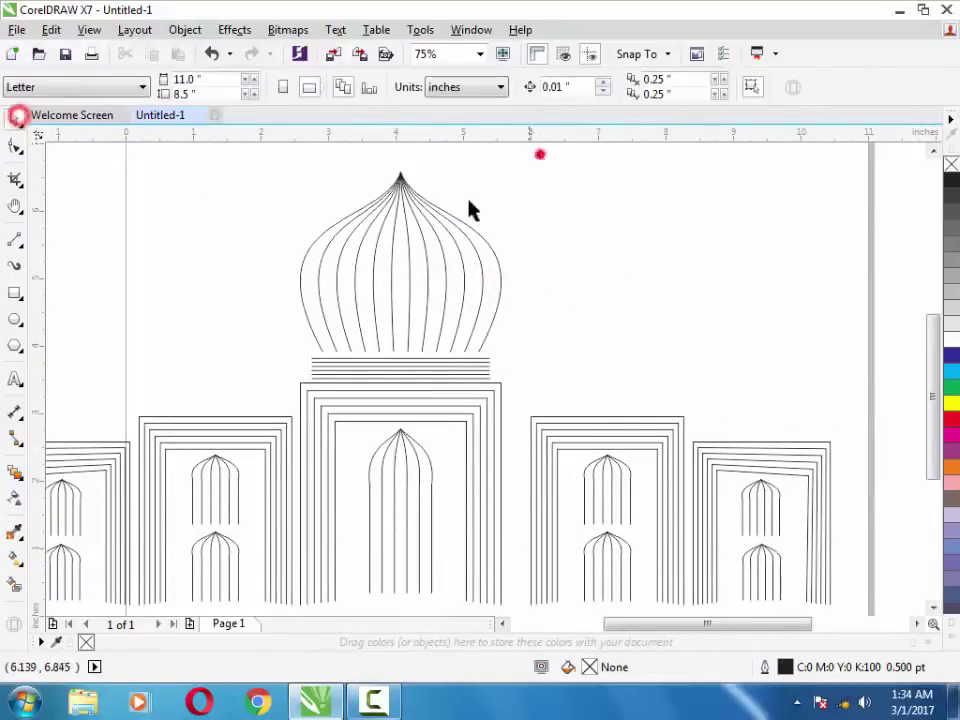
drag(540, 154, 253, 386)
mouse_move(401, 272)
mouse_down()
mouse_move(620, 296)
mouse_move(611, 291)
mouse_up()
drag(719, 190, 681, 221)
drag(621, 251, 613, 300)
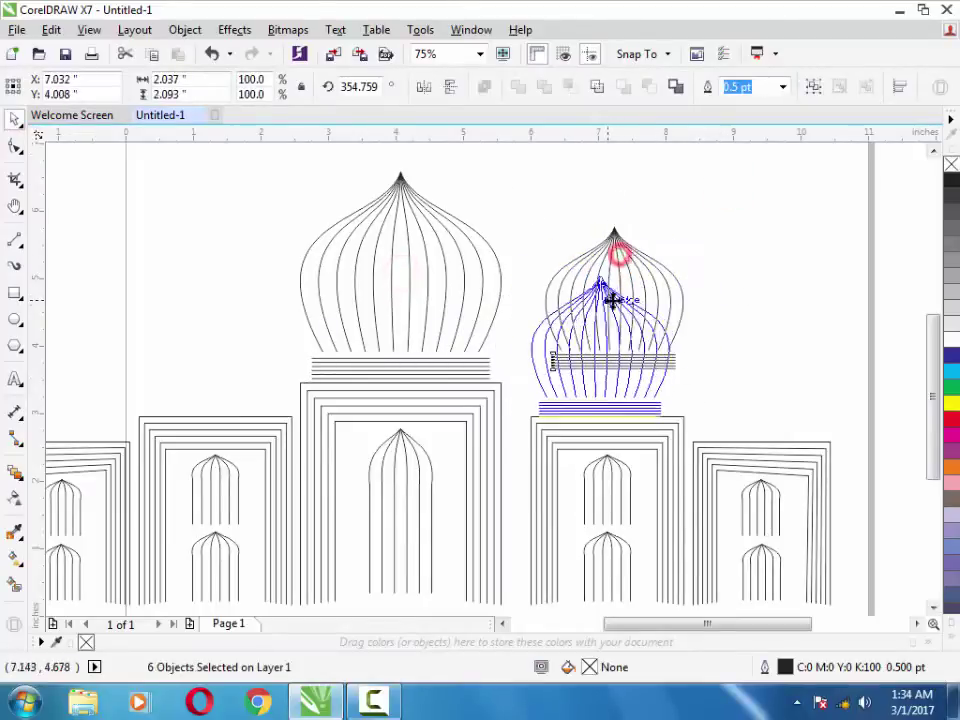
drag(681, 347, 705, 346)
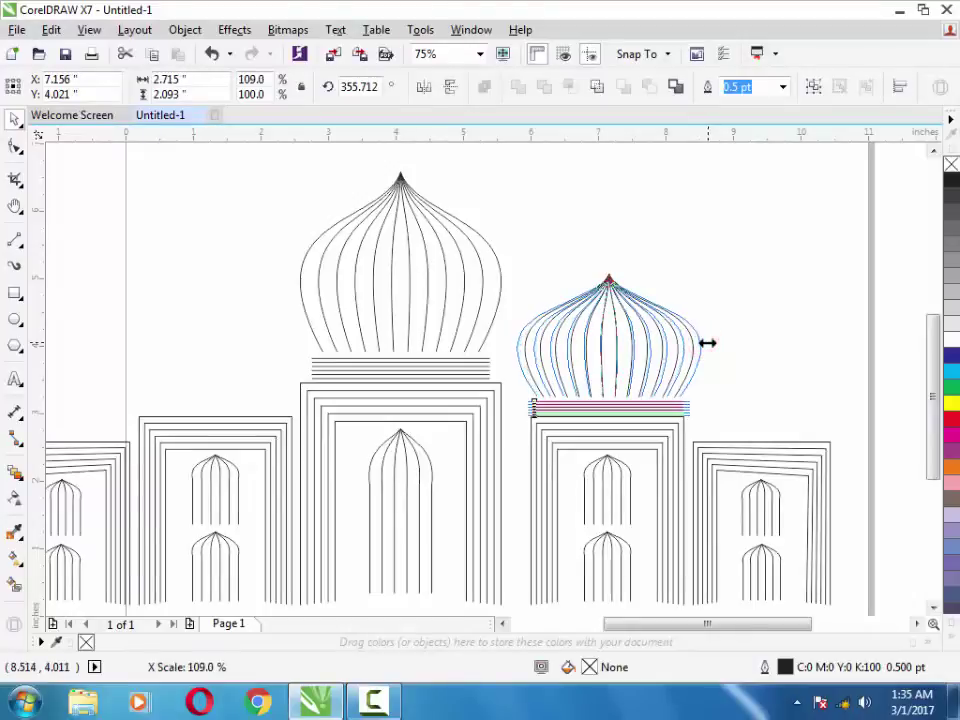
drag(607, 266, 607, 241)
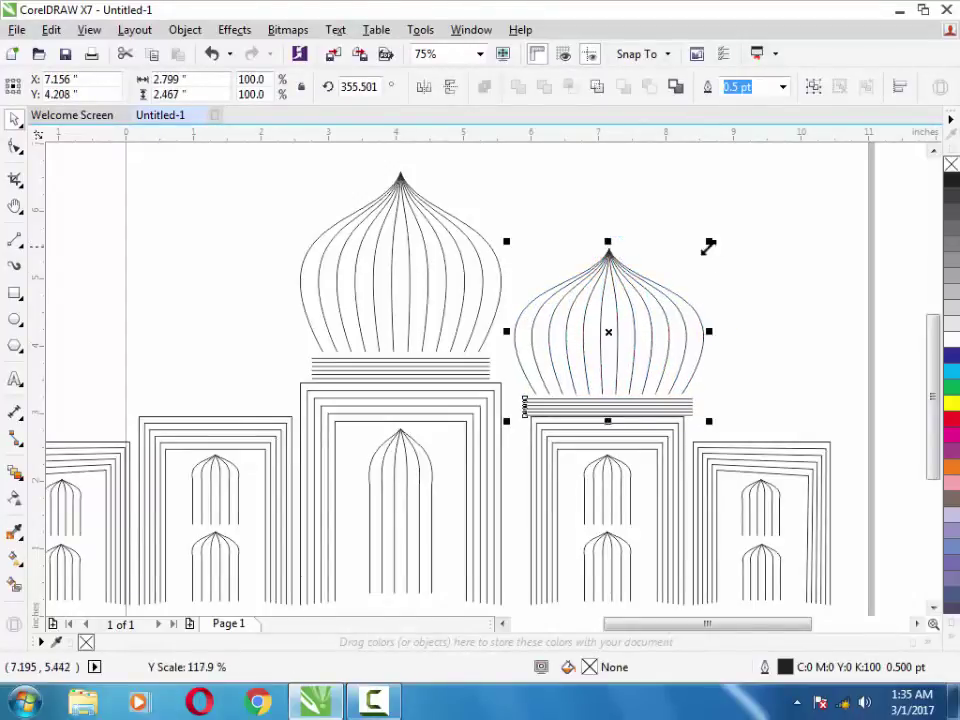
drag(666, 311, 668, 304)
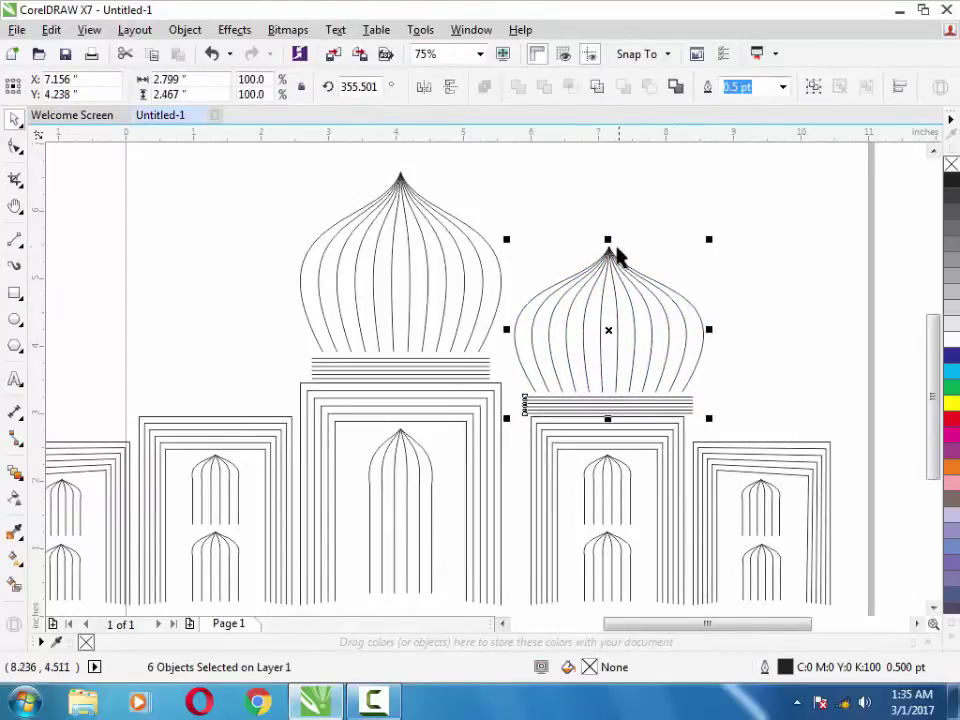
click(763, 266)
click(463, 274)
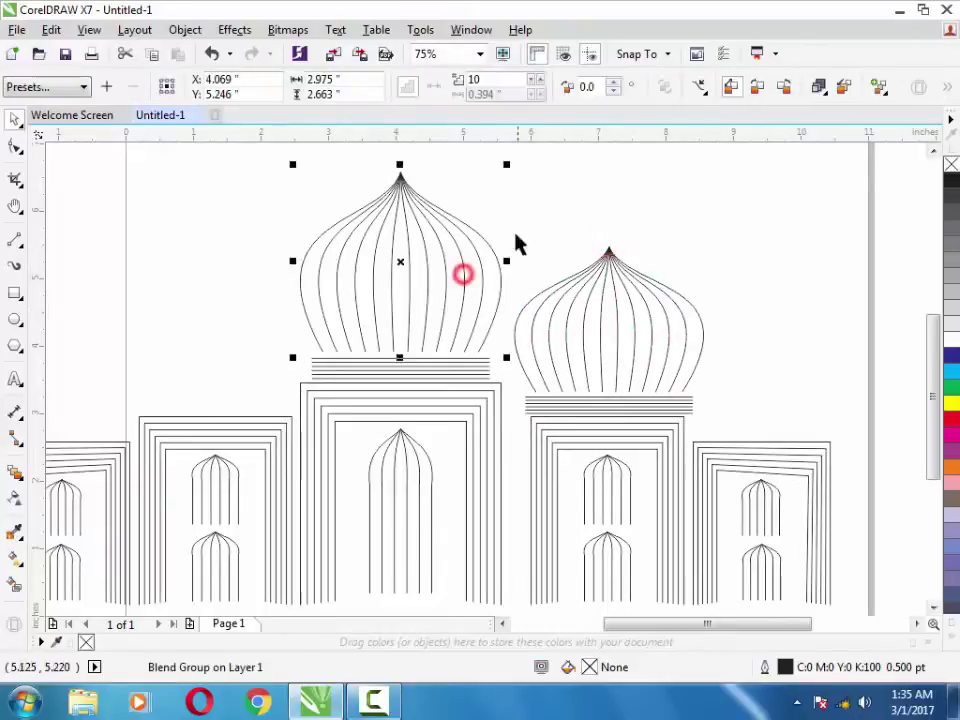
drag(505, 166, 510, 158)
click(729, 226)
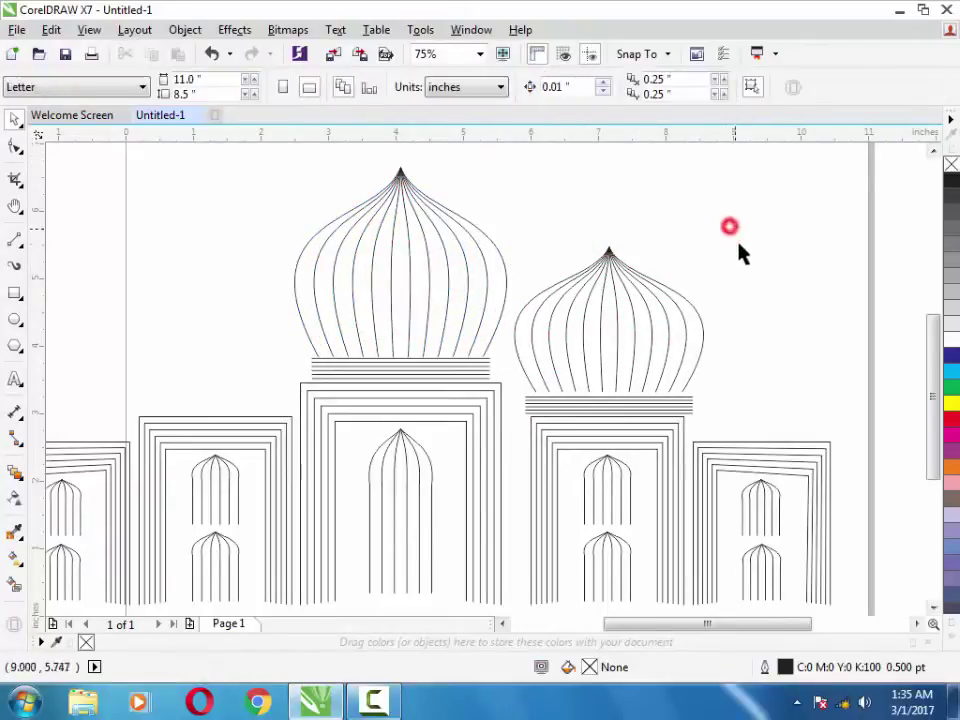
Step: Group the right dome's six parts and copy it onto the left tower
drag(701, 623, 698, 623)
drag(776, 183, 514, 430)
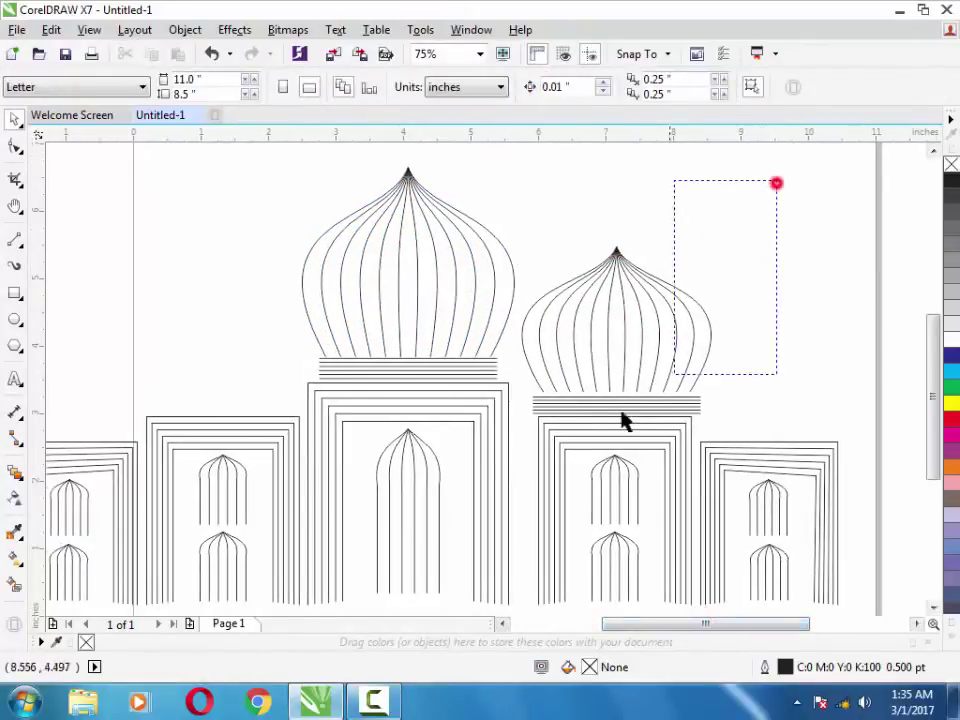
key(ctrl+g)
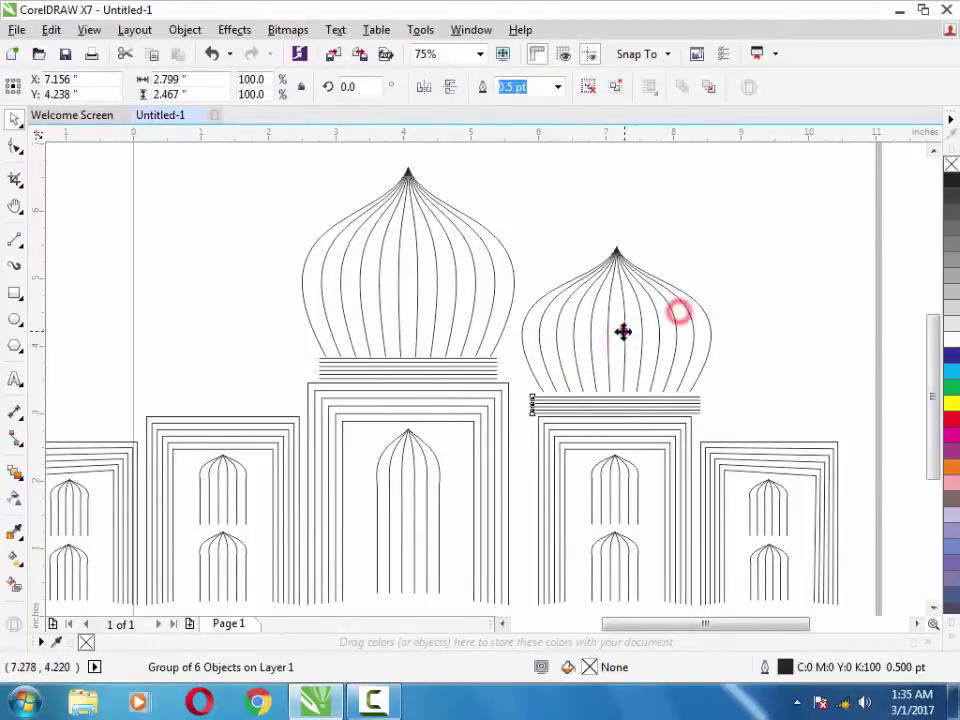
drag(618, 340, 208, 304)
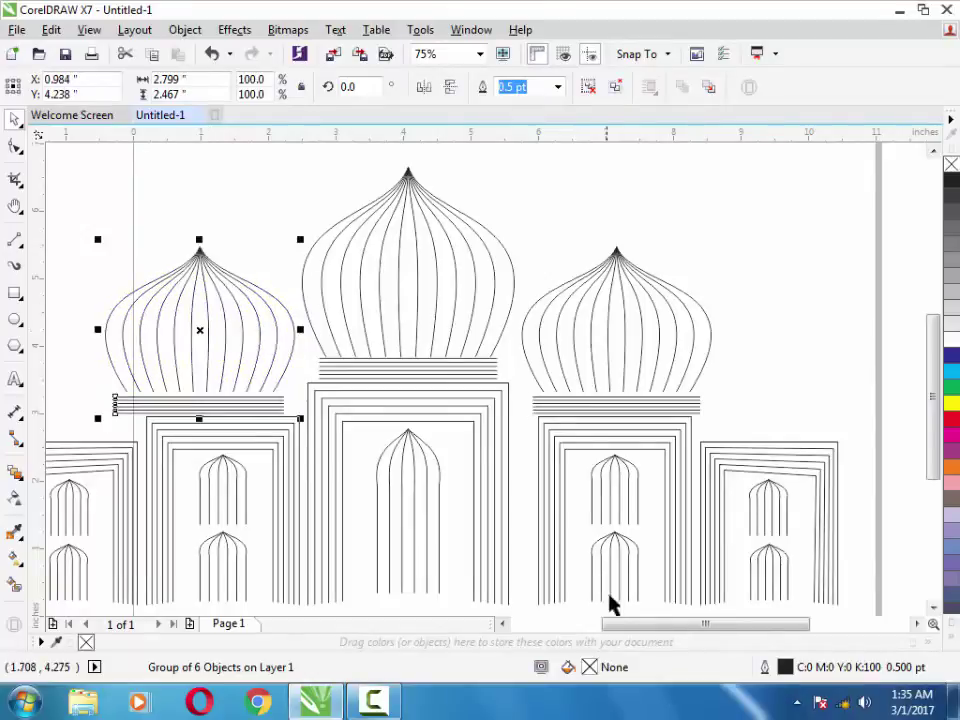
drag(621, 624, 594, 636)
scroll(940, 418, down, 2)
Step: Shift the leftmost arched wing left against the left tower and zoom out
click(404, 460)
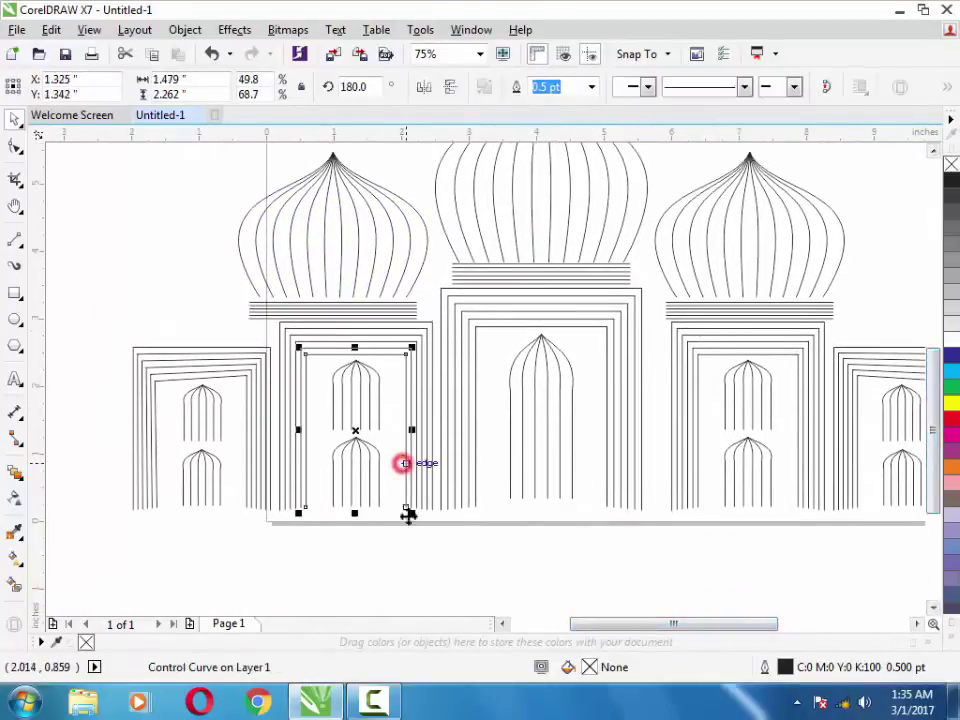
drag(440, 562, 116, 322)
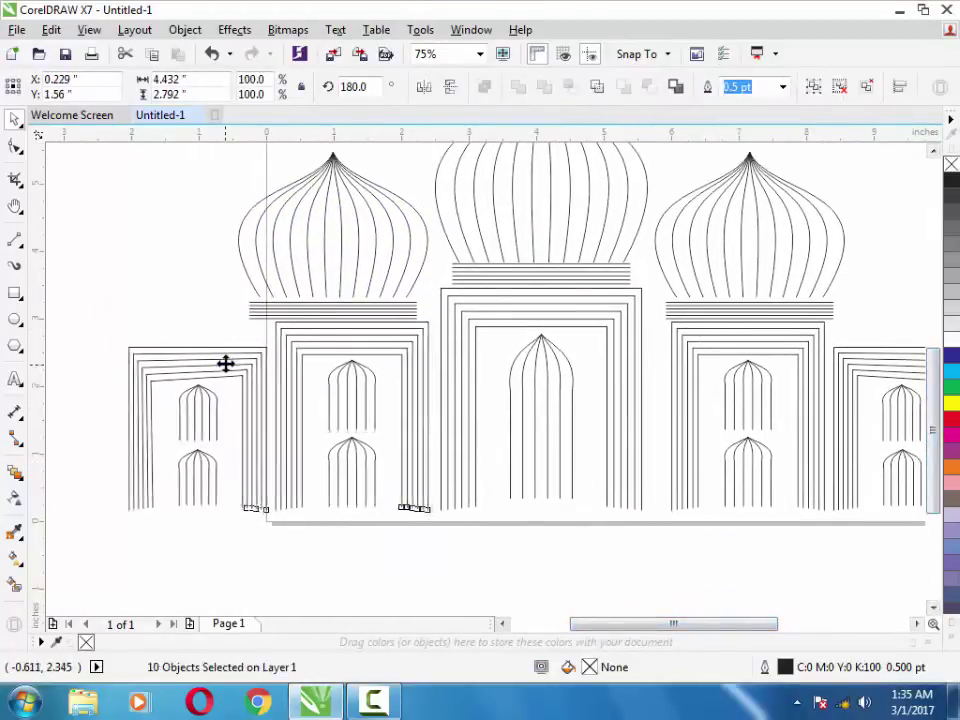
drag(243, 364, 226, 366)
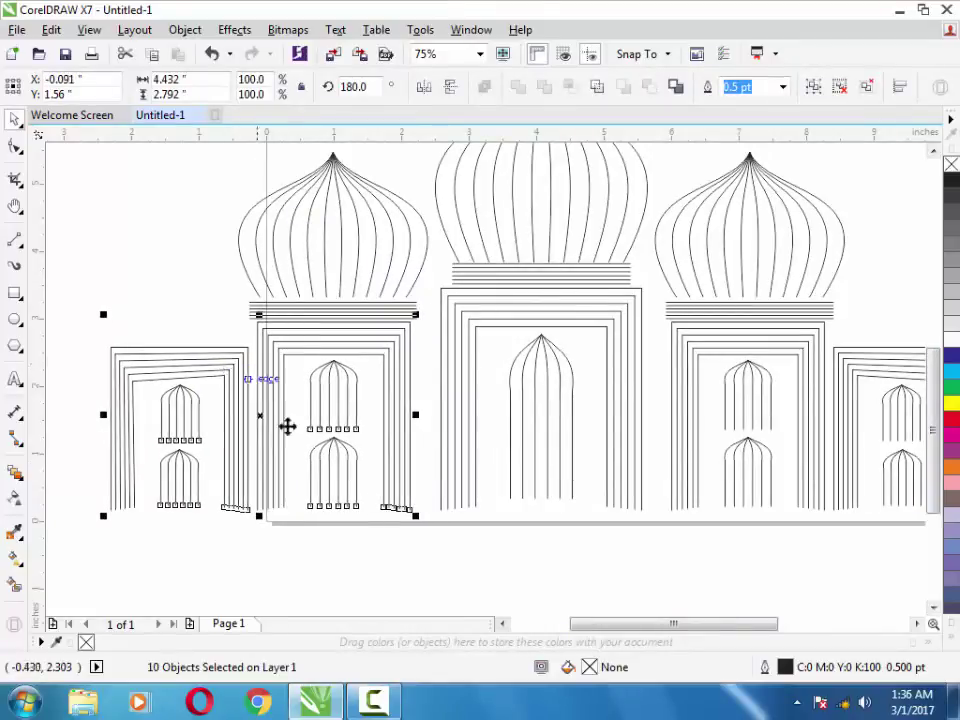
click(416, 549)
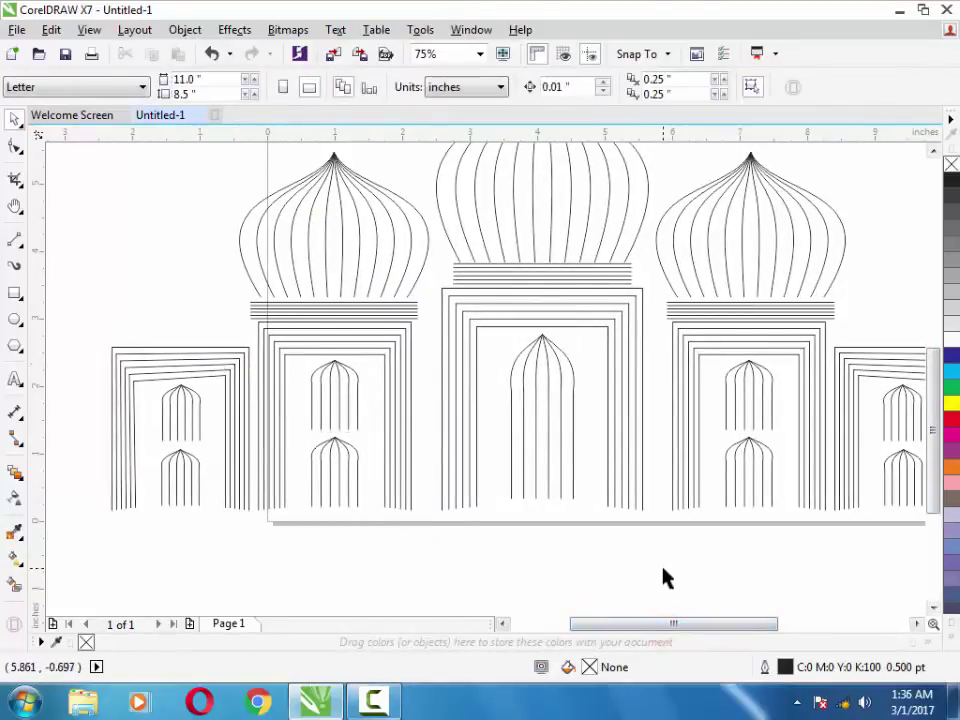
mouse_move(699, 626)
mouse_down()
mouse_move(730, 634)
mouse_move(714, 632)
mouse_up()
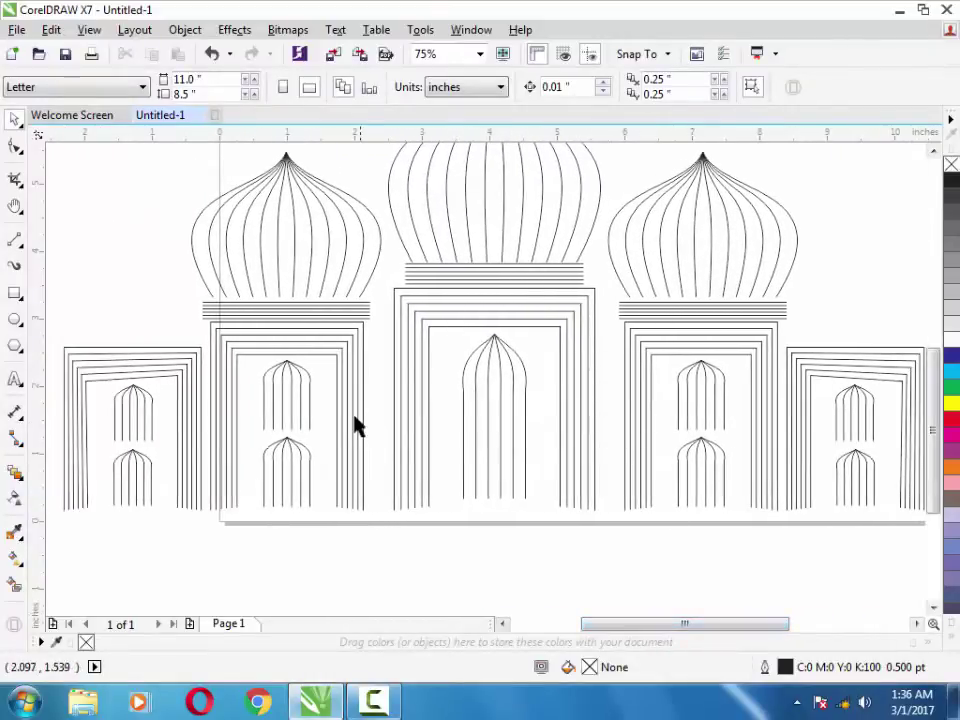
scroll(603, 408, down, 2)
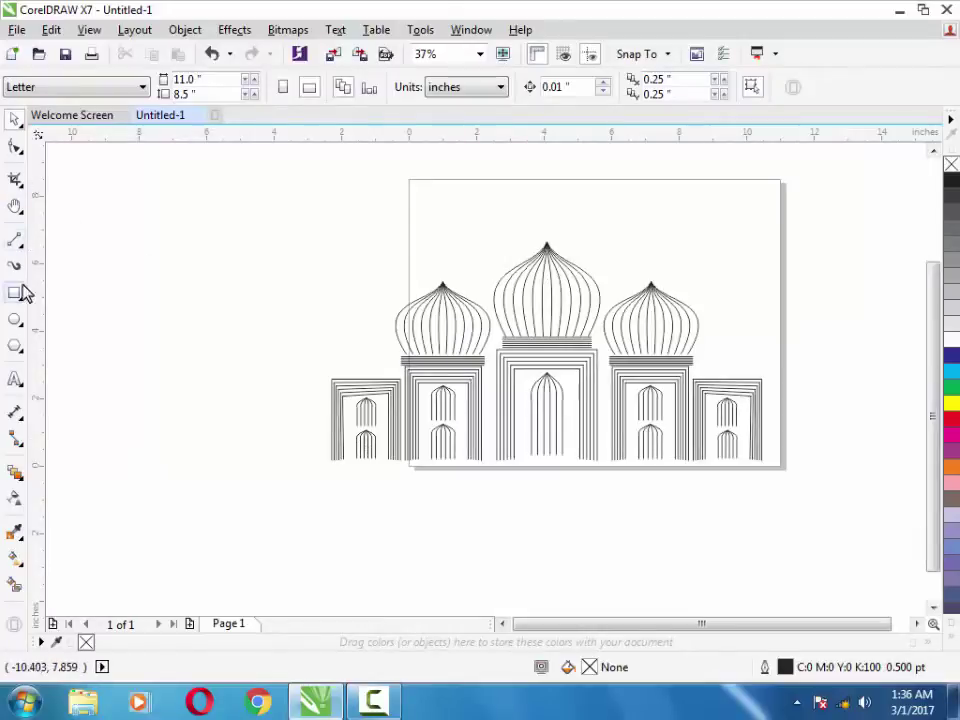
Step: Draw a tall slanted line left of the page and copy the right dome onto its top
click(15, 238)
drag(206, 223, 205, 459)
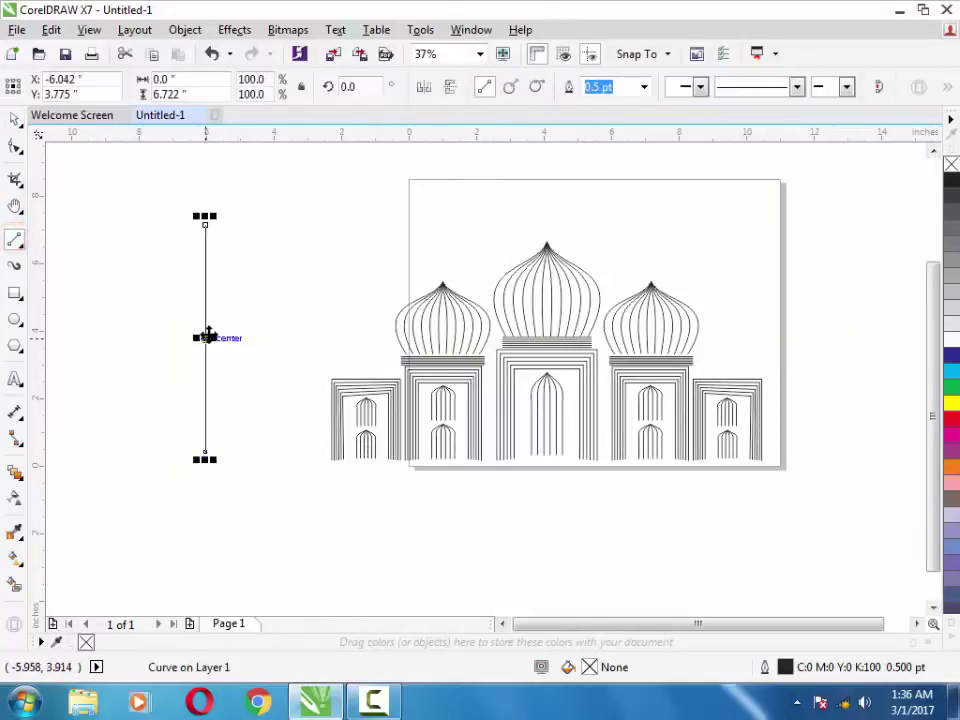
click(15, 148)
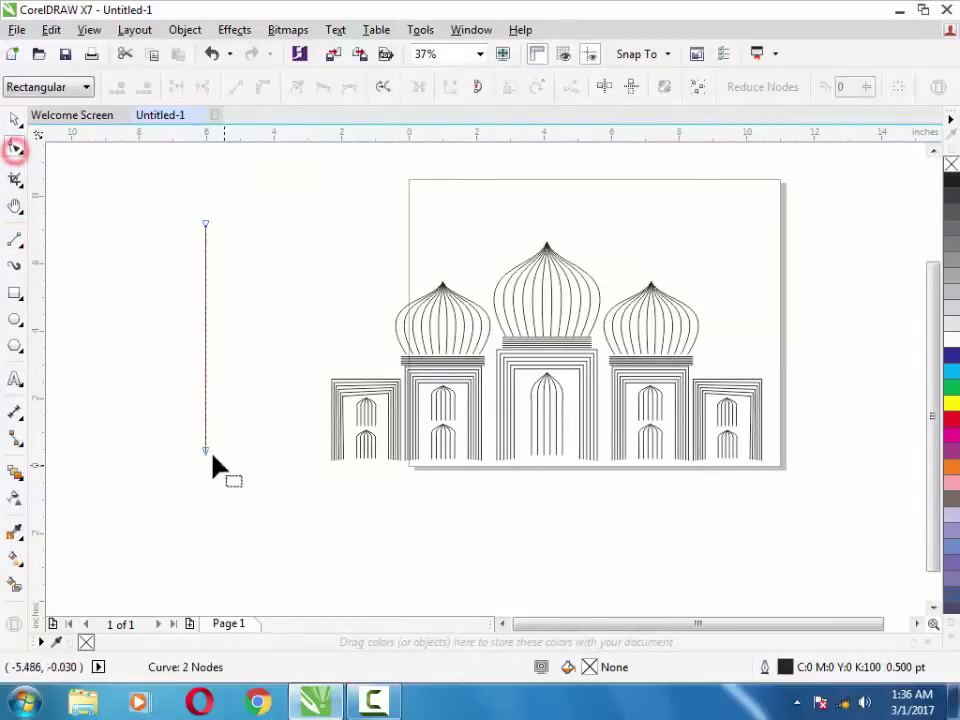
mouse_move(205, 458)
mouse_down()
mouse_move(190, 458)
mouse_move(235, 452)
mouse_up()
click(15, 118)
click(161, 189)
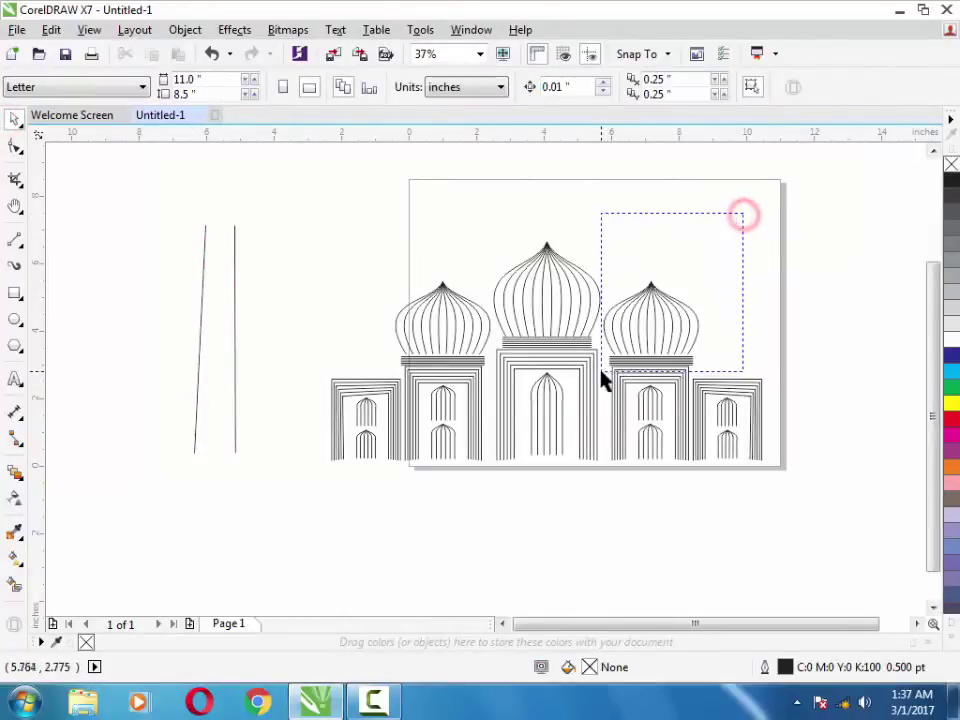
drag(716, 312, 600, 375)
mouse_move(636, 332)
mouse_down()
mouse_move(205, 196)
mouse_move(212, 189)
mouse_up()
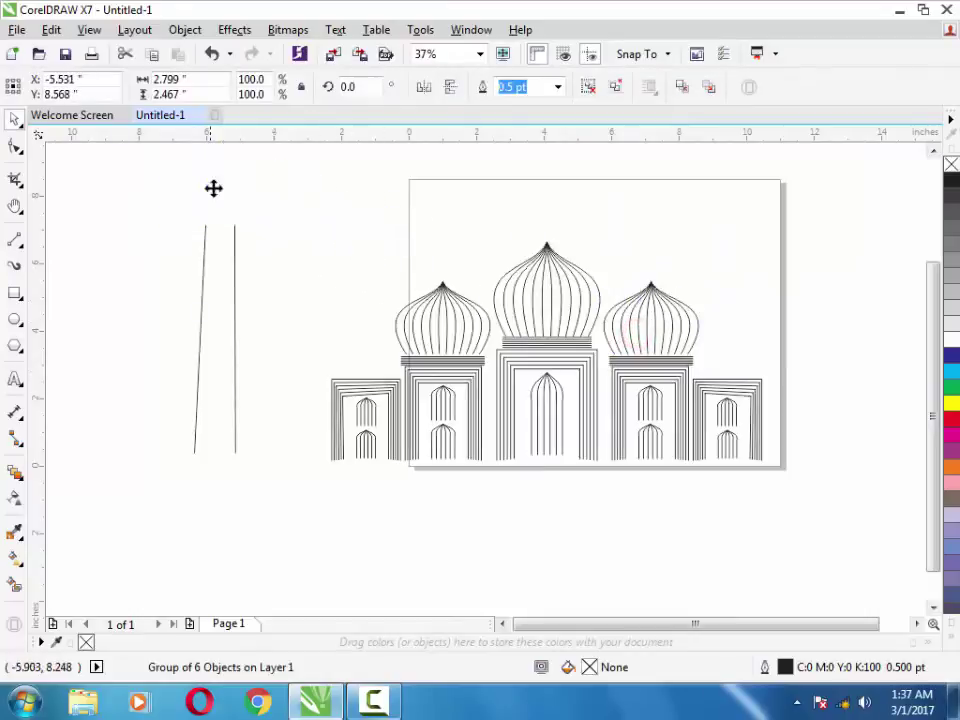
Step: Make the minaret dome narrower and shorter, then ungroup its parts
key(z)
click(332, 240)
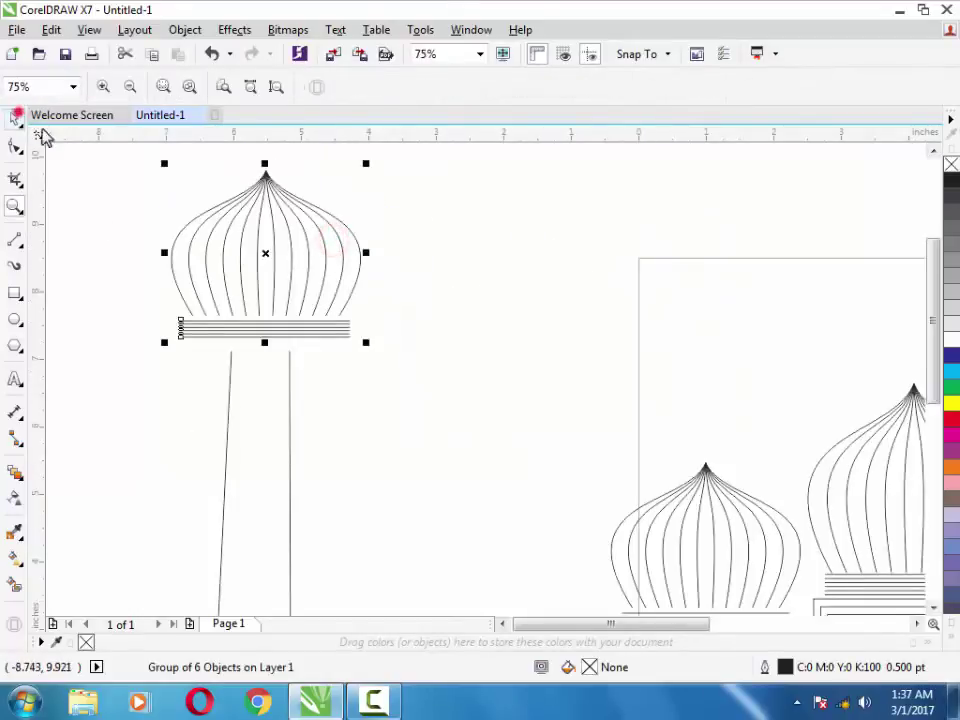
click(15, 118)
drag(366, 253, 302, 261)
drag(265, 172, 265, 188)
click(426, 246)
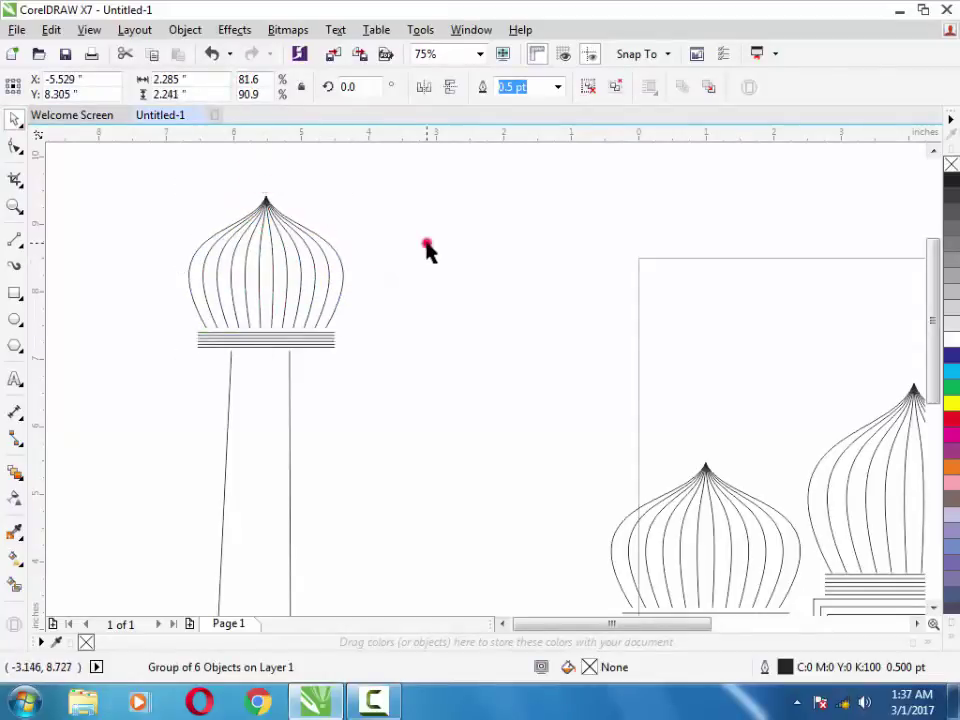
click(319, 336)
key(ctrl+u)
Step: Copy the dome's band of base lines down the shaft and narrow it to fit
click(314, 340)
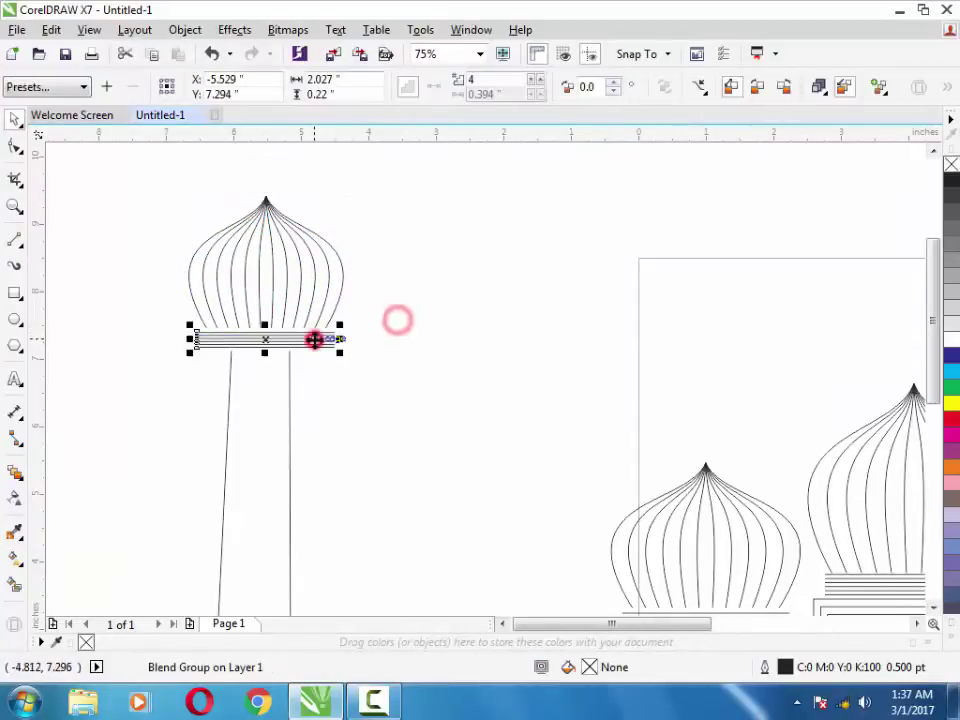
drag(308, 339, 287, 555)
drag(928, 368, 800, 440)
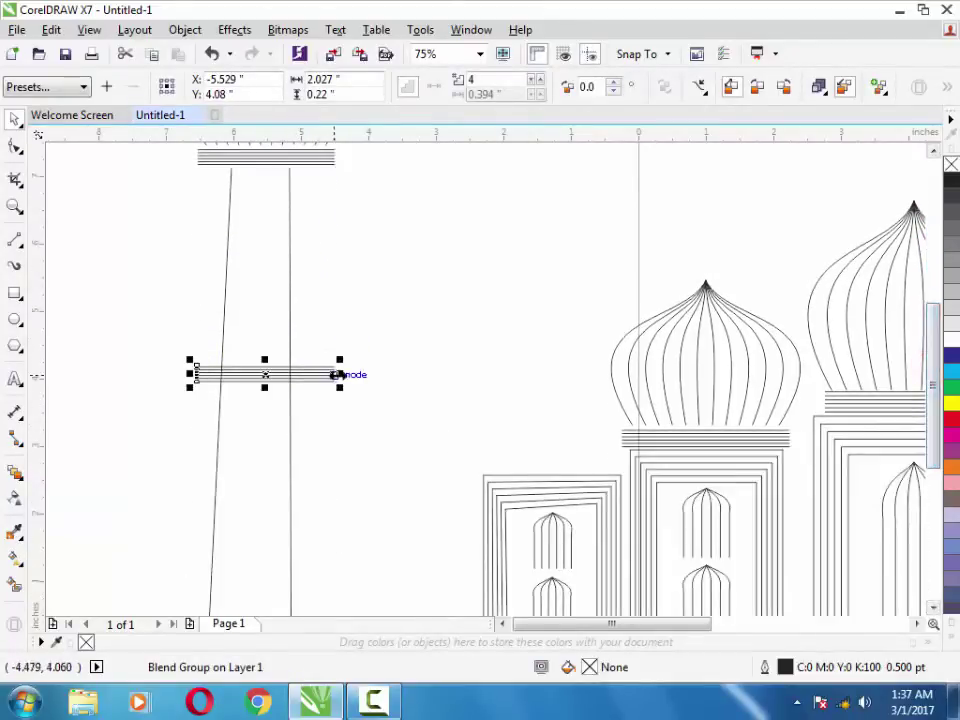
drag(339, 374, 326, 375)
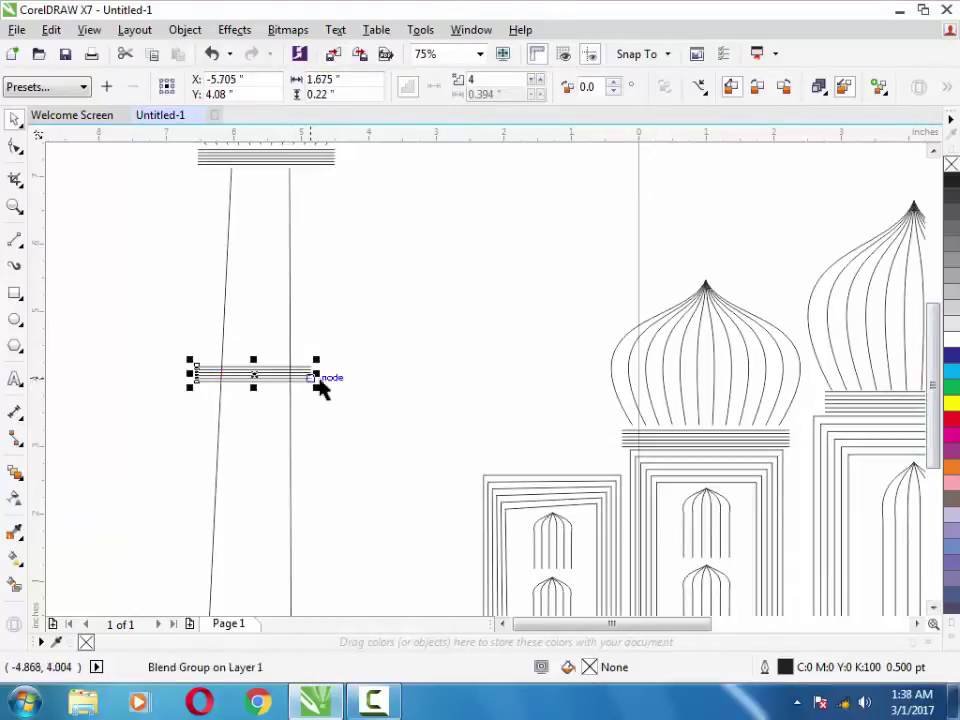
drag(318, 375, 308, 375)
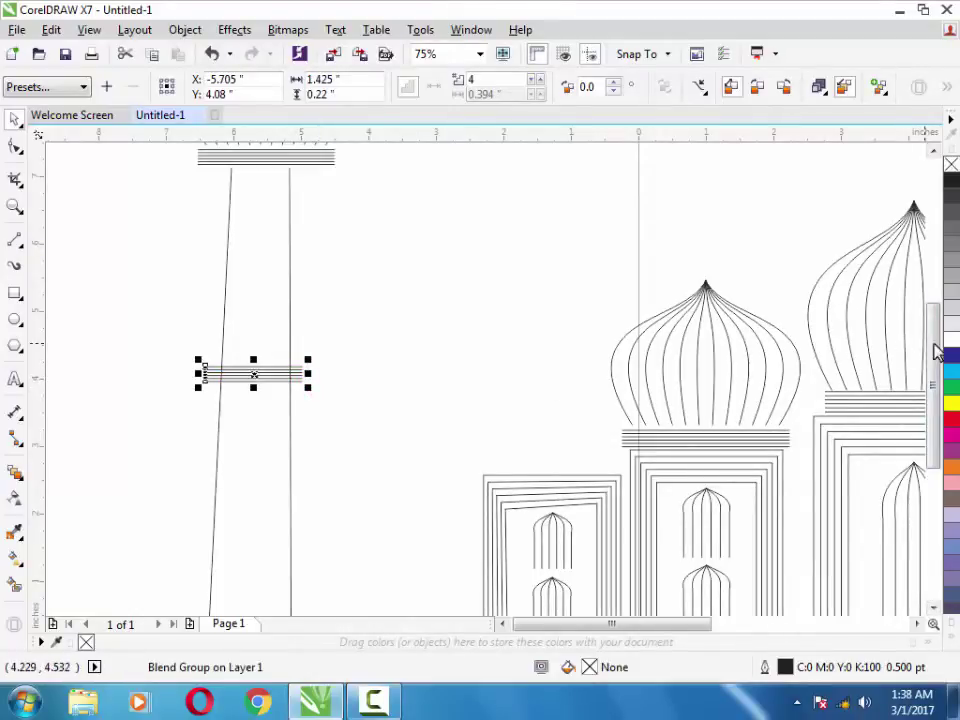
Step: Place a second band copy lower on the shaft and adjust its width
scroll(936, 350, down, 3)
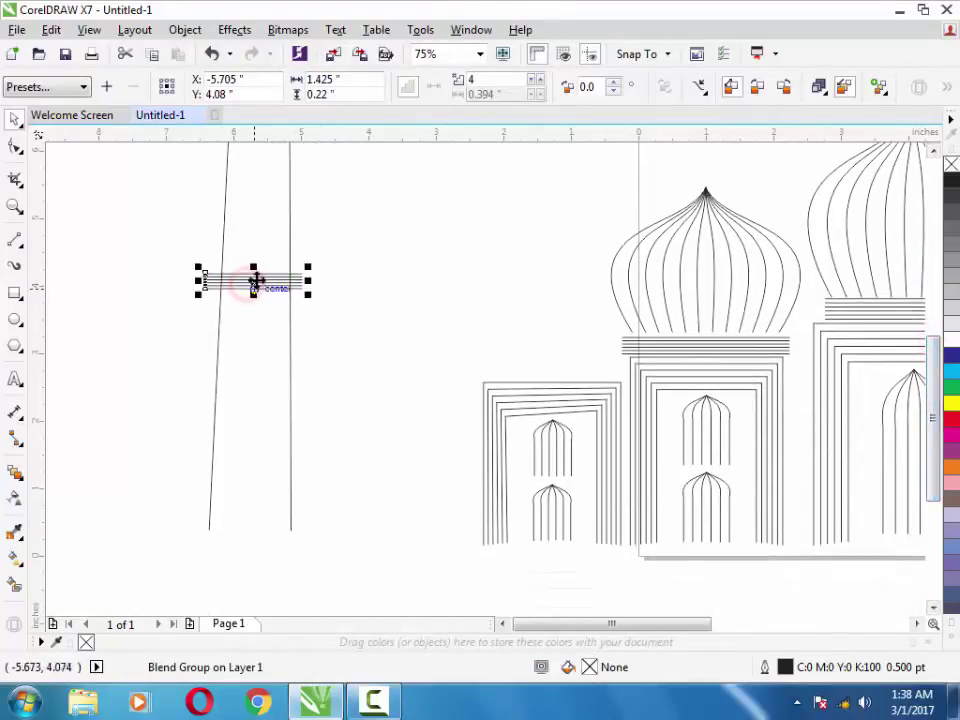
drag(254, 282, 249, 476)
key(ctrl+z)
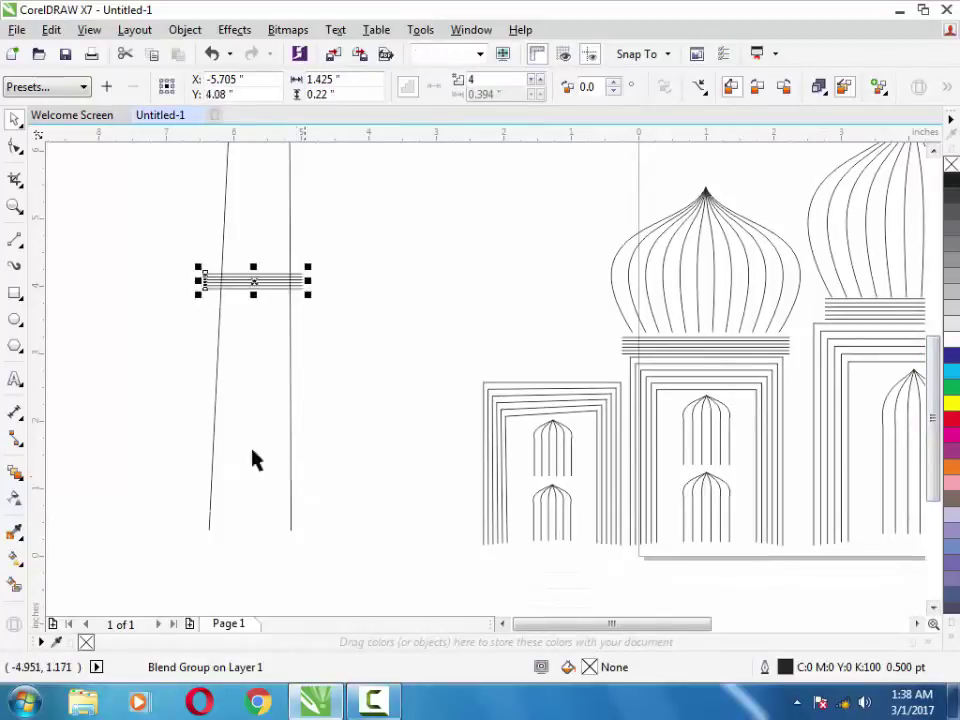
drag(254, 282, 253, 450)
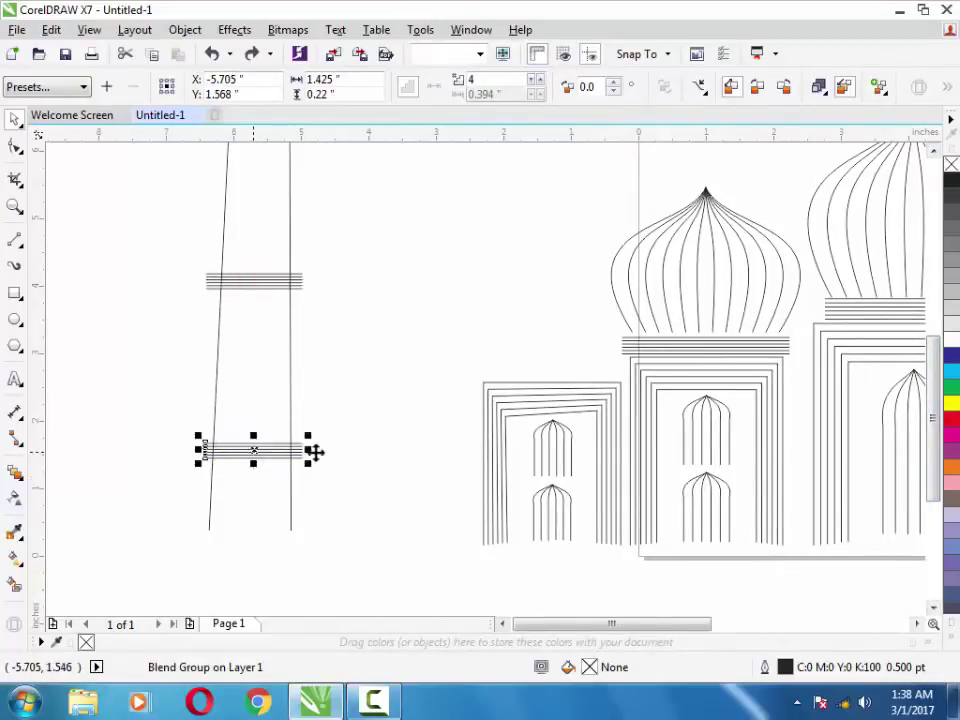
drag(932, 362, 933, 440)
drag(311, 454, 322, 456)
scroll(384, 428, down, 2)
click(384, 427)
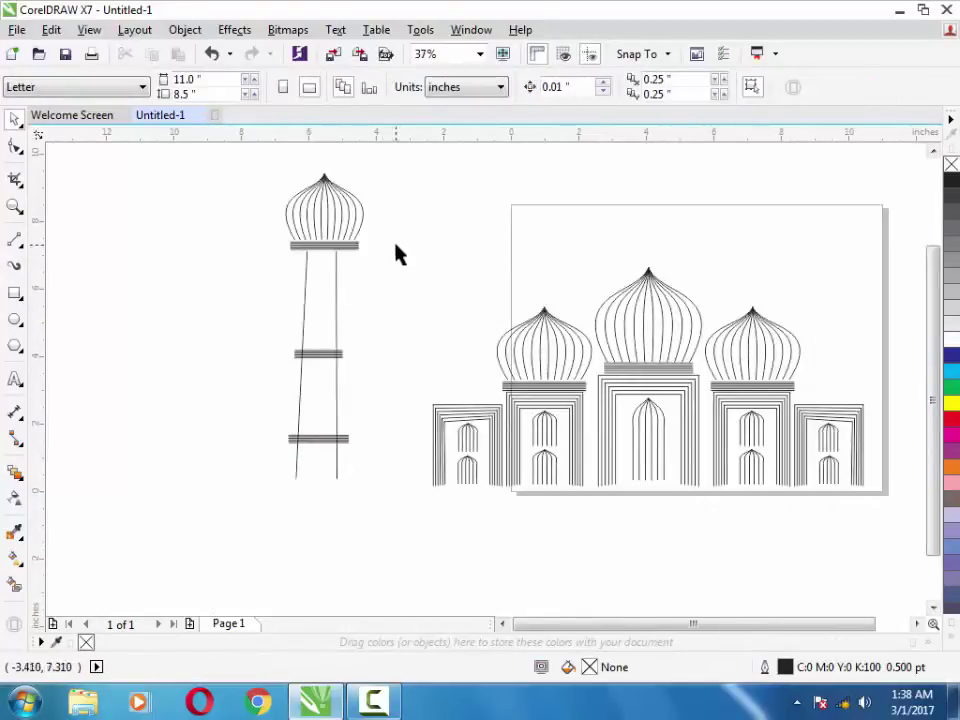
Step: Shrink the minaret dome to about 1.13 inches wide and nudge it down onto the column
click(345, 248)
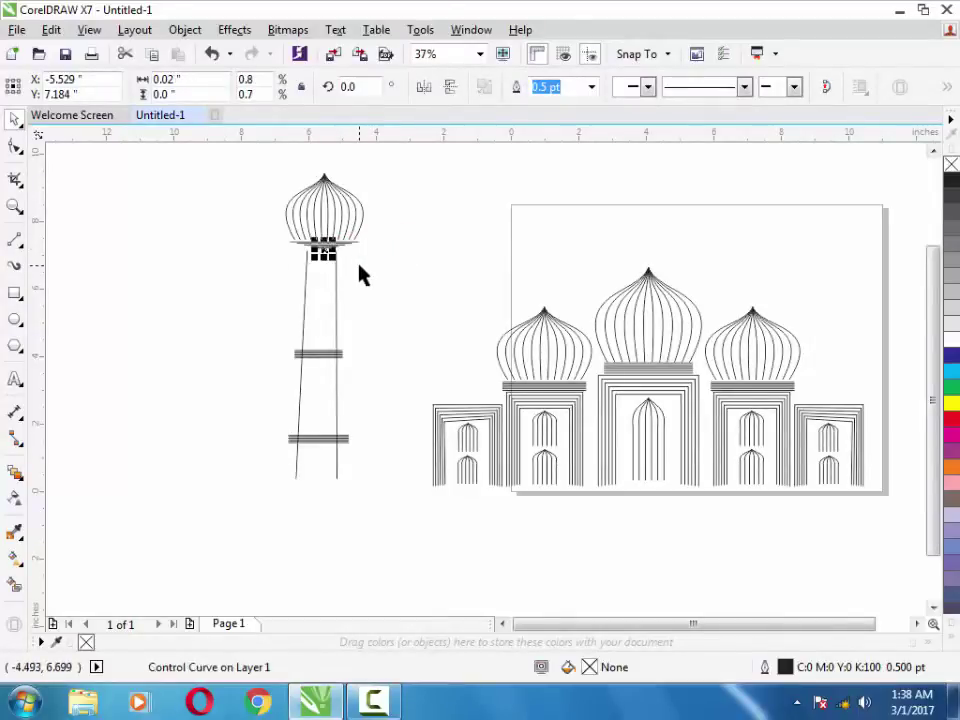
click(390, 258)
scroll(380, 265, up, 2)
drag(372, 274, 480, 369)
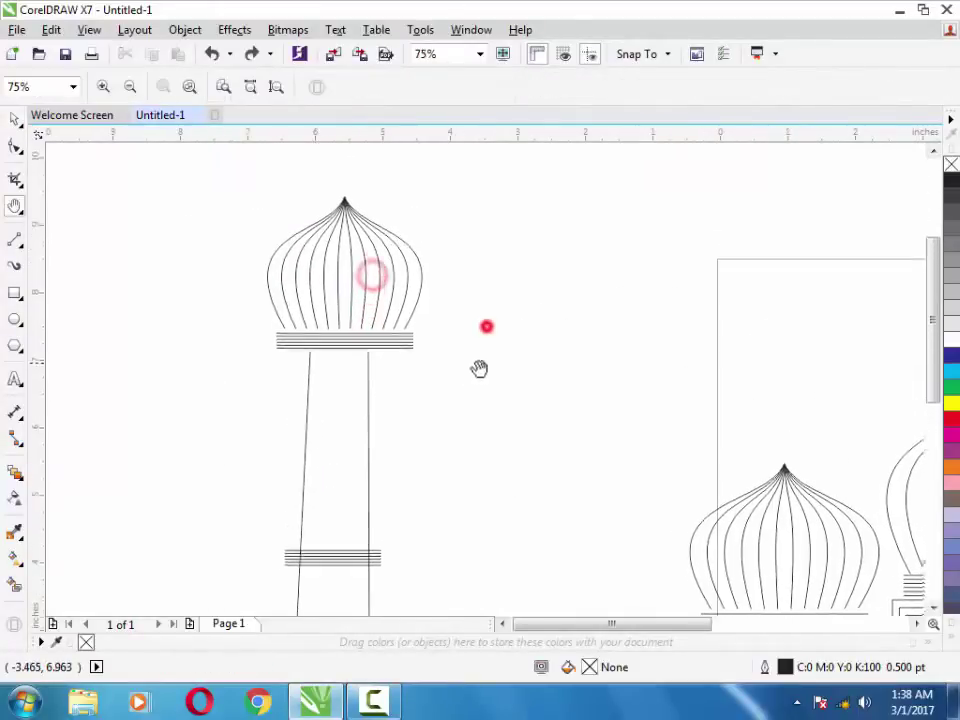
click(15, 118)
mouse_move(516, 182)
mouse_down()
mouse_move(270, 326)
mouse_move(250, 366)
mouse_up()
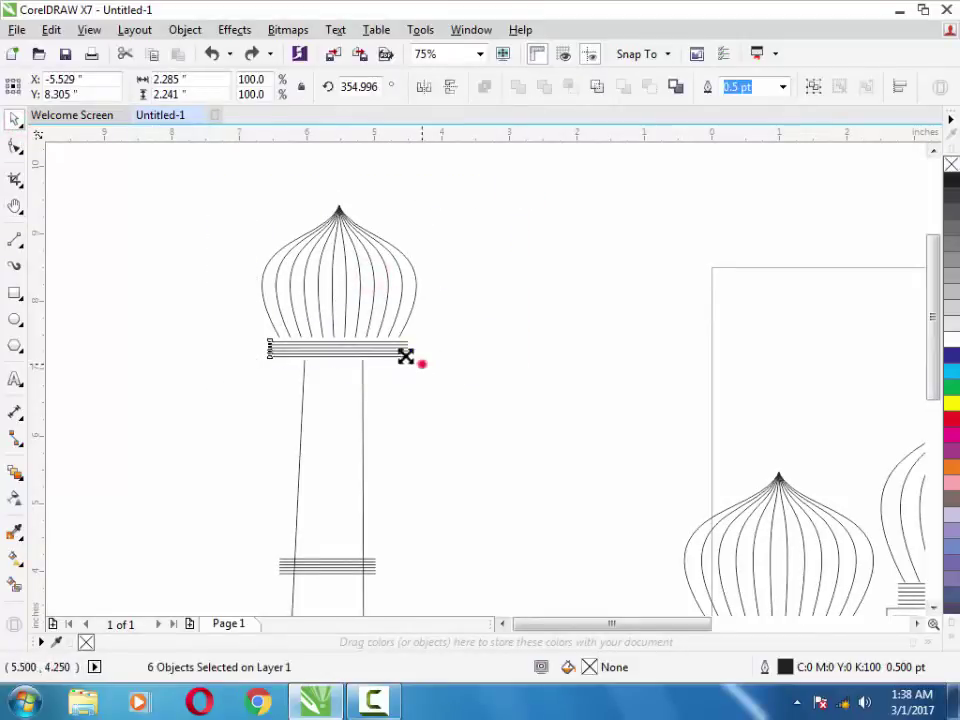
mouse_move(422, 362)
mouse_down()
mouse_move(360, 296)
mouse_move(355, 318)
mouse_up()
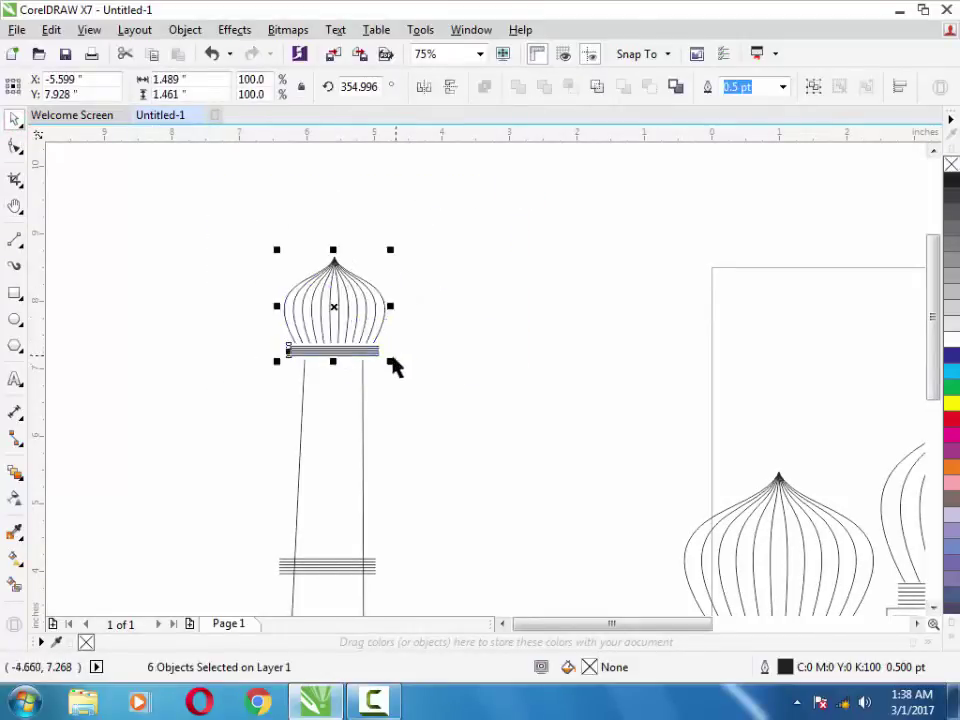
drag(390, 362, 378, 350)
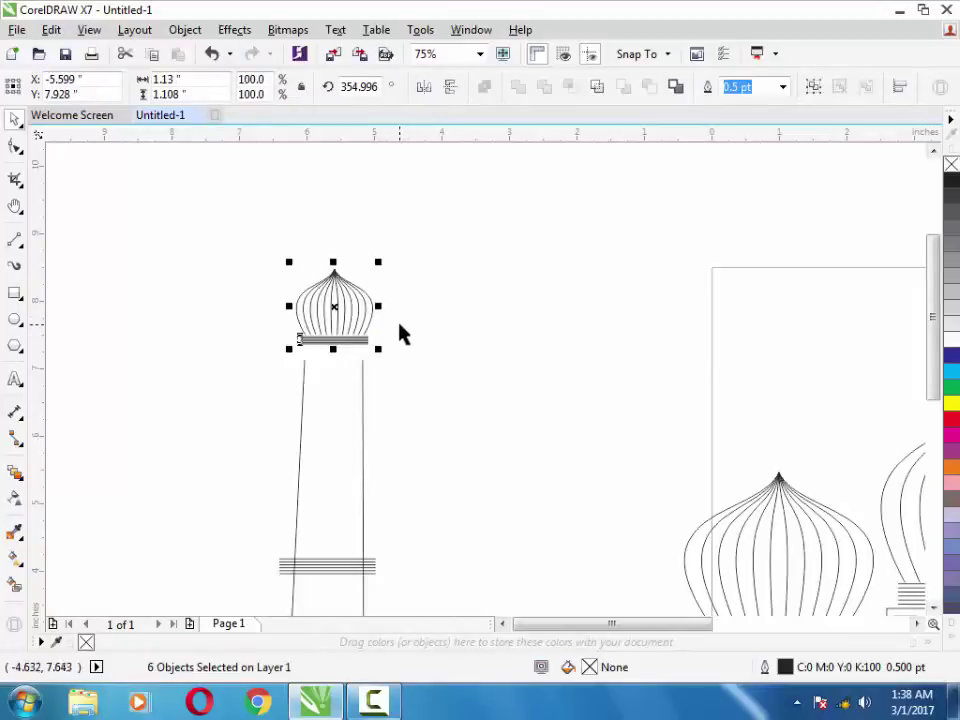
key(Down)
key(Down)
key(Down)
key(Down)
key(Down)
key(Down)
key(Down)
key(Down)
key(Down)
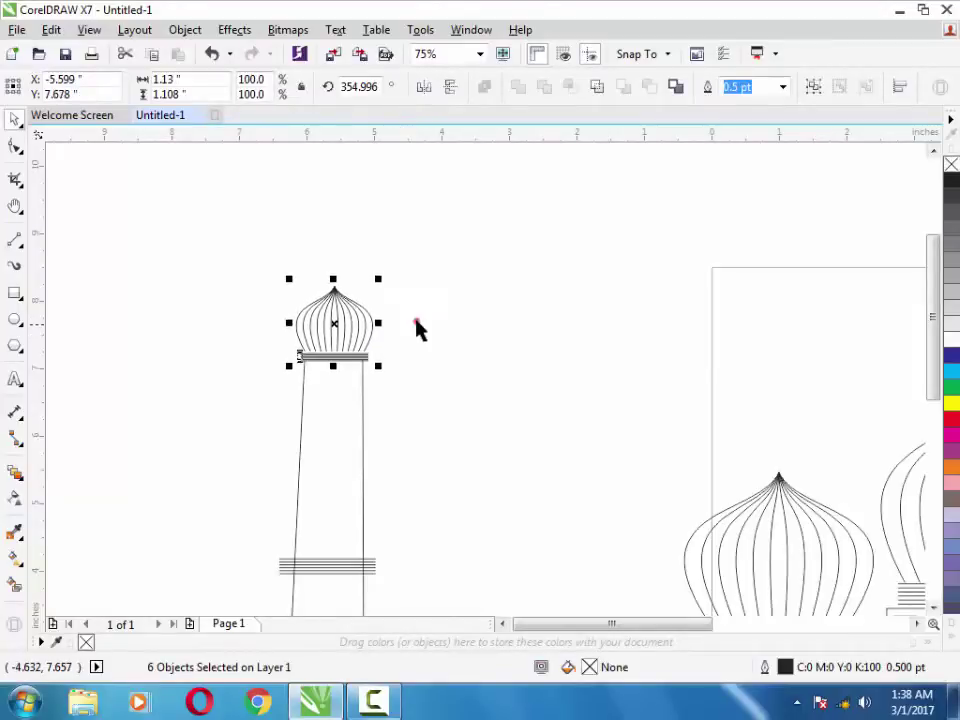
click(416, 320)
Step: Widen the six-part minaret dome to about 1.346 inches to match the column
click(348, 327)
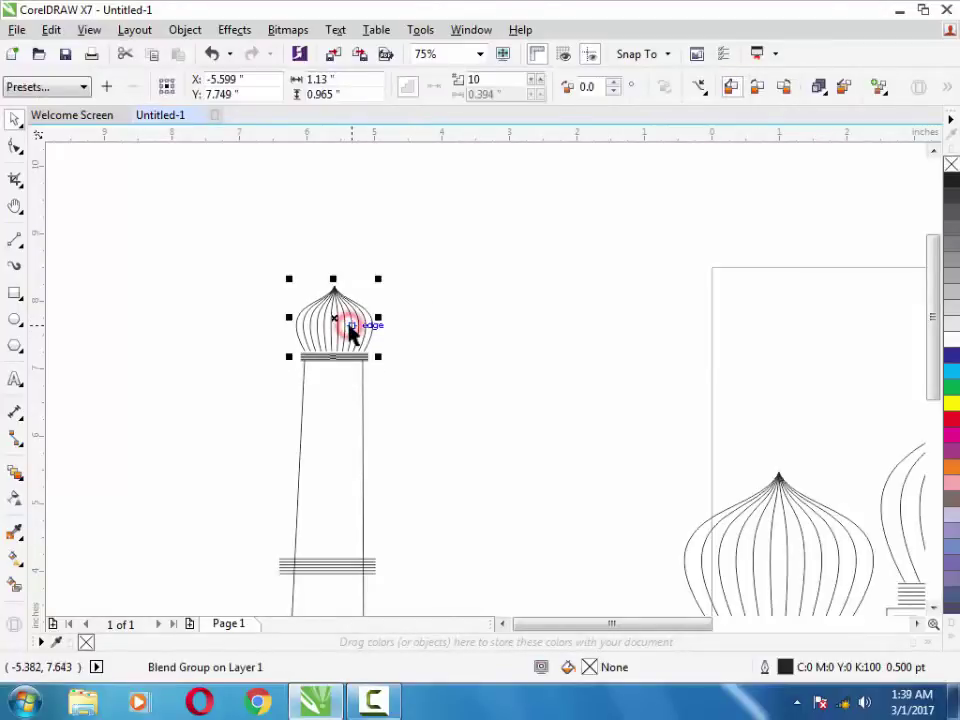
click(461, 320)
scroll(461, 323, down, 1)
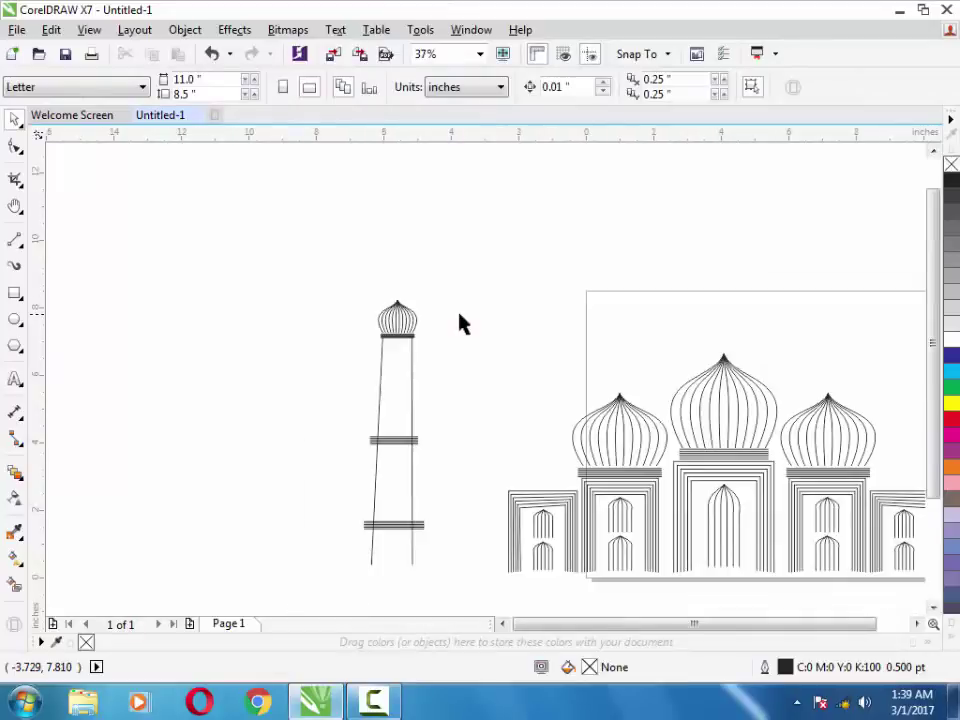
click(392, 321)
drag(421, 302, 429, 285)
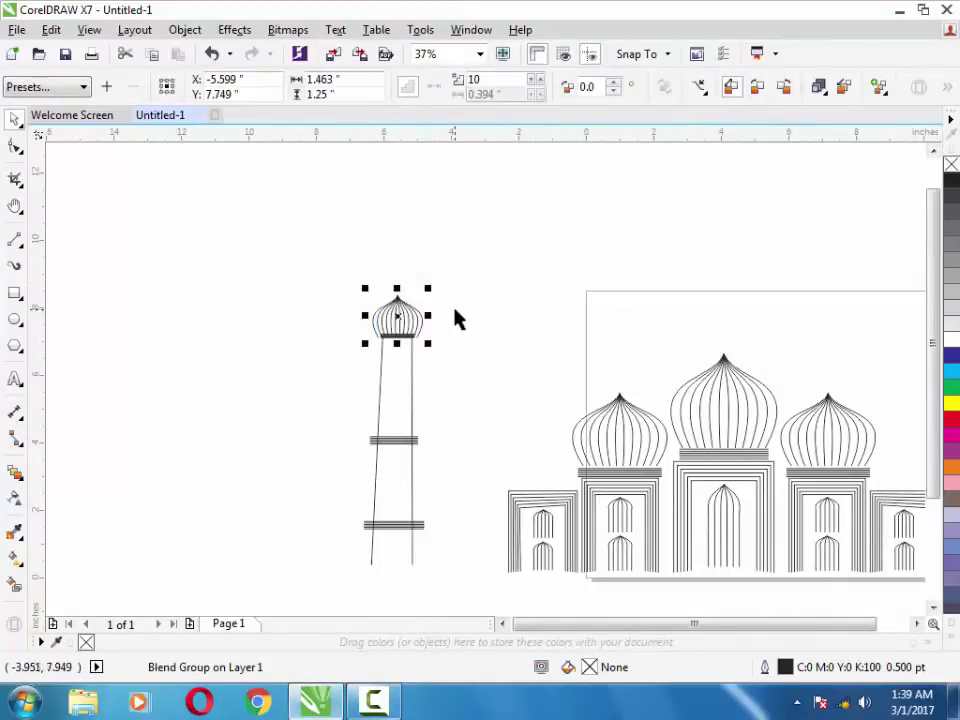
key(ctrl+z)
click(382, 339)
click(467, 343)
scroll(465, 343, up, 1)
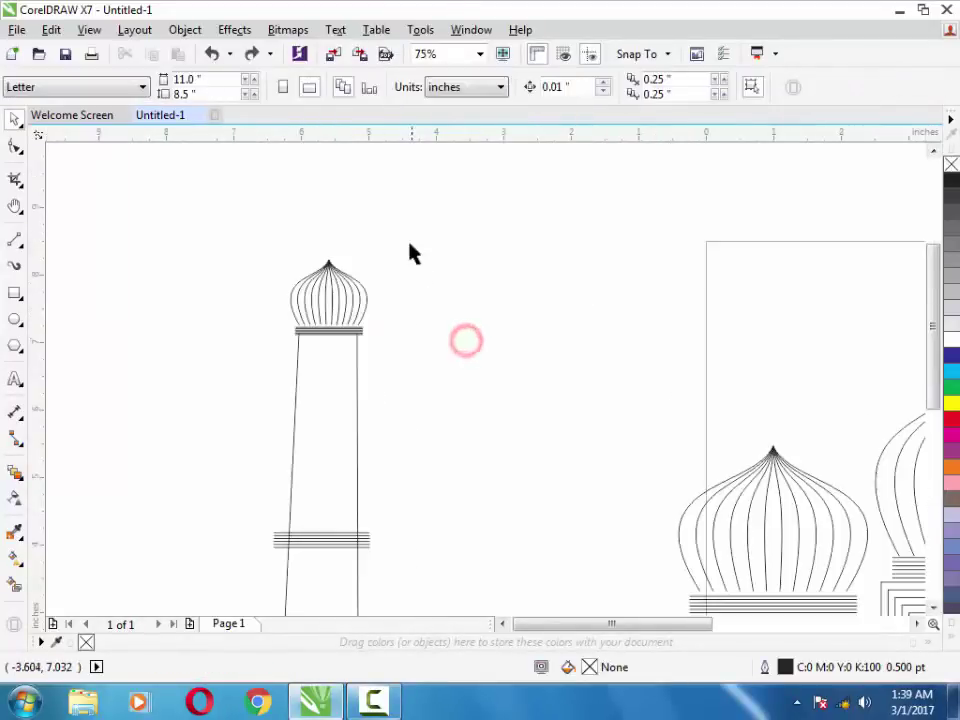
drag(258, 372, 258, 368)
drag(373, 253, 380, 244)
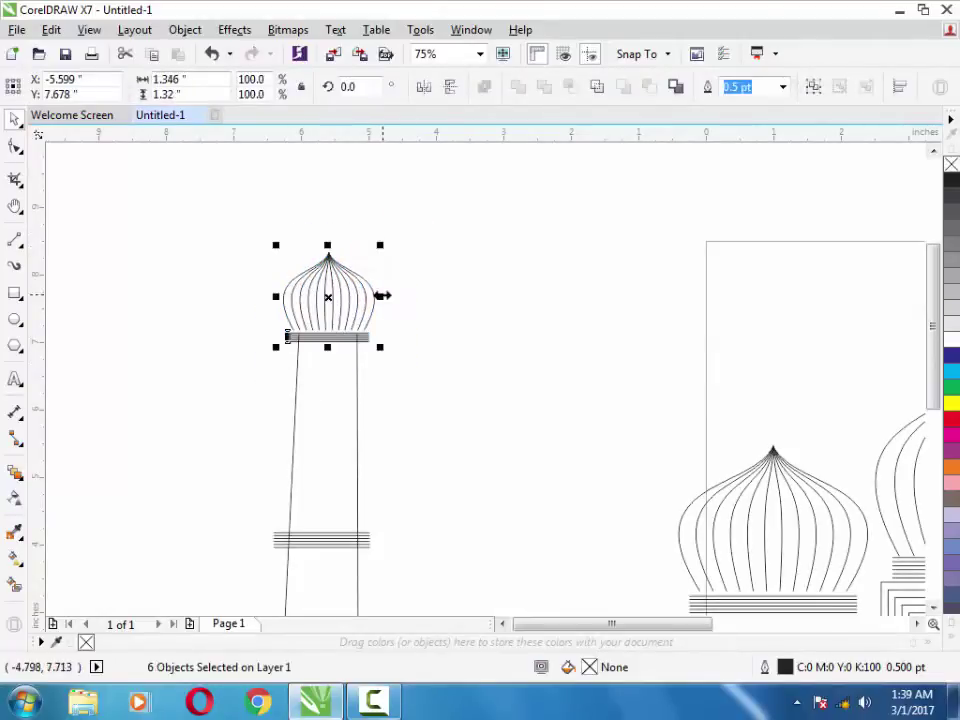
click(416, 302)
Step: Duplicate the minaret beside itself and scale the copy to about 60%
scroll(414, 300, down, 1)
drag(289, 246, 429, 568)
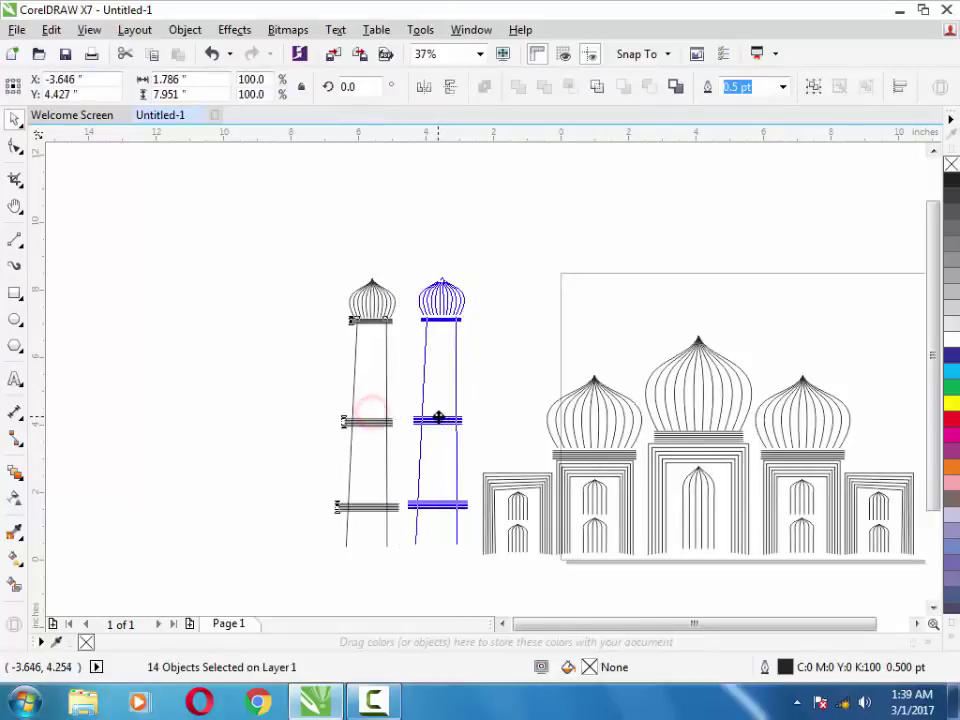
drag(430, 418, 447, 420)
drag(473, 275, 452, 336)
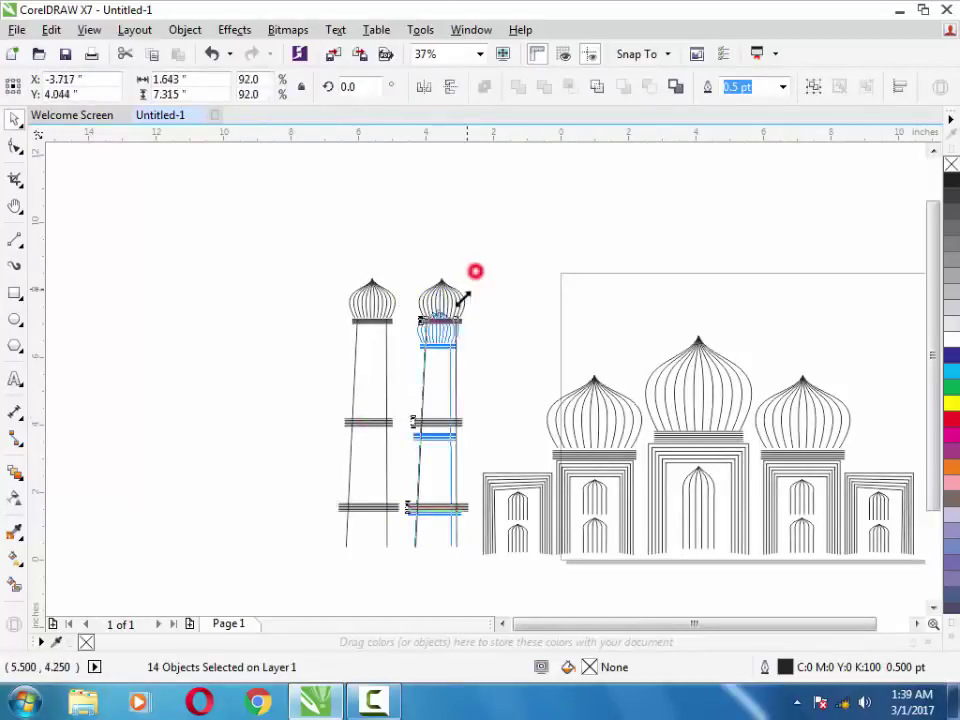
click(476, 347)
drag(247, 218, 467, 574)
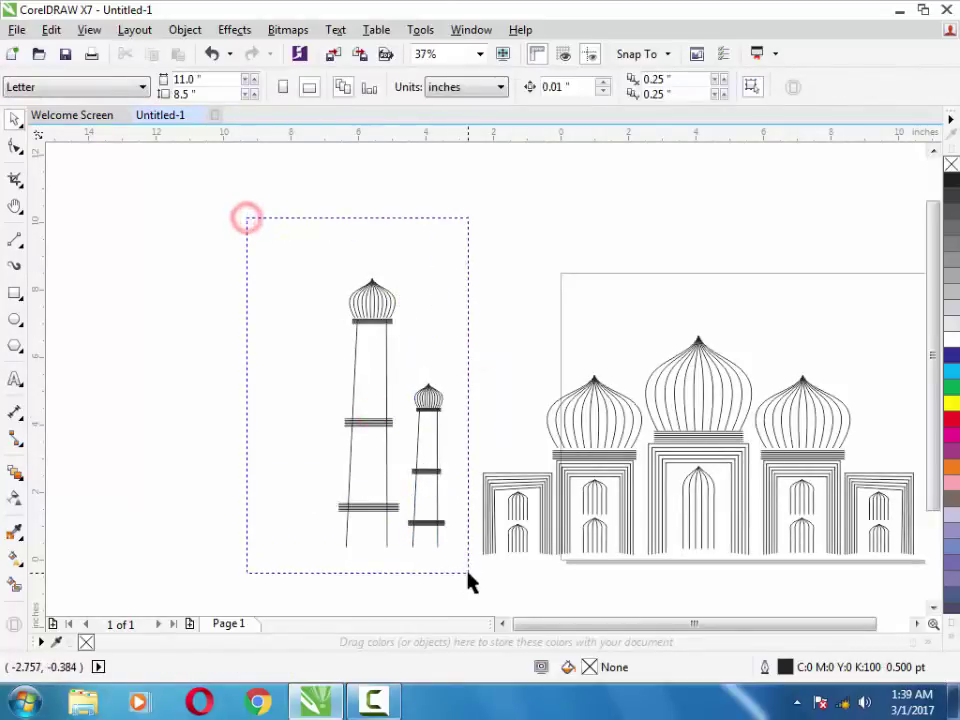
drag(568, 624, 583, 624)
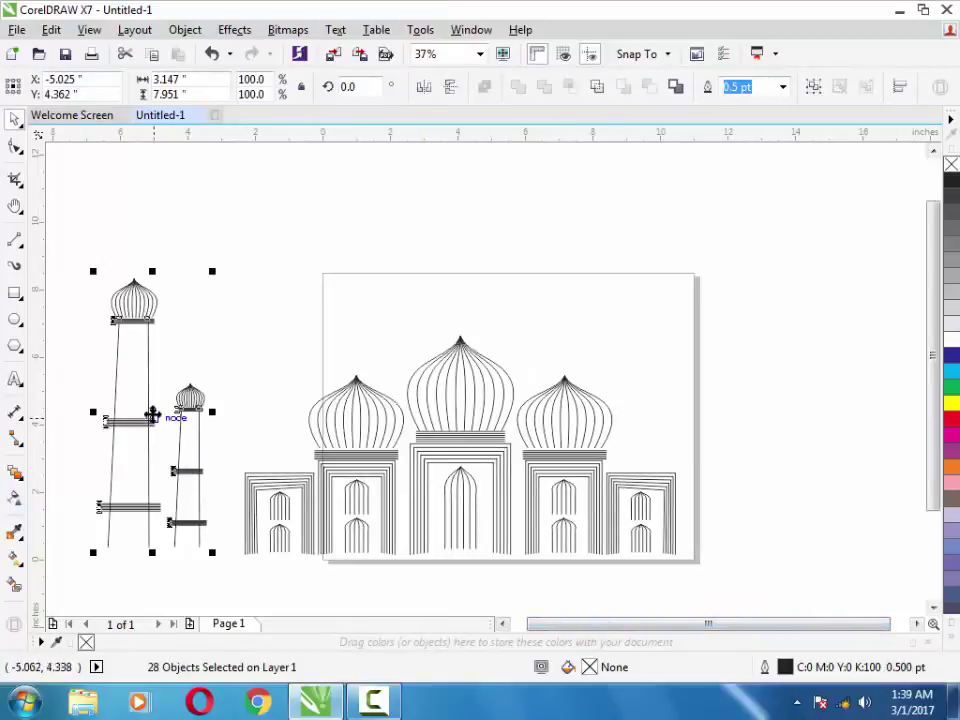
Step: Copy both minarets right of the mosque, mirror them horizontally, and add a base guideline
drag(152, 414, 750, 445)
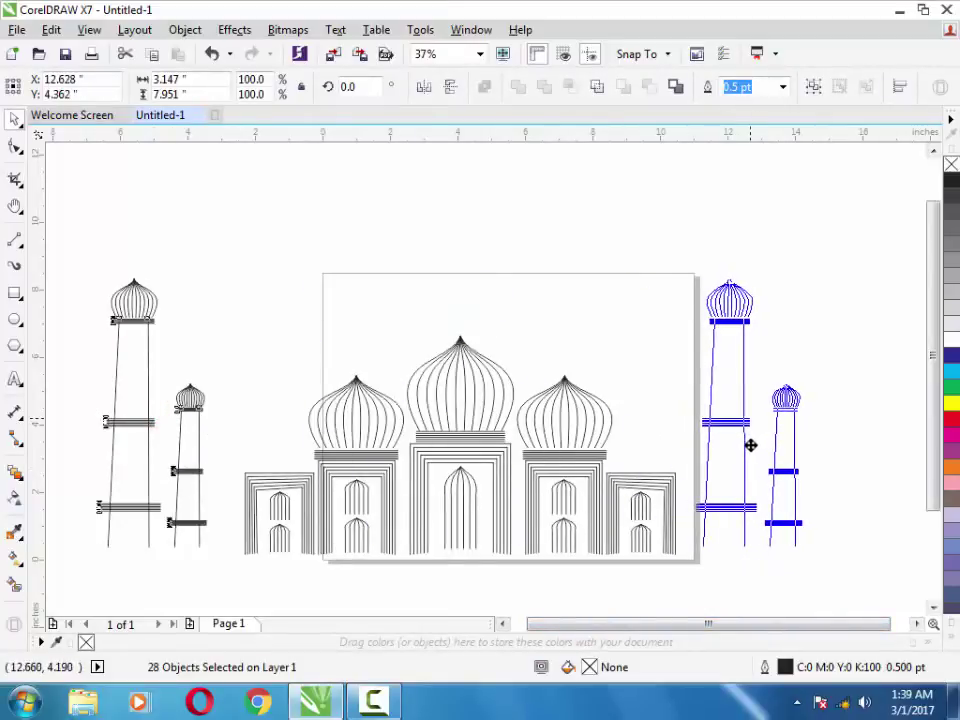
drag(750, 445, 741, 444)
click(425, 87)
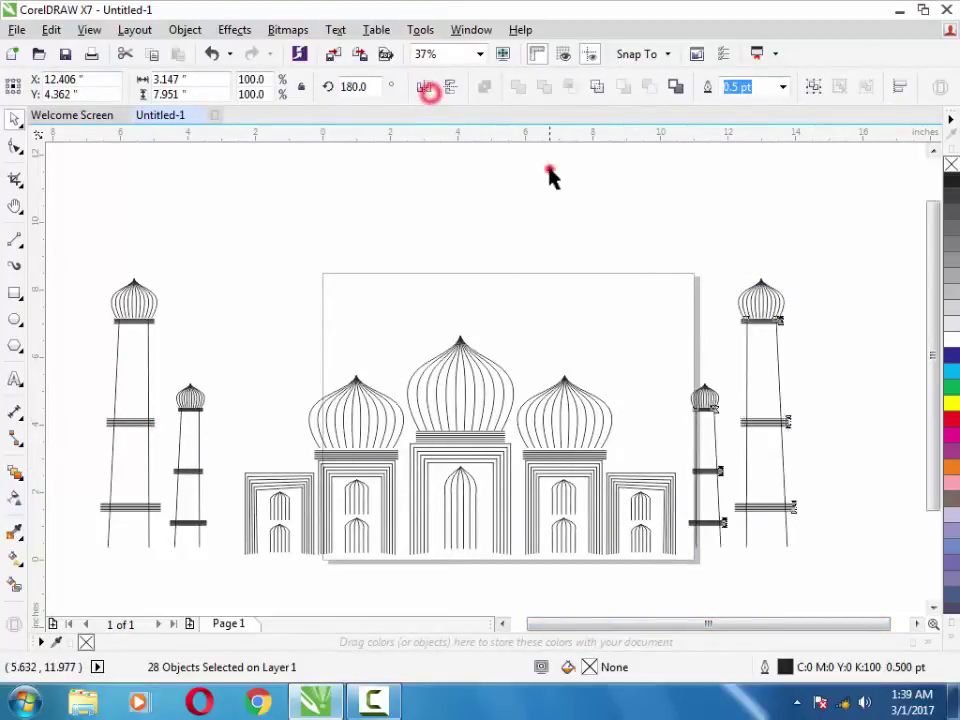
click(552, 177)
drag(563, 133, 598, 553)
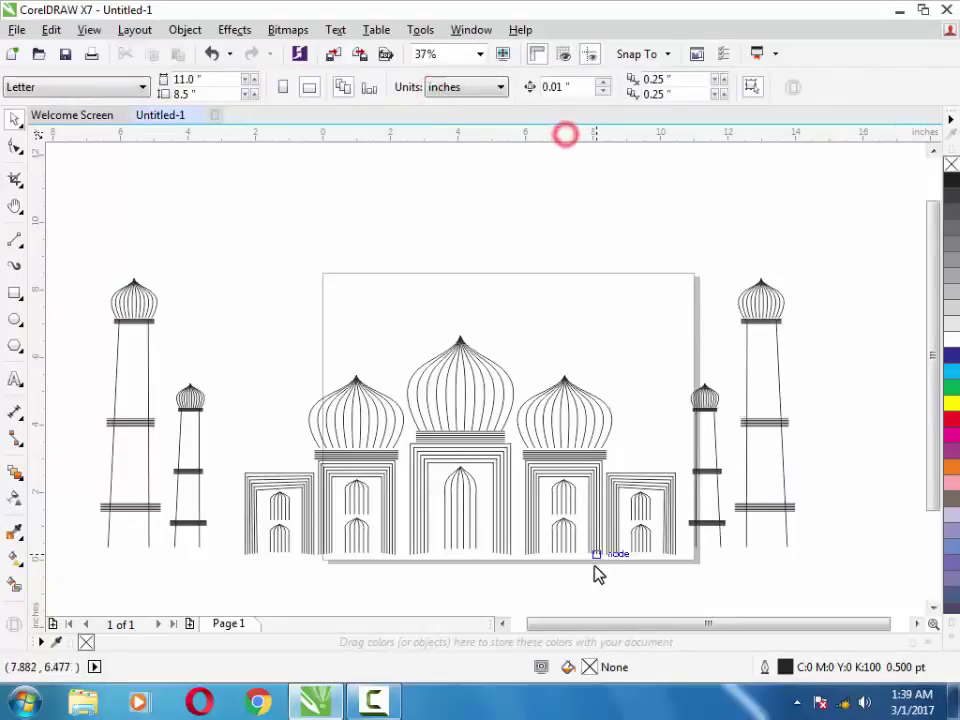
click(655, 575)
Step: Group the two right-side minarets together
click(711, 508)
click(776, 467)
mouse_move(856, 200)
mouse_down()
mouse_move(693, 588)
mouse_move(680, 575)
mouse_up()
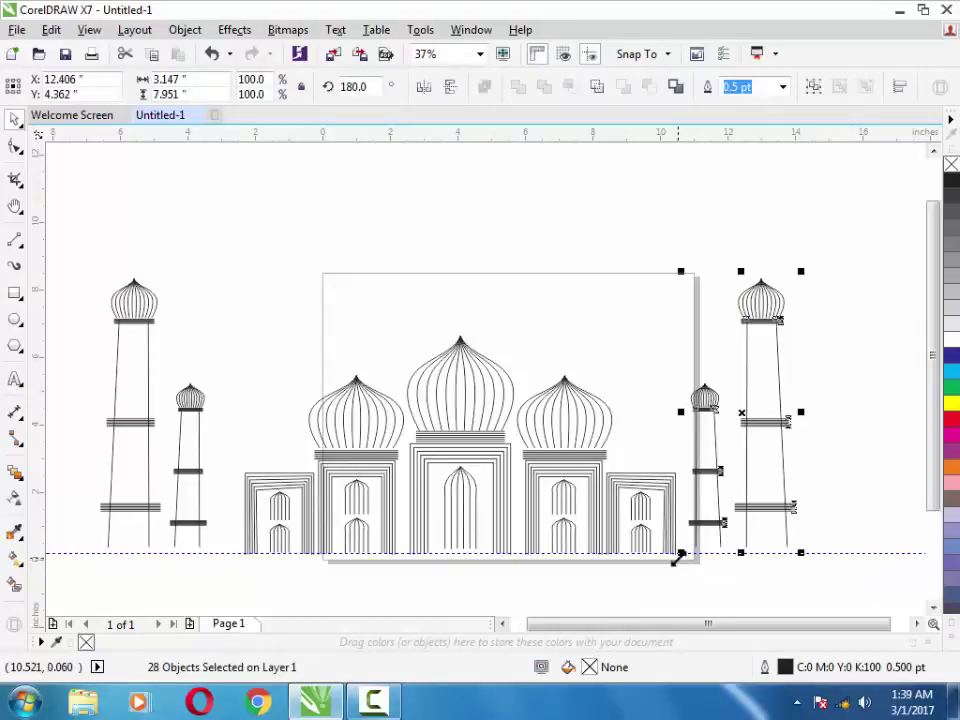
key(ctrl+g)
Step: Align the right minarets' bottom to the guide and group the two left minarets
drag(748, 461, 747, 460)
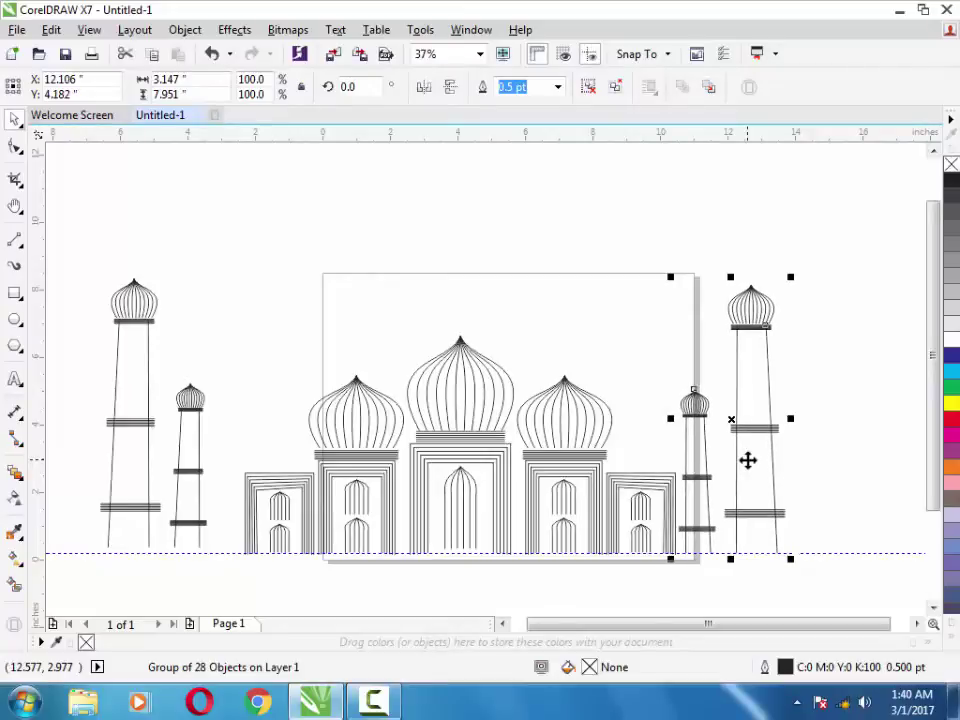
click(184, 401)
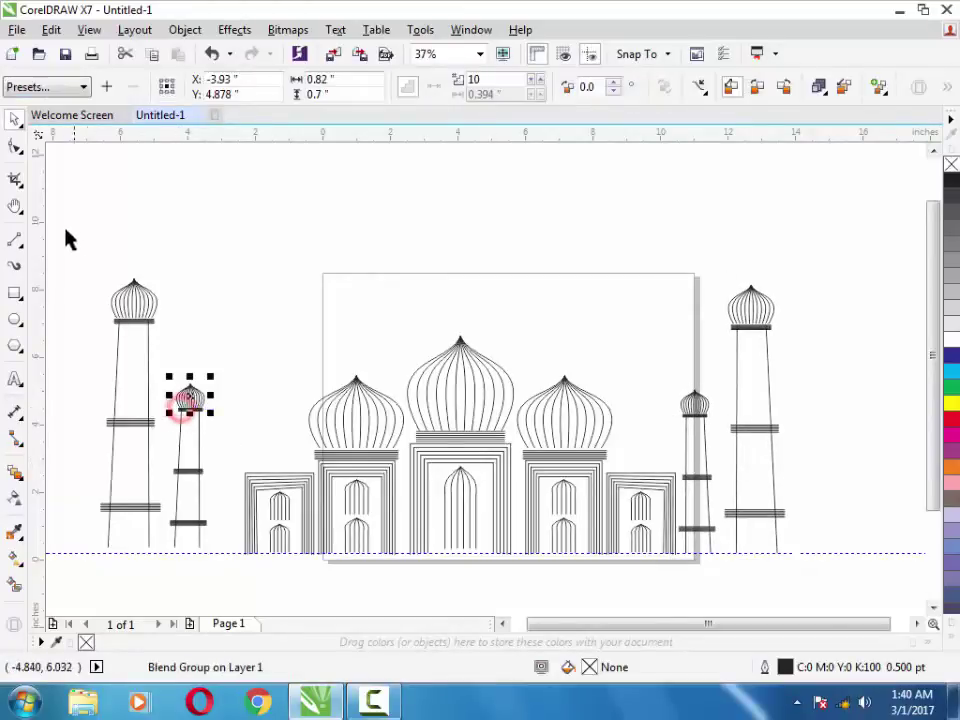
drag(64, 229, 230, 620)
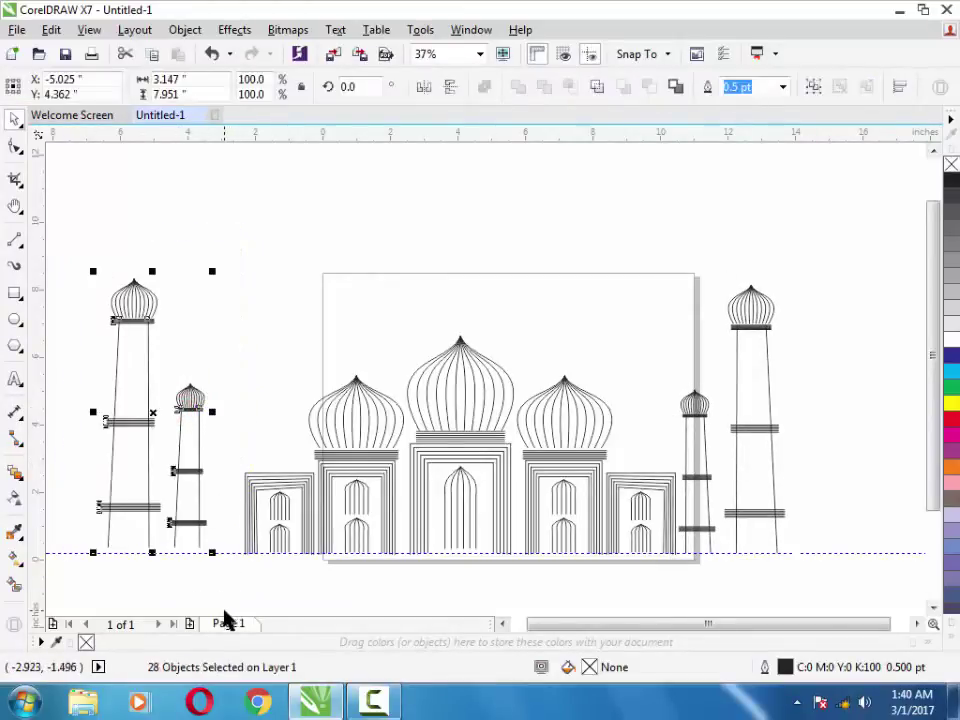
key(ctrl+g)
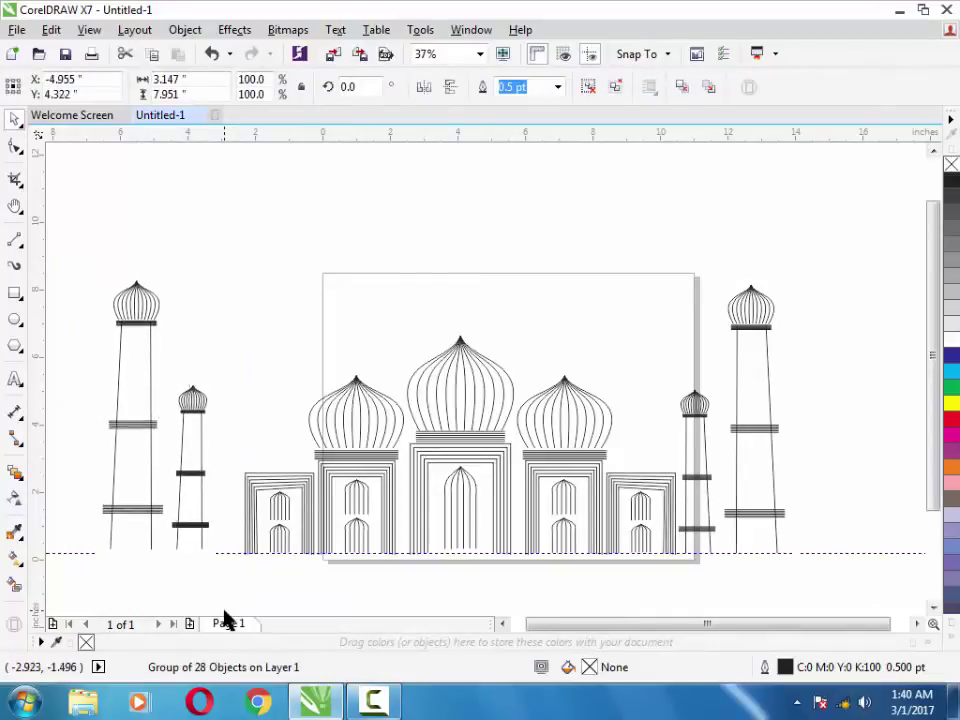
Step: Nudge the left minaret group down and right beside the mosque, then delete the guideline
key(Down)
key(Down)
key(Down)
key(Down)
key(Down)
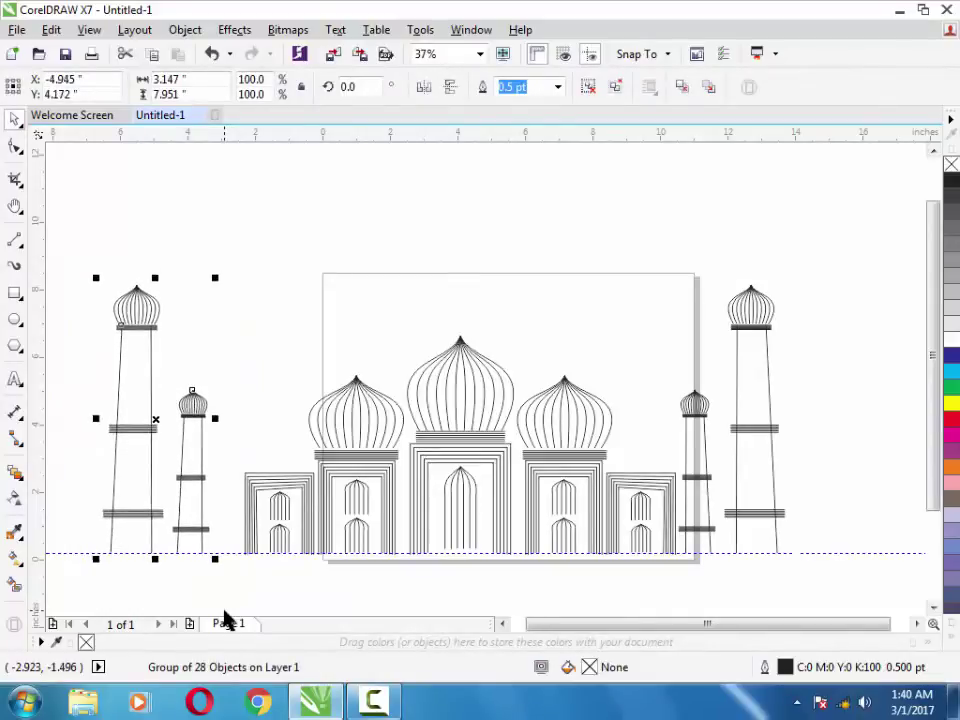
key(Right)
key(Right)
key(Right)
key(Right)
key(Right)
key(Right)
key(Right)
key(Right)
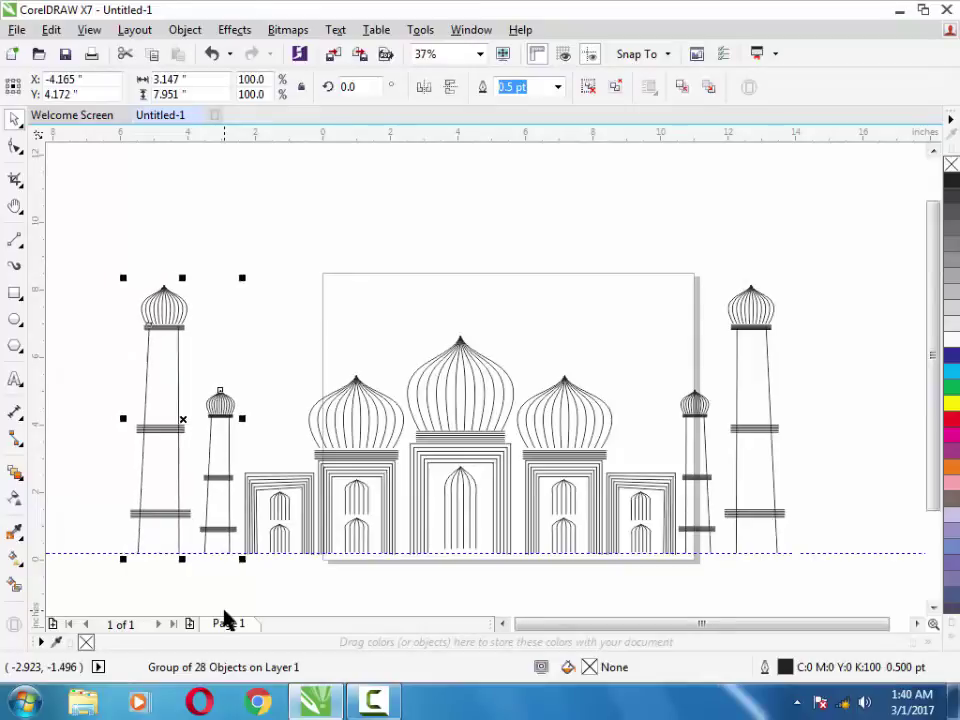
key(Right)
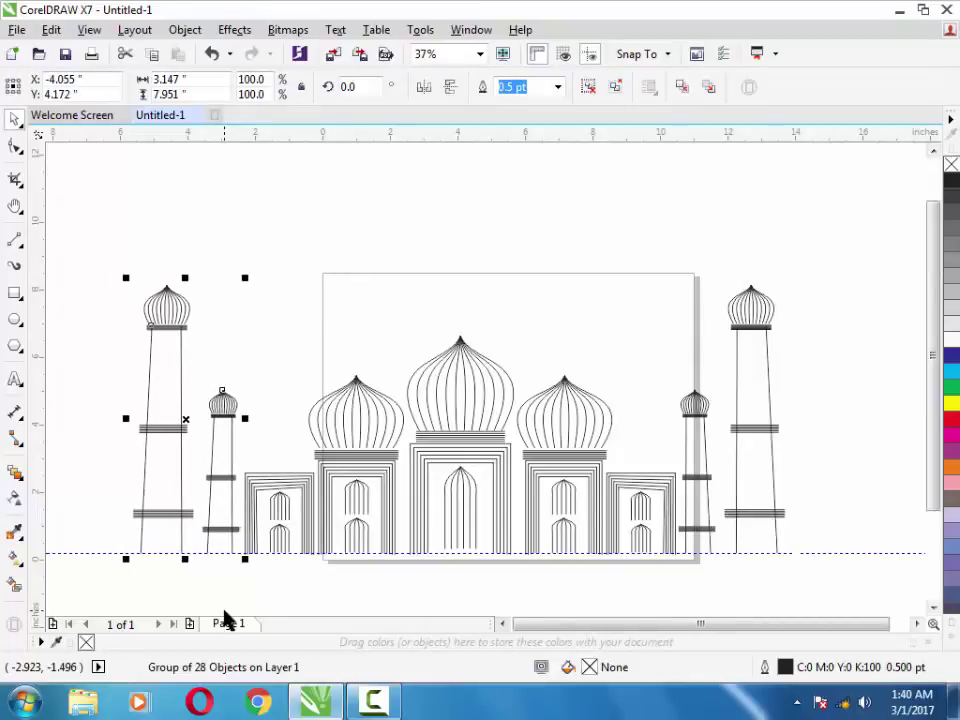
click(445, 266)
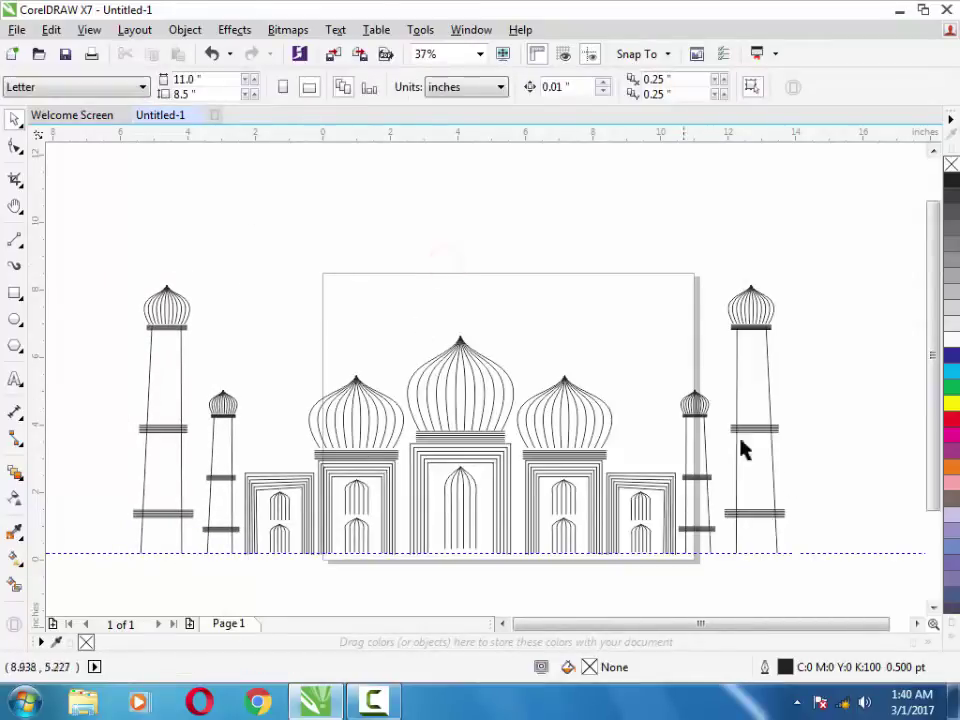
click(843, 553)
key(Delete)
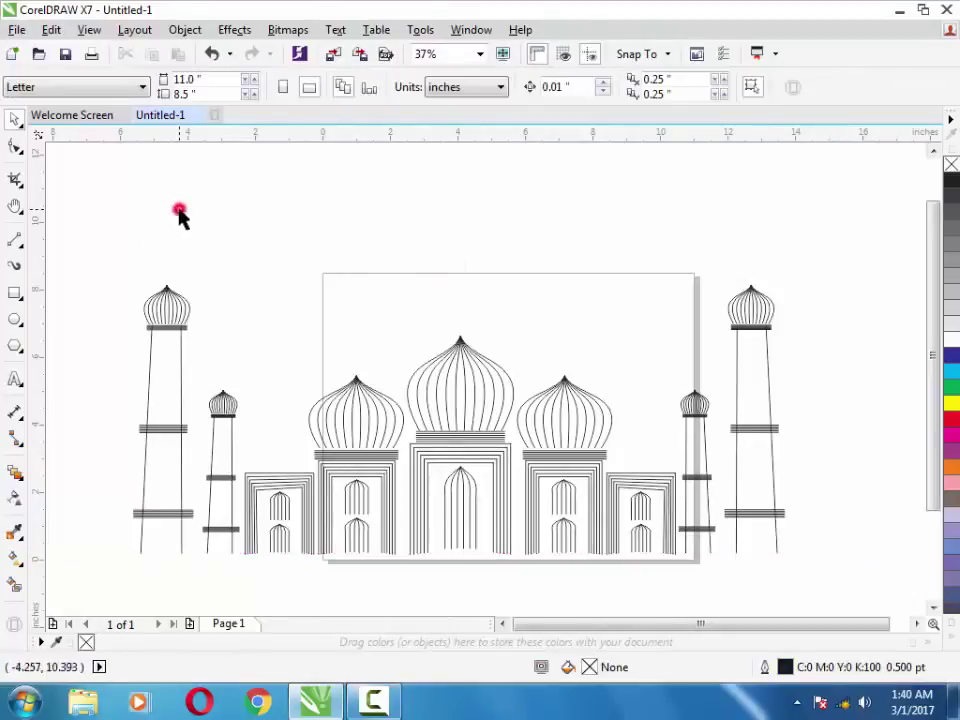
Step: Set the page size to a custom 18 × 13 inches
click(210, 80)
text(1)
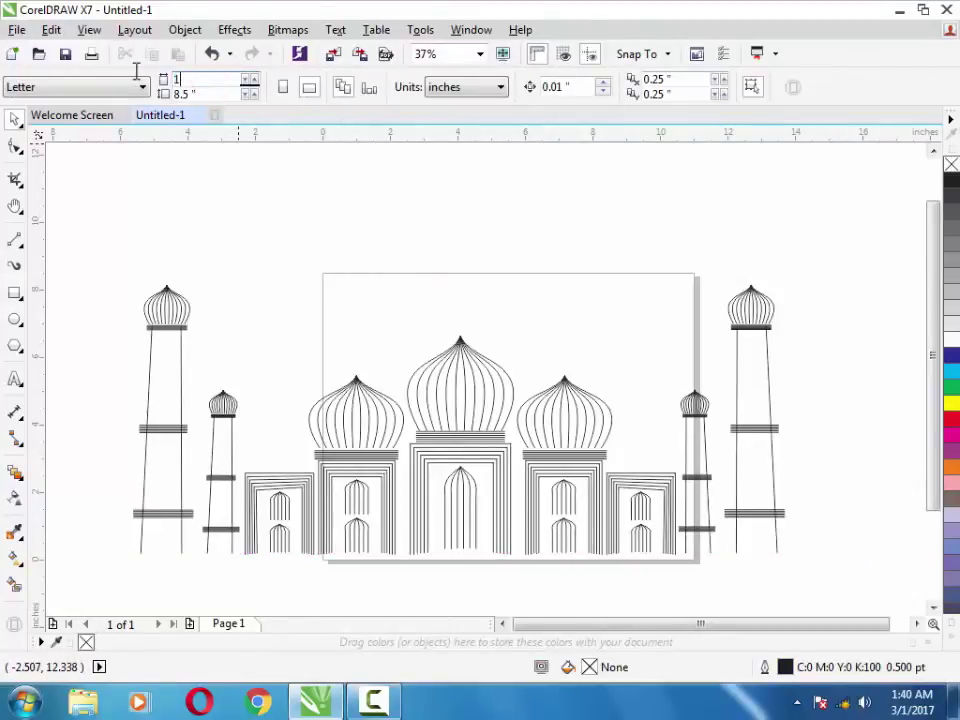
text(13)
key(Return)
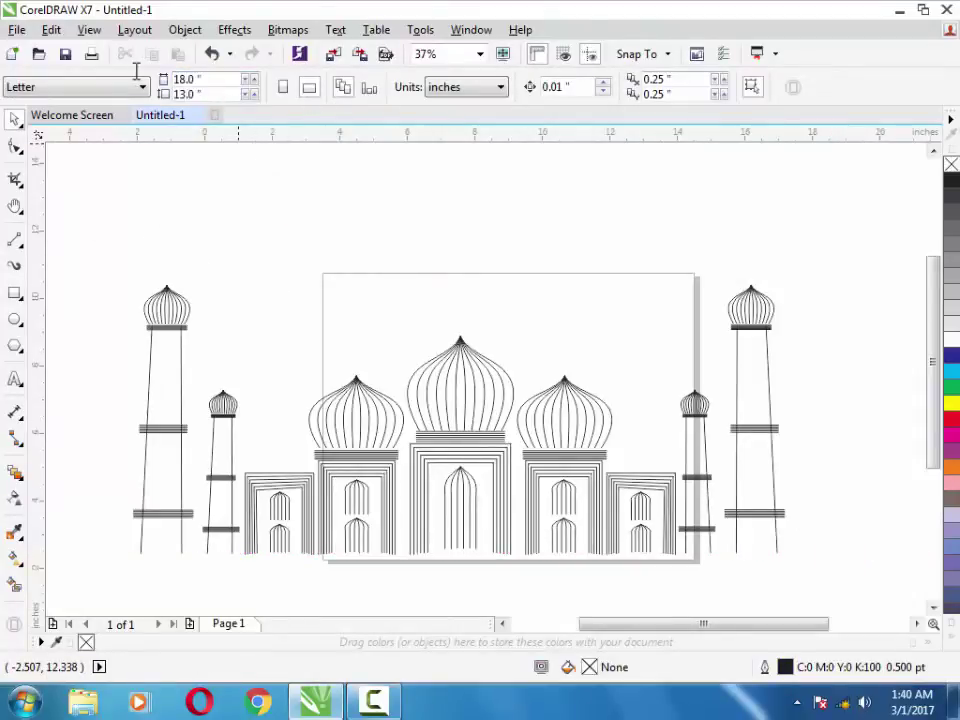
Step: Group the whole mosque drawing and scale it to 84.3% to fit the page
drag(101, 223, 855, 540)
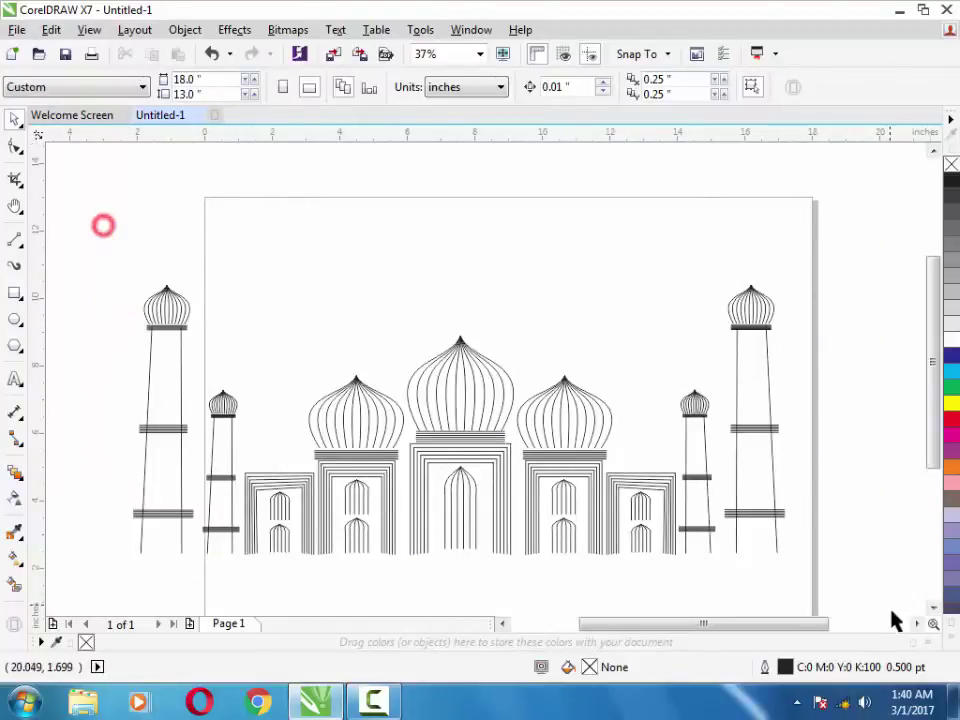
key(ctrl+g)
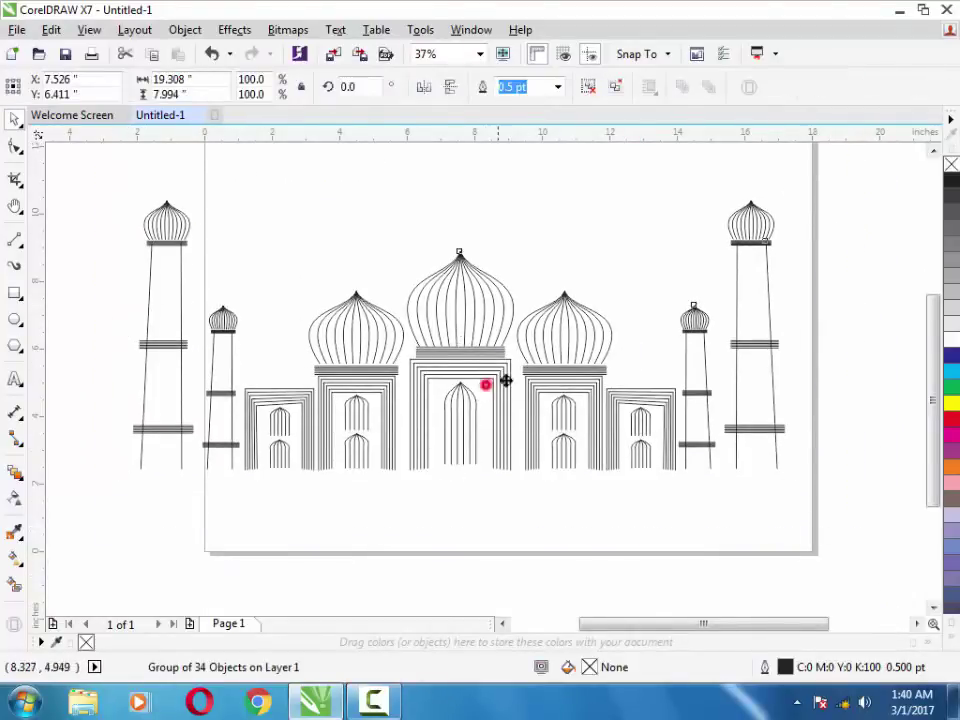
drag(487, 383, 524, 373)
mouse_move(826, 468)
mouse_down()
mouse_move(805, 456)
mouse_move(844, 472)
mouse_move(798, 455)
mouse_up()
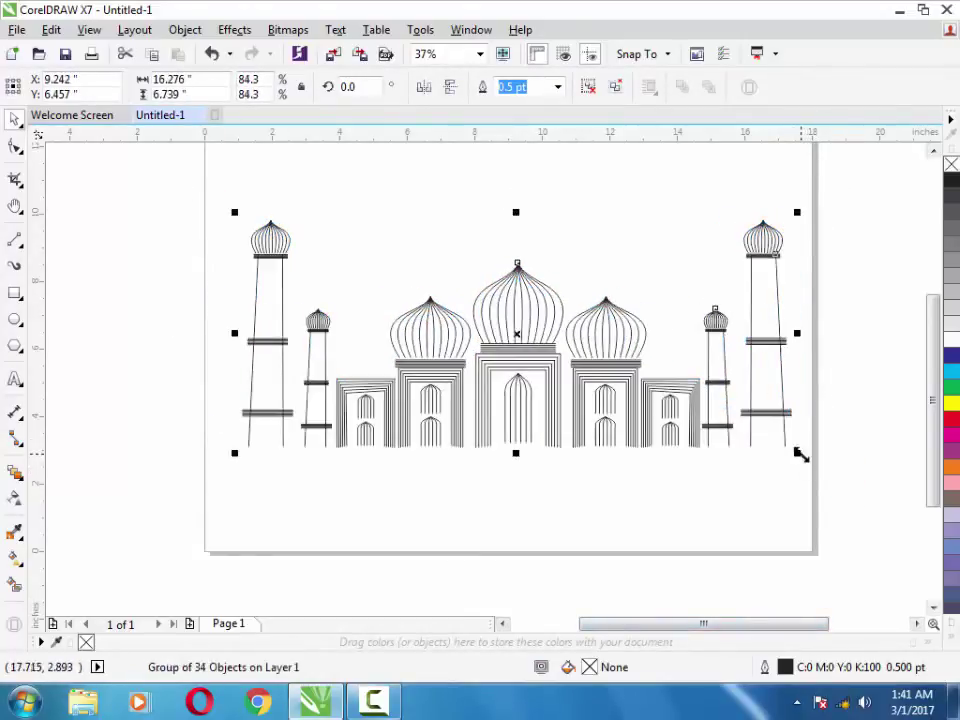
drag(930, 395, 930, 381)
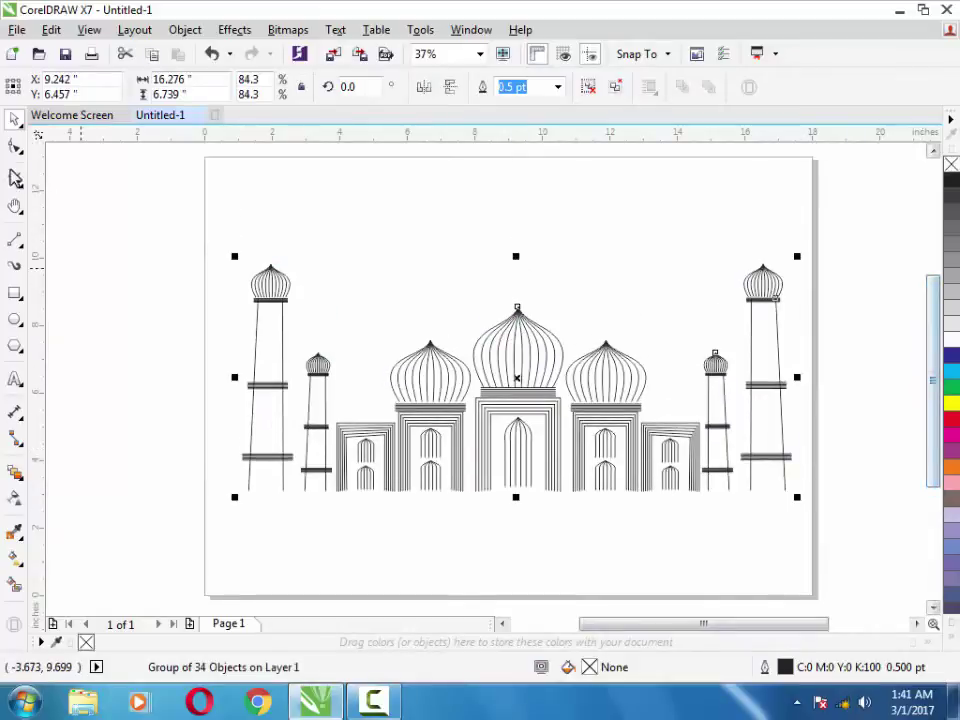
click(92, 203)
click(17, 293)
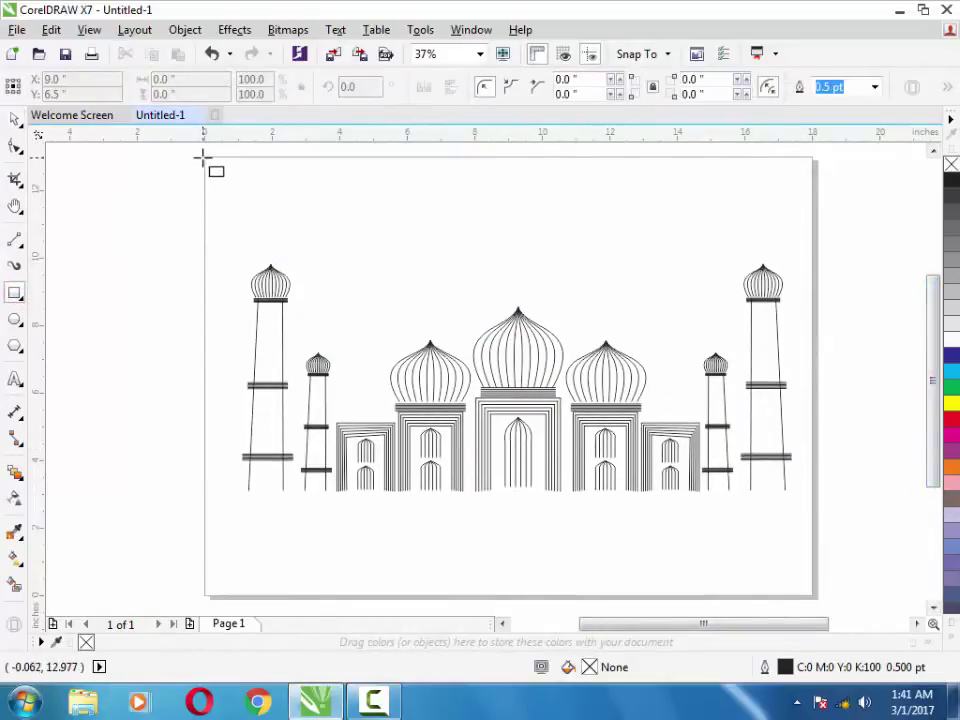
Step: Draw an 18 × 13 inch rectangle covering the whole page
drag(204, 157, 810, 596)
text(13)
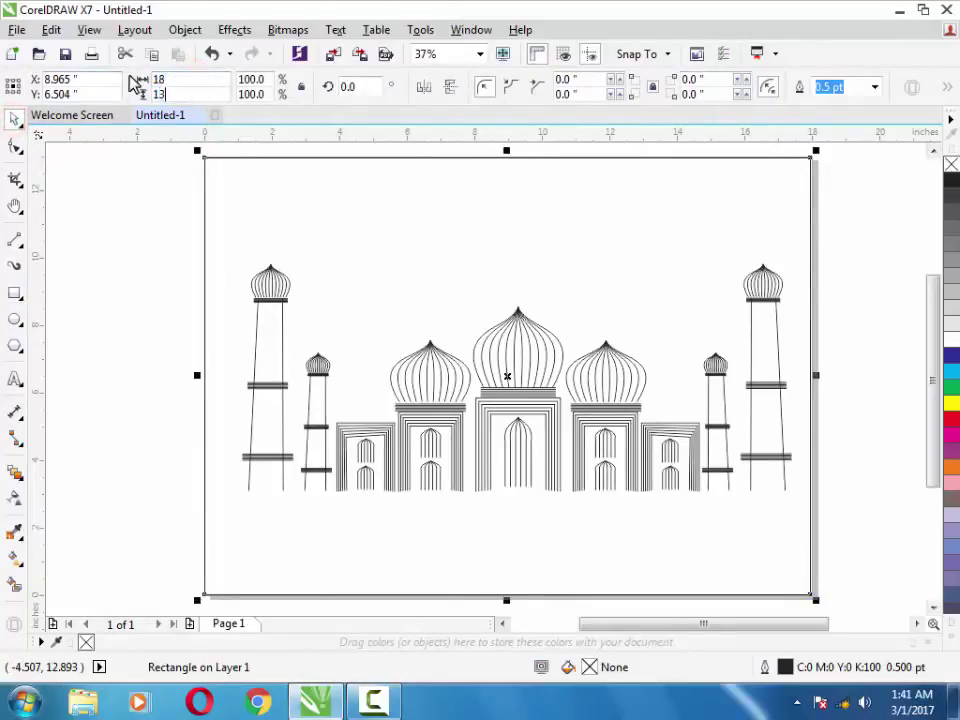
key(Return)
click(86, 166)
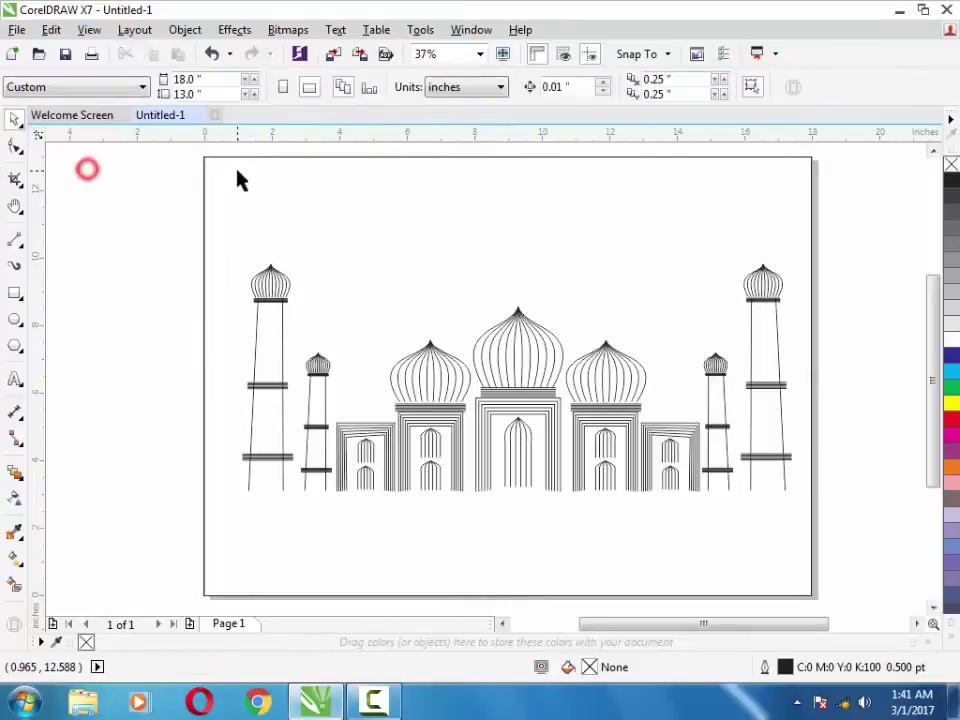
Step: Centre the mosque group horizontally on the page rectangle and stretch it wider
click(479, 550)
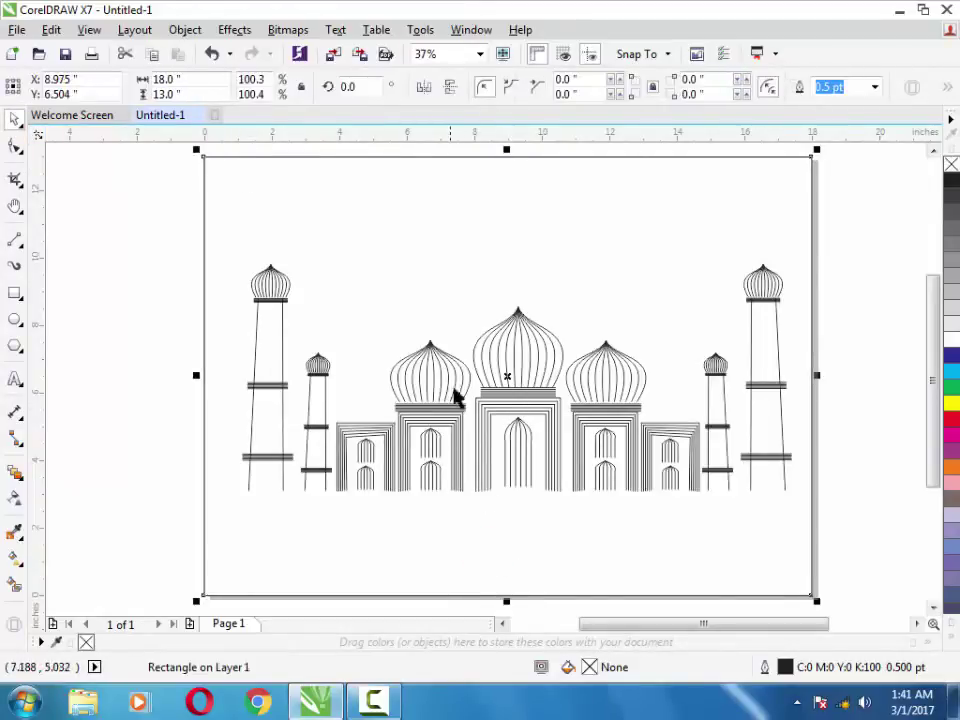
click(546, 435)
shift+click(643, 245)
key(c)
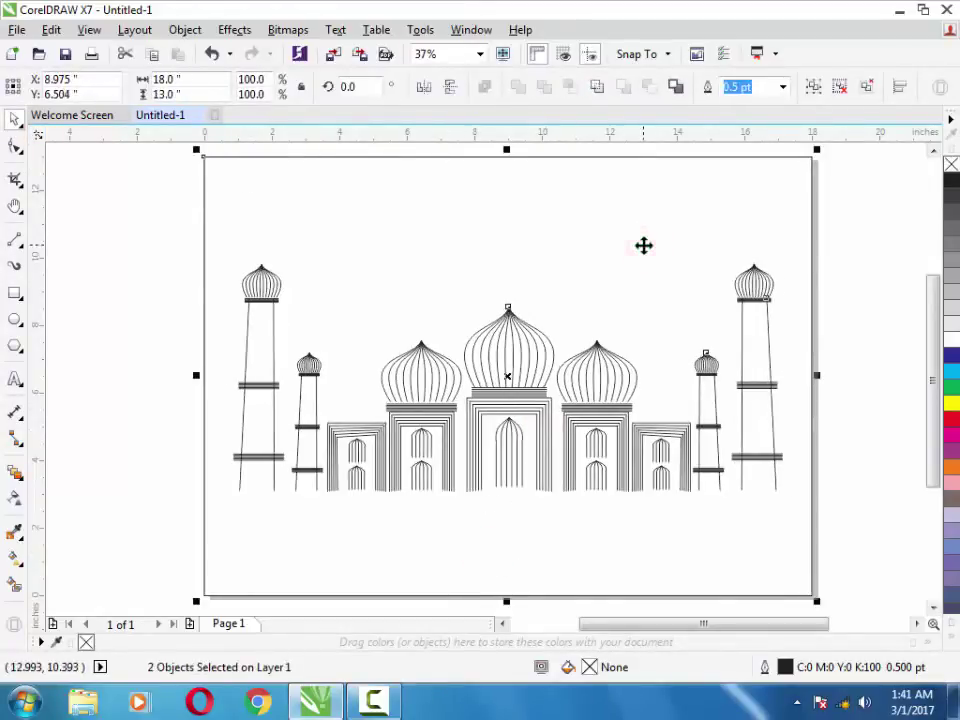
shift+click(759, 324)
click(750, 279)
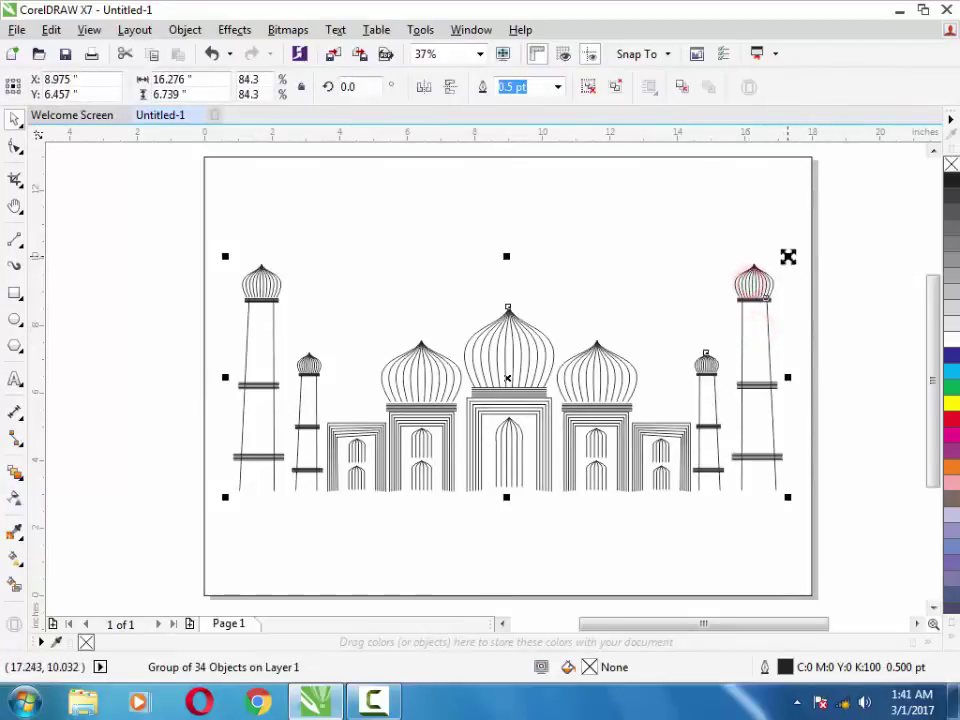
drag(789, 255, 810, 223)
Step: Draw a page-wide line along the mosque's base and place a copy just below it
click(853, 276)
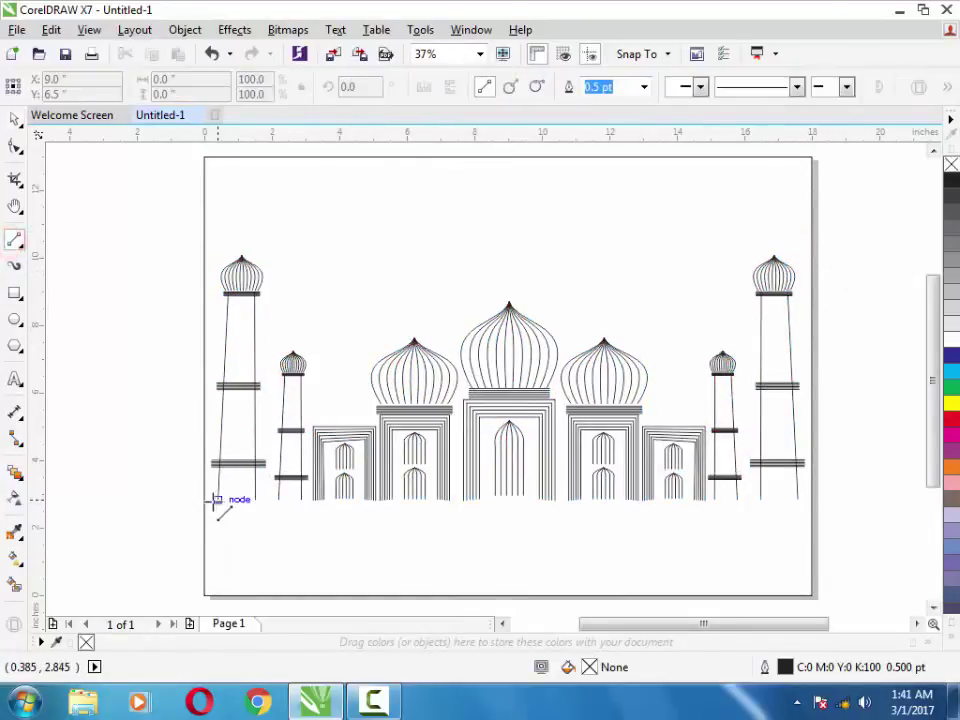
drag(205, 502, 811, 501)
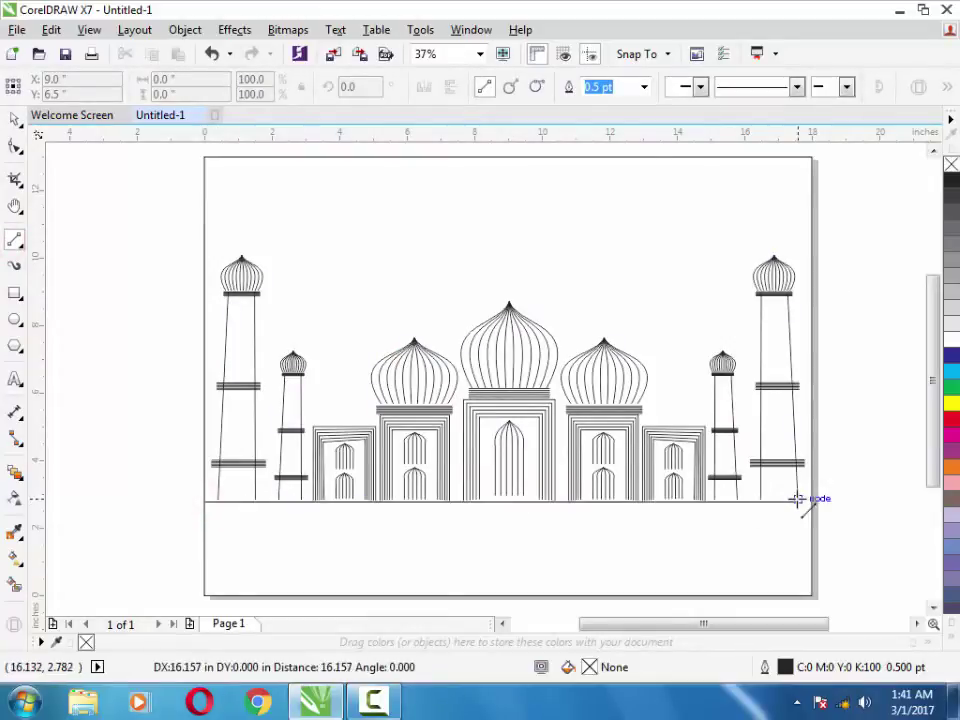
click(507, 501)
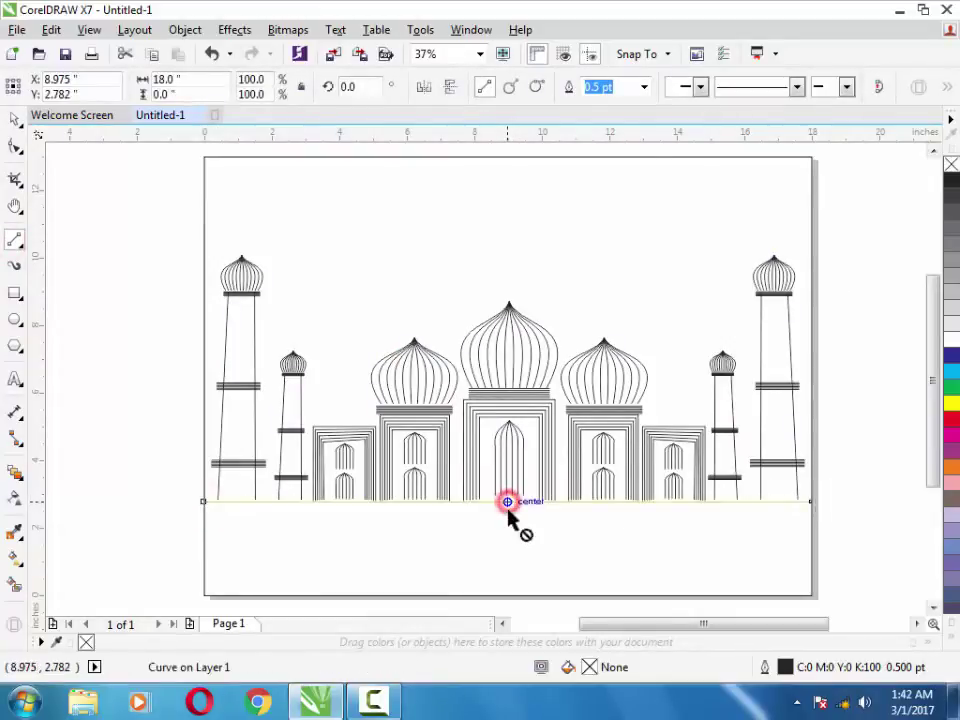
click(15, 118)
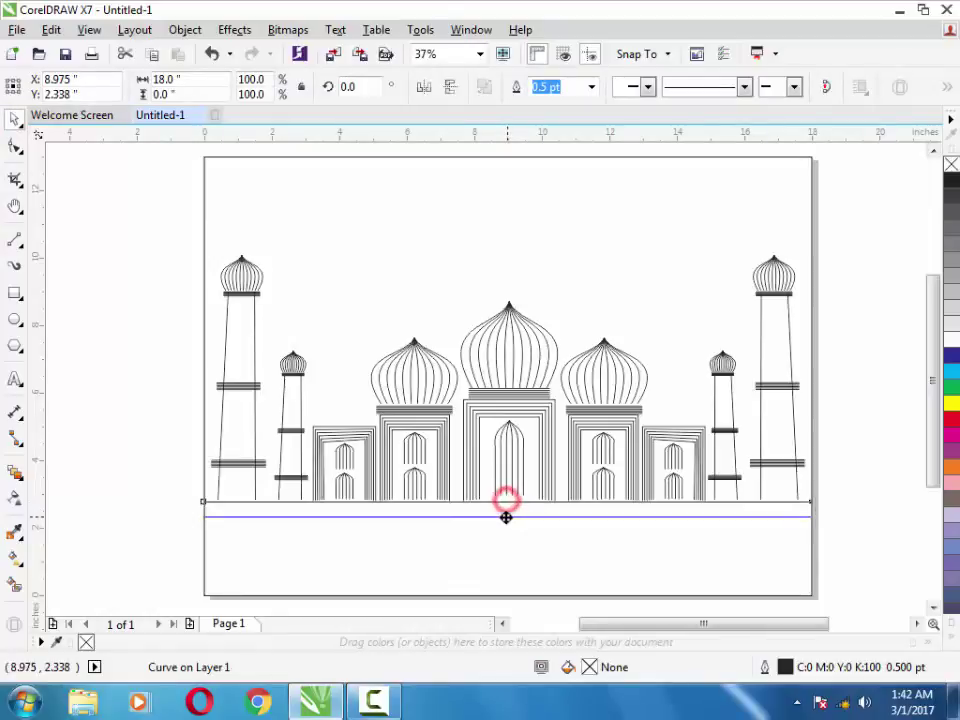
drag(507, 501, 507, 521)
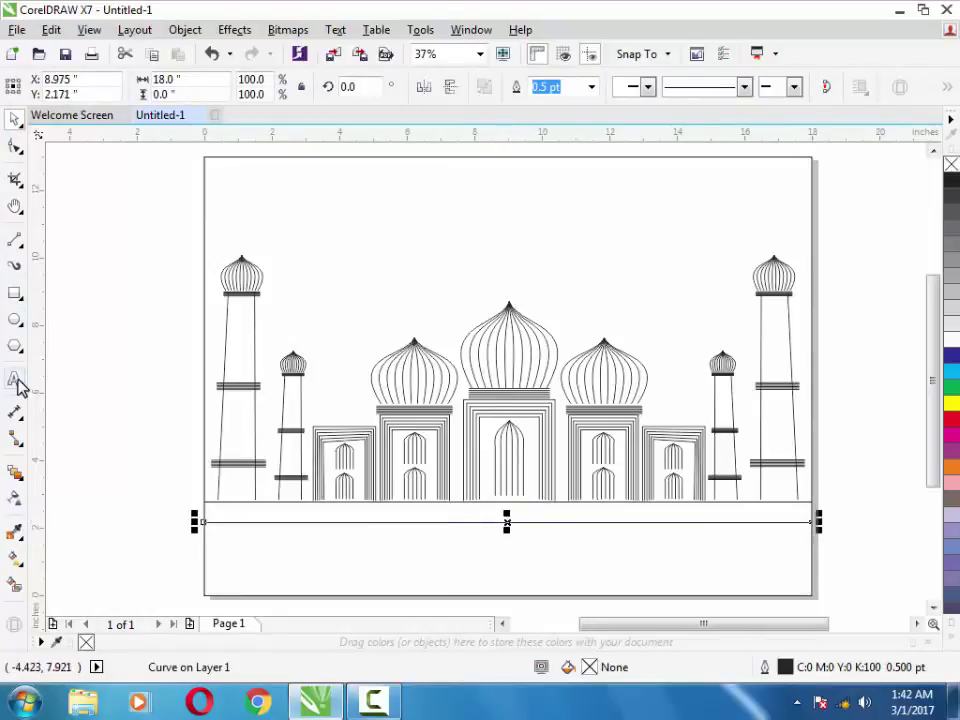
Step: Blend the two horizontal lines with 4 steps into an evenly spaced band
click(16, 474)
drag(489, 510, 513, 501)
key(ctrl+z)
click(203, 521)
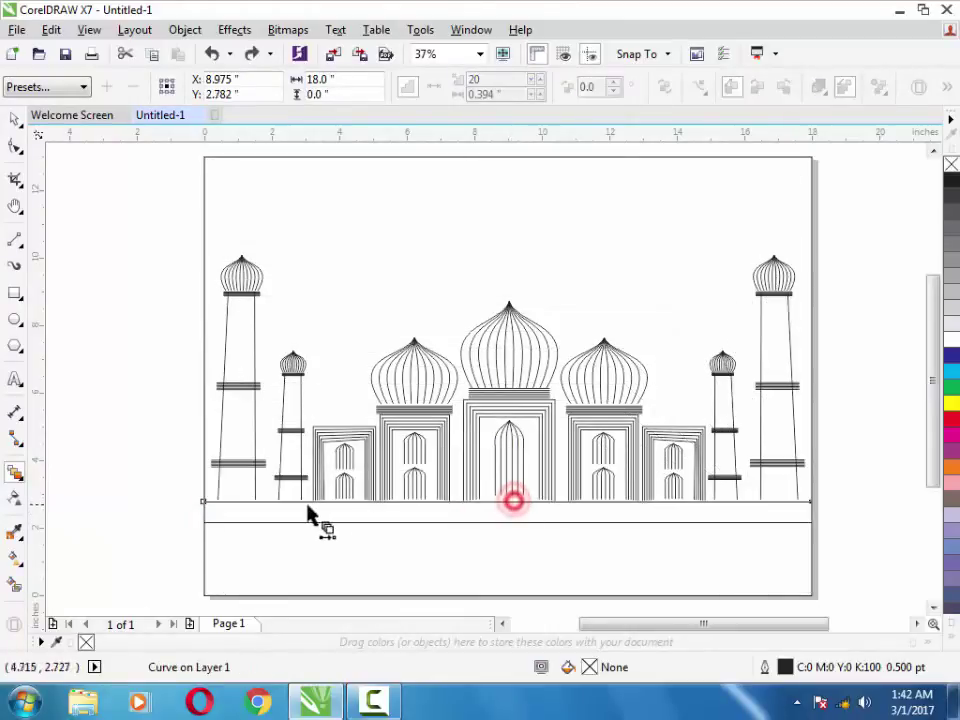
click(421, 503)
drag(505, 543, 505, 520)
key(ctrl+z)
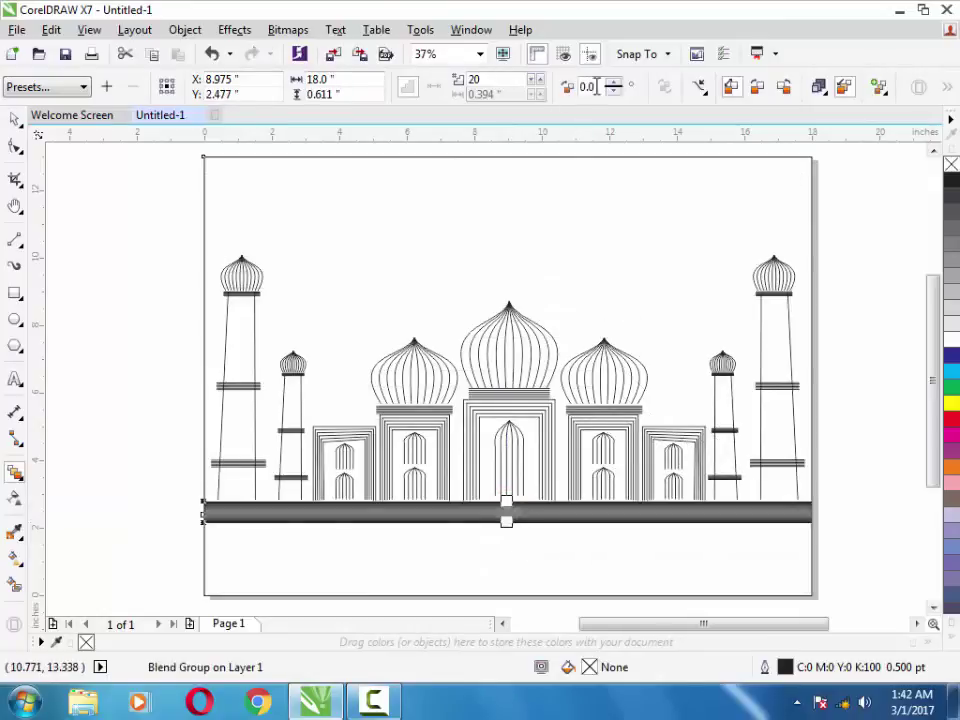
text(4)
key(Return)
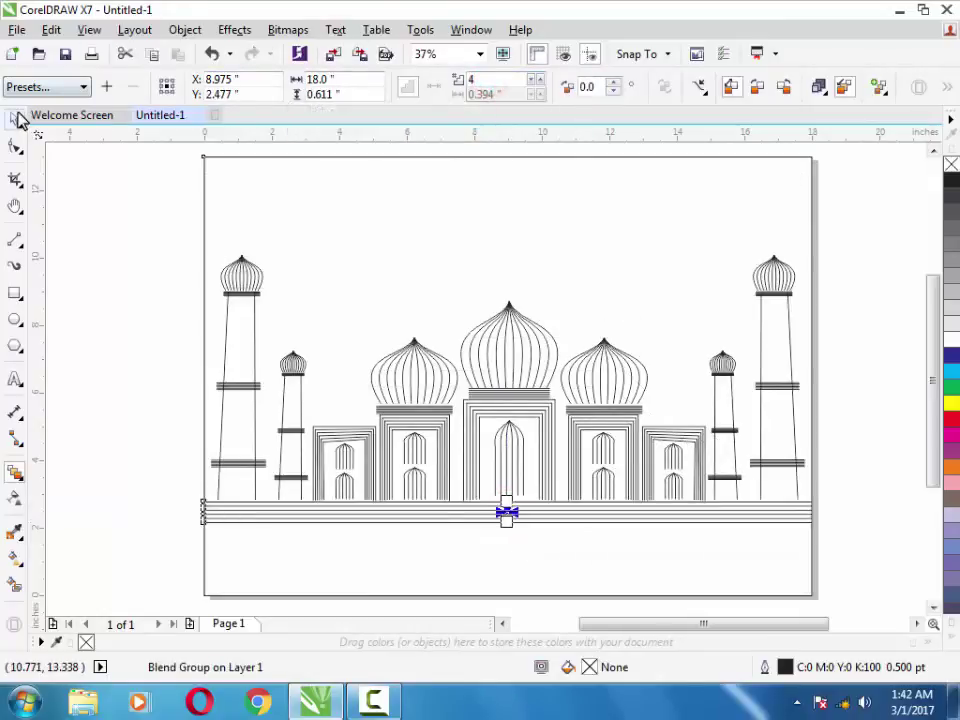
click(15, 117)
click(67, 226)
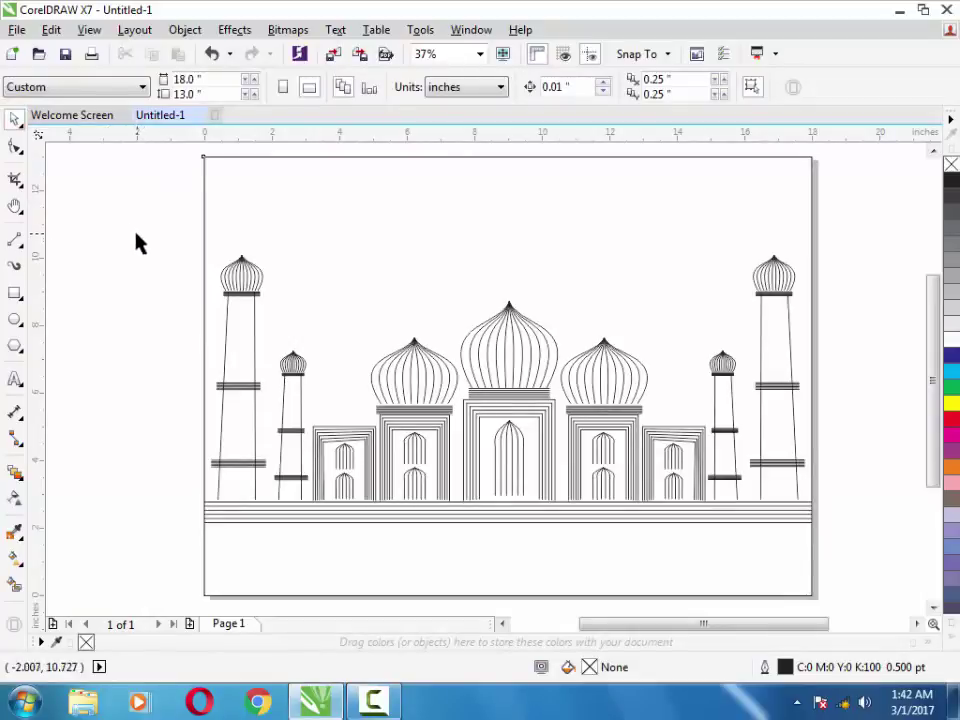
drag(127, 193, 261, 221)
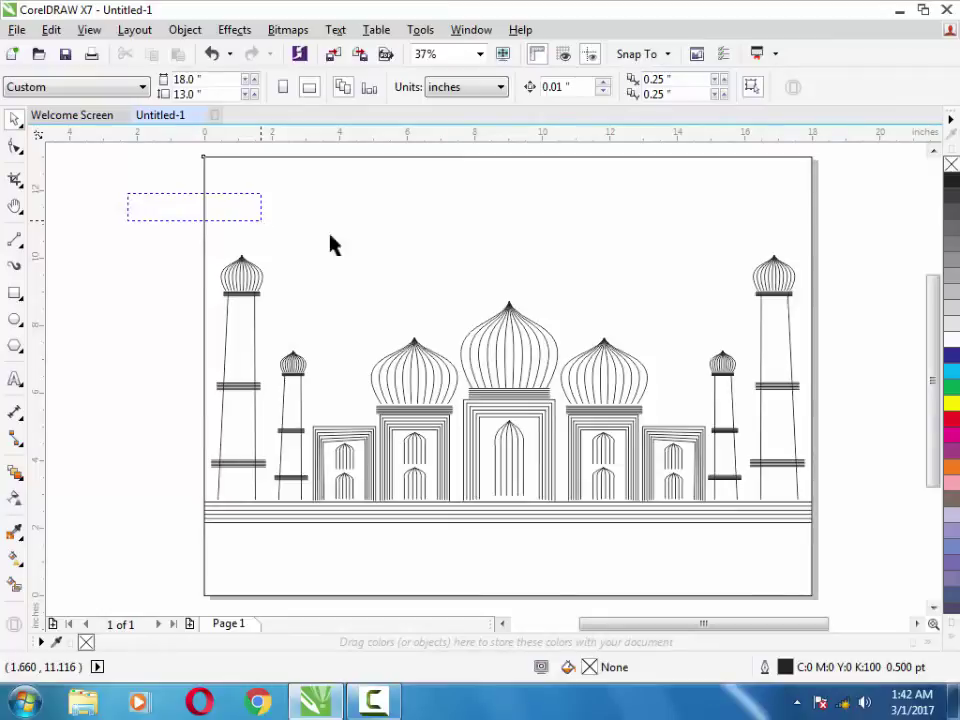
Step: Group the mosque with the base lines and open the page rectangle's fill settings
drag(333, 245, 793, 538)
key(ctrl+g)
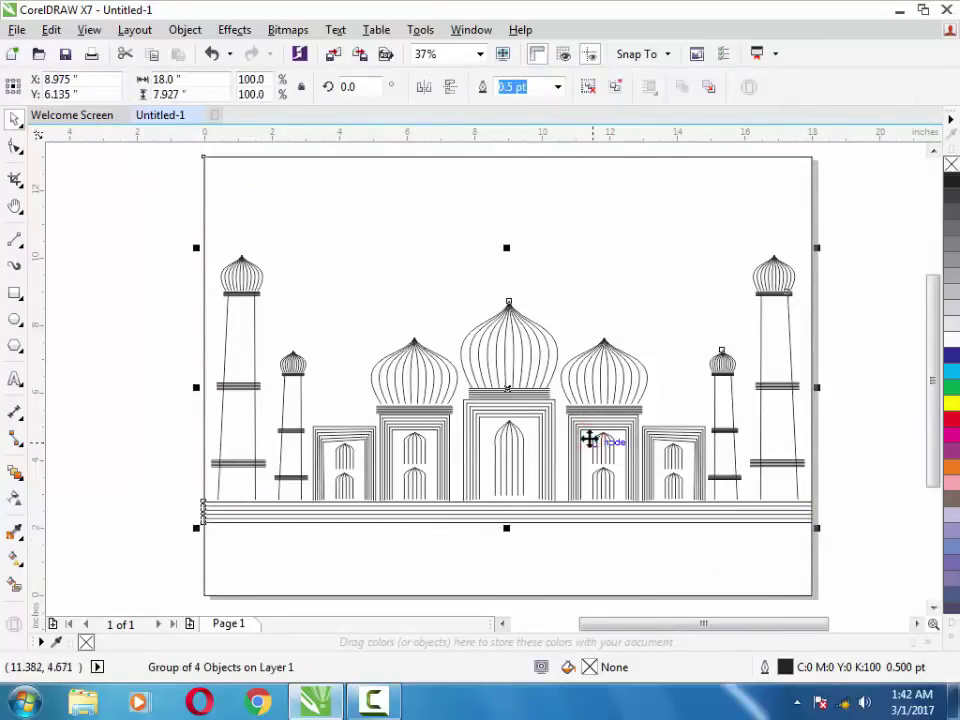
click(610, 571)
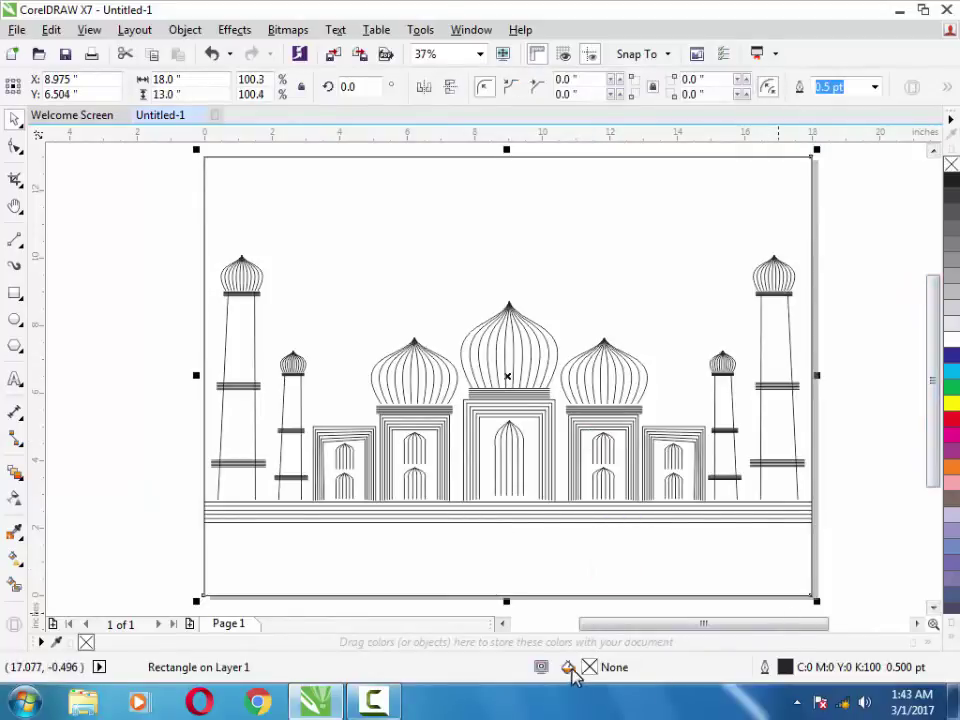
double_click(603, 668)
Step: Give the rectangle a fountain fill ending in yellow-green, with the midpoint shifted right
click(210, 207)
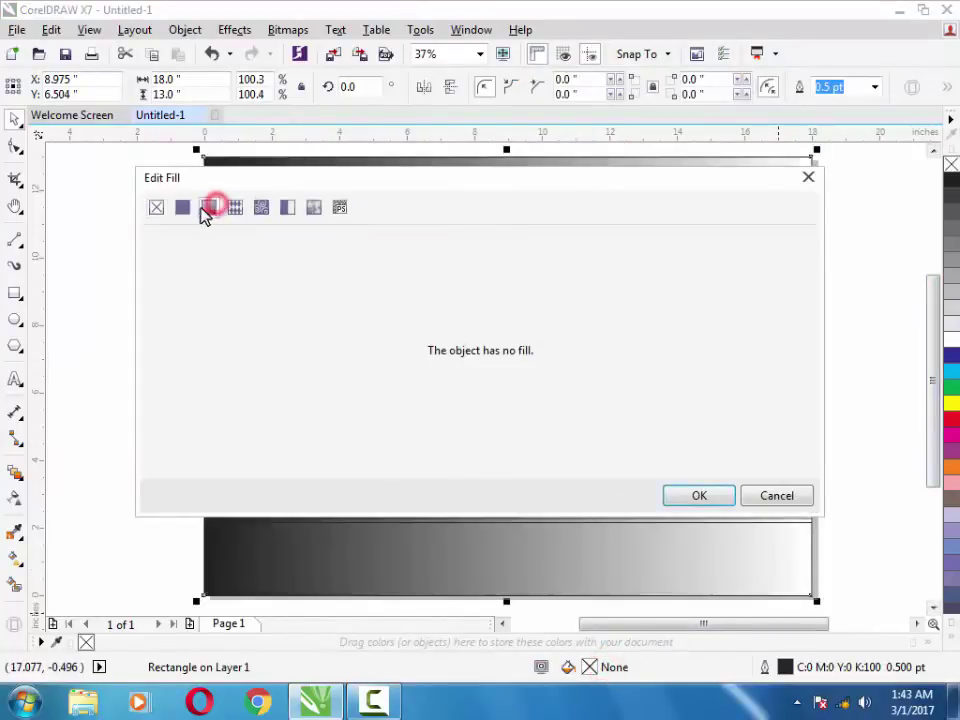
mouse_move(396, 180)
mouse_down()
mouse_move(509, 446)
mouse_move(420, 397)
mouse_move(466, 314)
mouse_up()
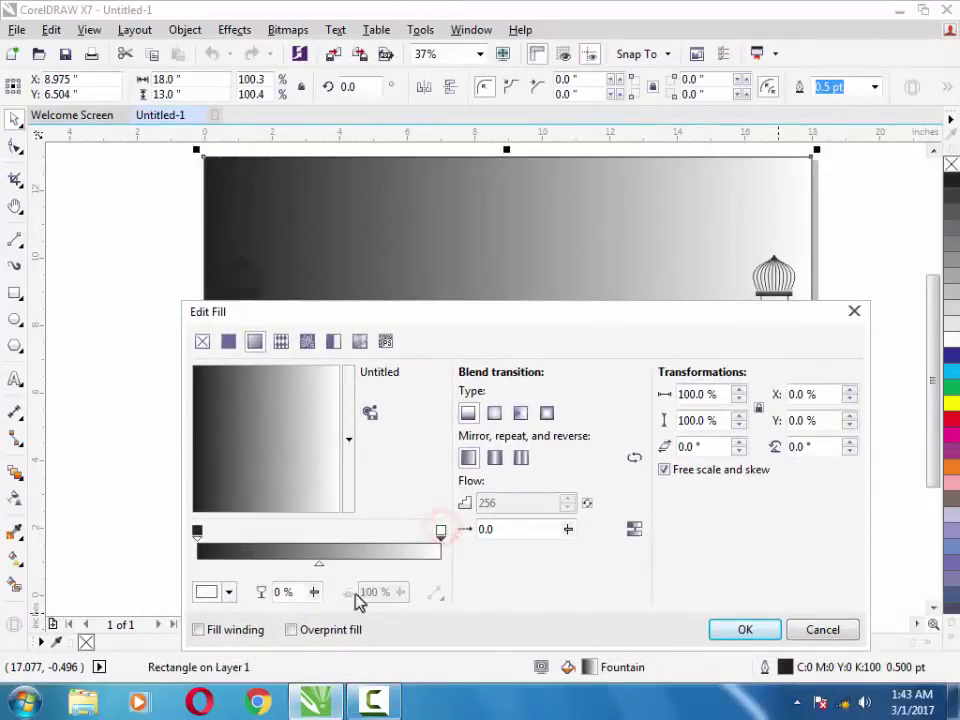
click(228, 593)
drag(327, 490, 330, 535)
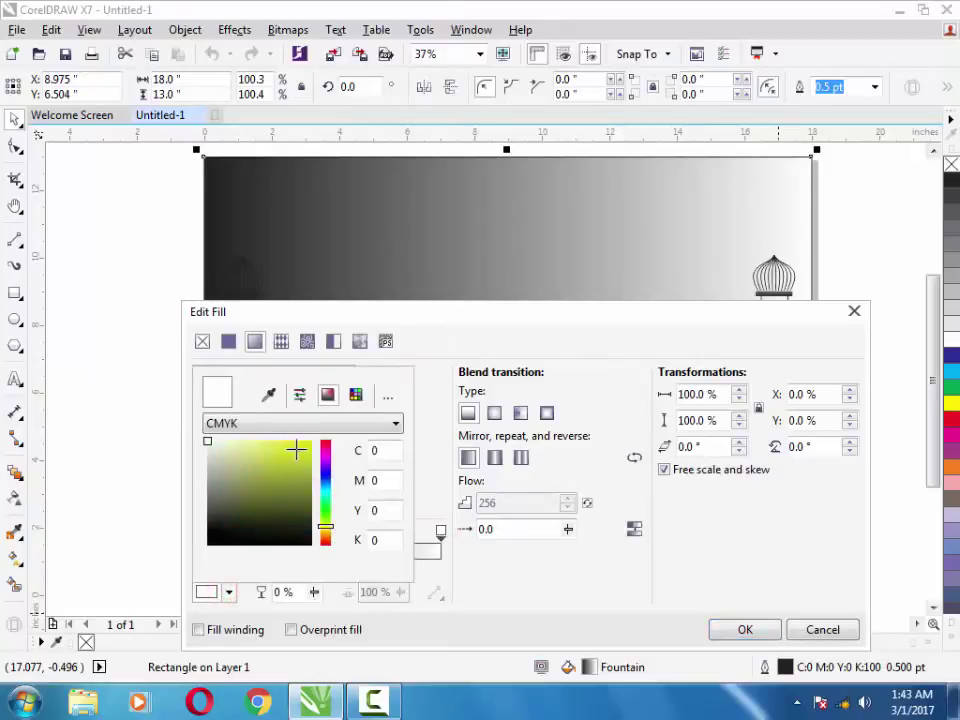
click(258, 452)
click(651, 313)
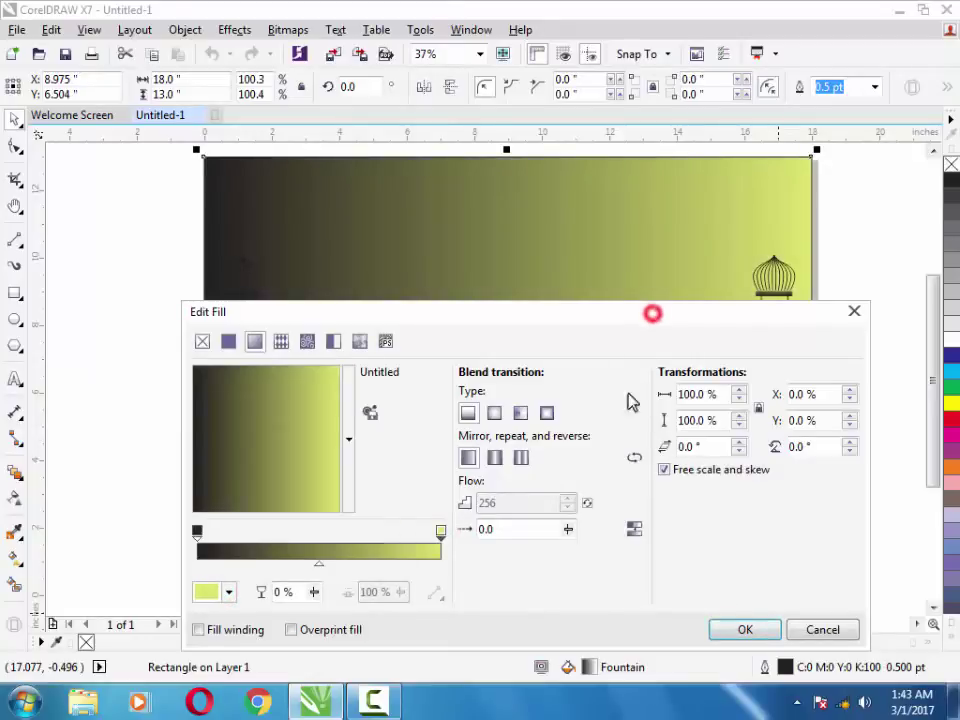
drag(651, 313, 687, 252)
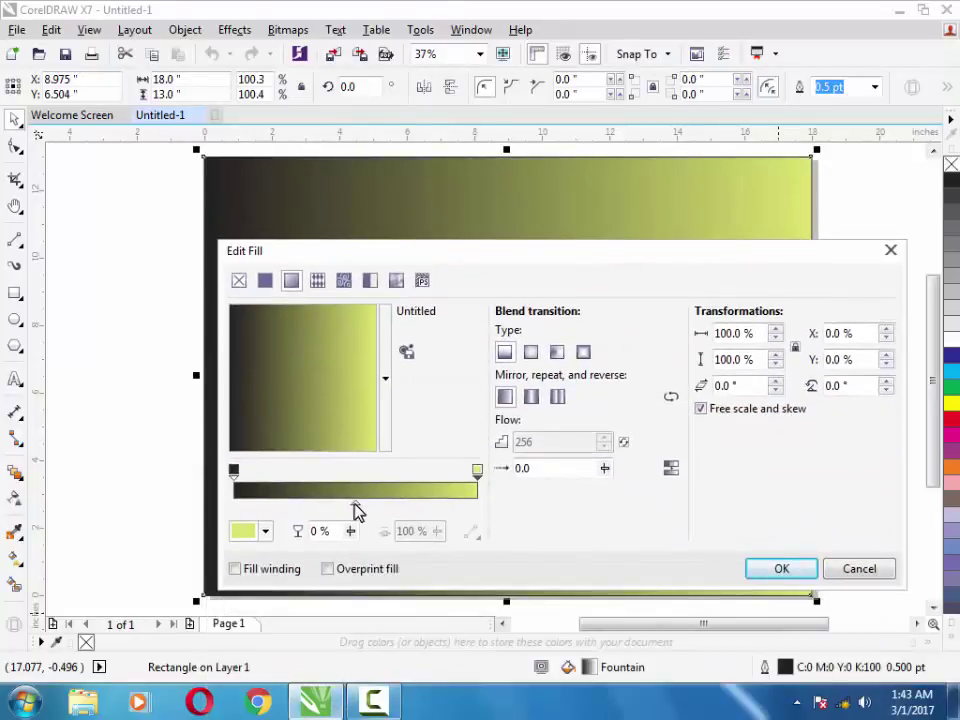
drag(358, 507, 386, 507)
mouse_move(536, 262)
mouse_down()
mouse_move(537, 573)
mouse_move(566, 237)
mouse_up()
Step: Set the gradient's start colour to mid grey, push the midpoint further right, and apply
click(259, 442)
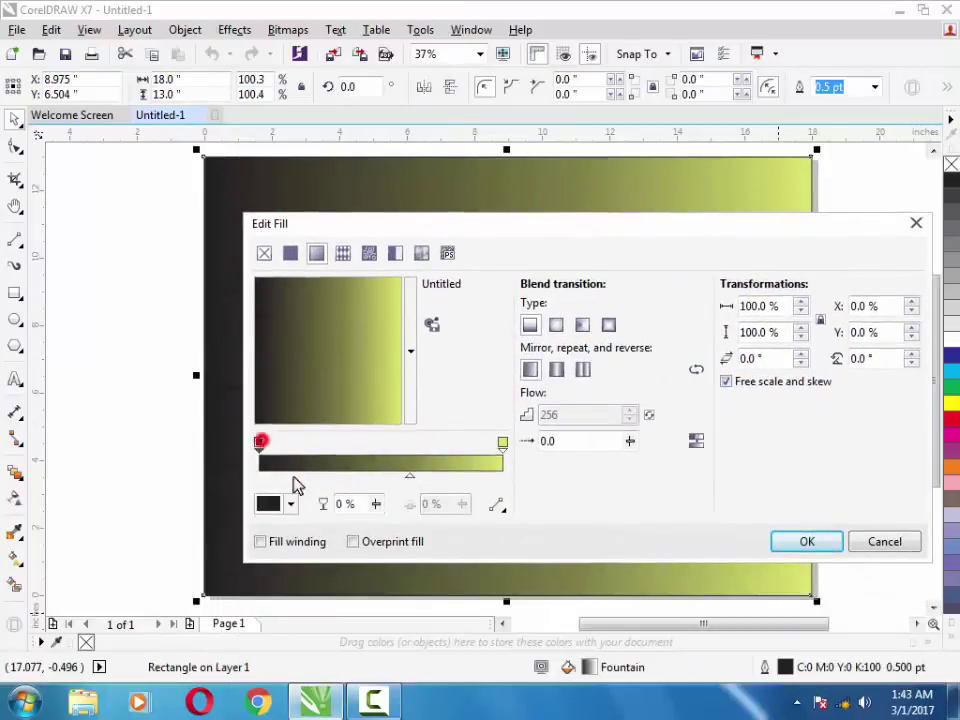
click(290, 504)
mouse_move(279, 390)
mouse_down()
mouse_move(274, 364)
mouse_move(276, 408)
mouse_up()
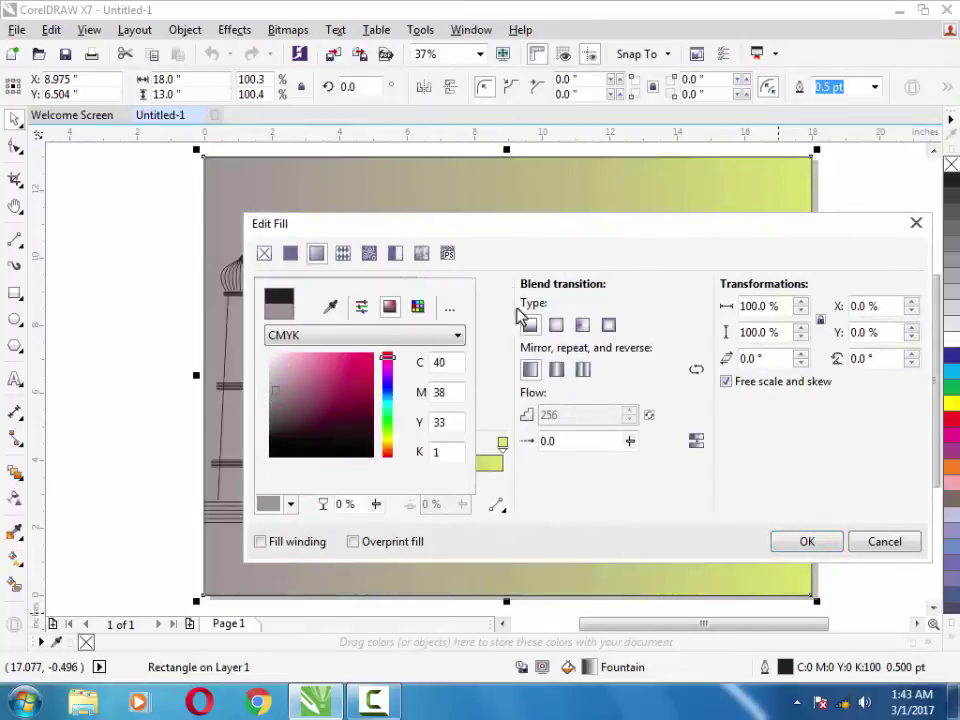
drag(276, 396, 270, 403)
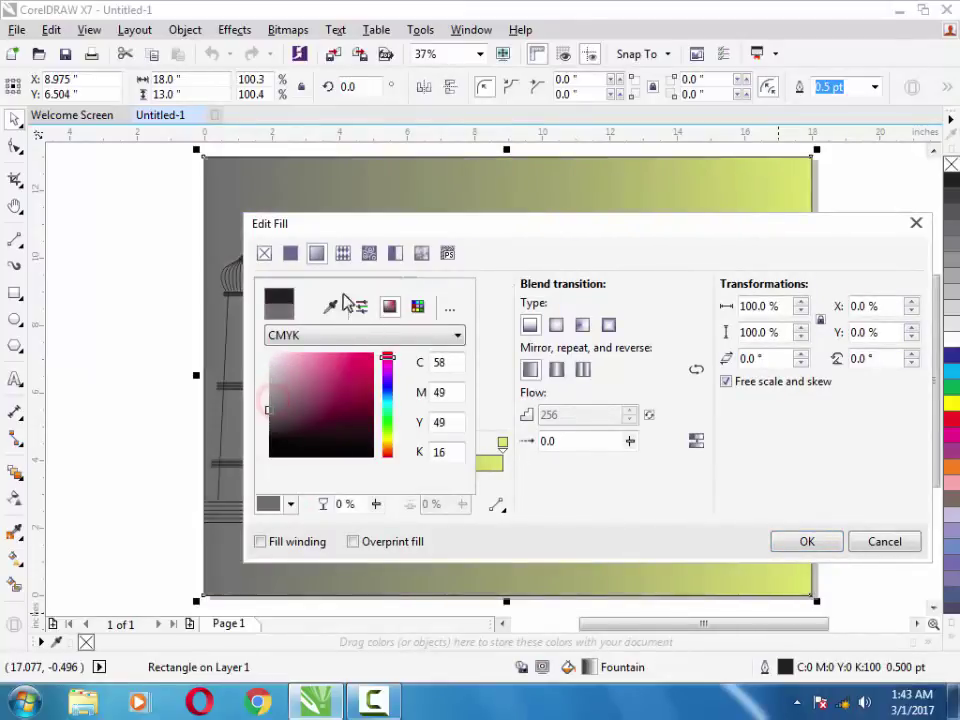
mouse_move(392, 227)
mouse_down()
mouse_move(417, 505)
mouse_move(449, 319)
mouse_up()
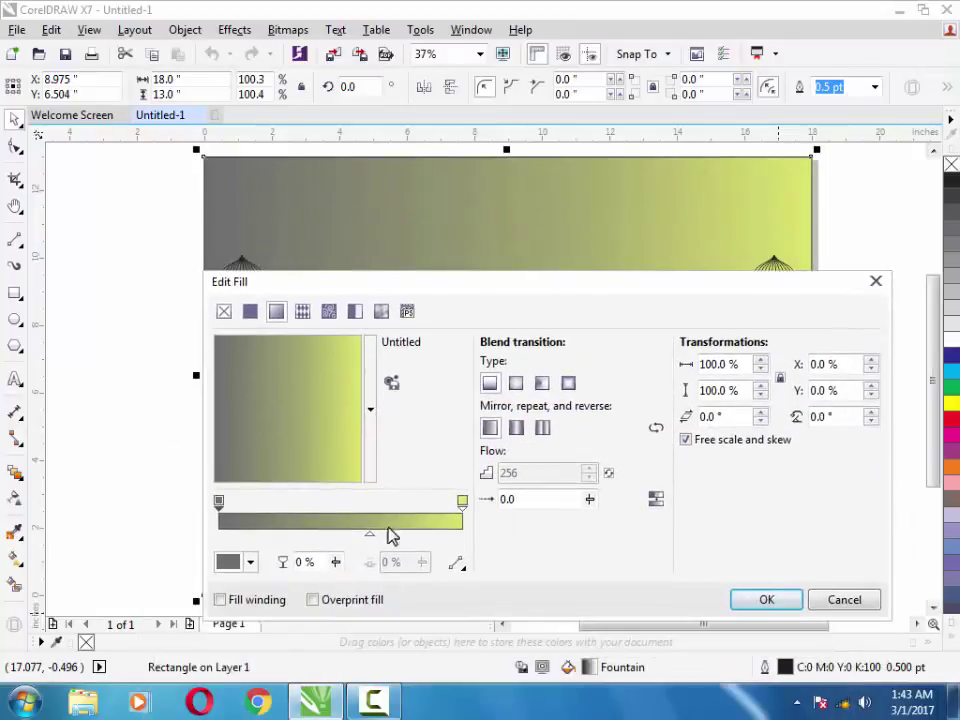
drag(389, 533, 413, 533)
mouse_move(480, 281)
mouse_down()
mouse_move(413, 587)
mouse_move(413, 335)
mouse_up()
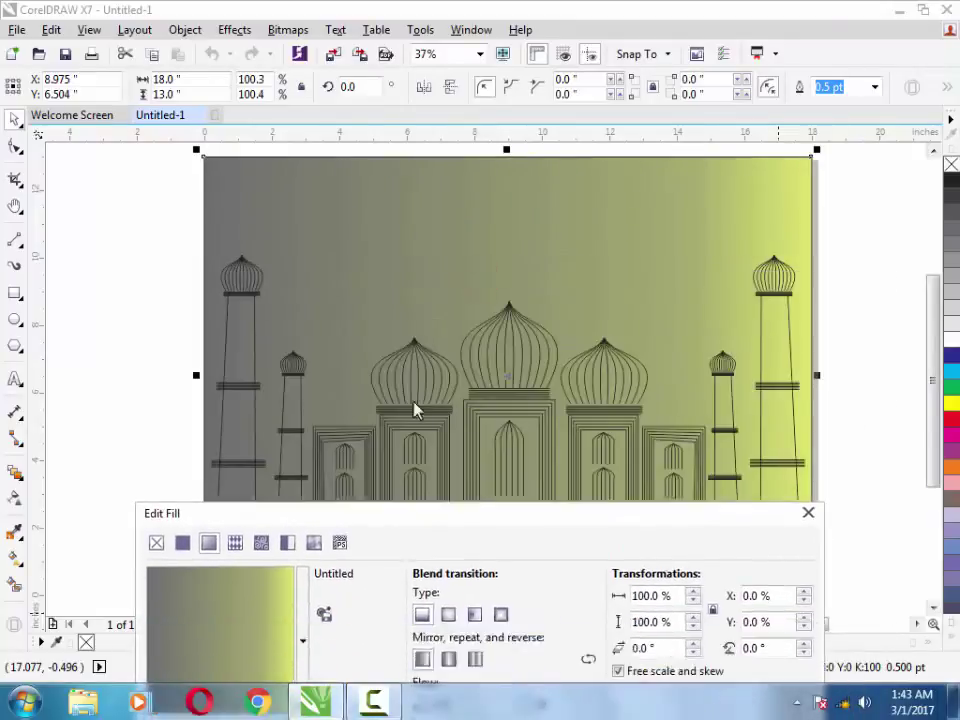
click(690, 646)
Step: Give the mosque and base-line group a white outline
click(752, 504)
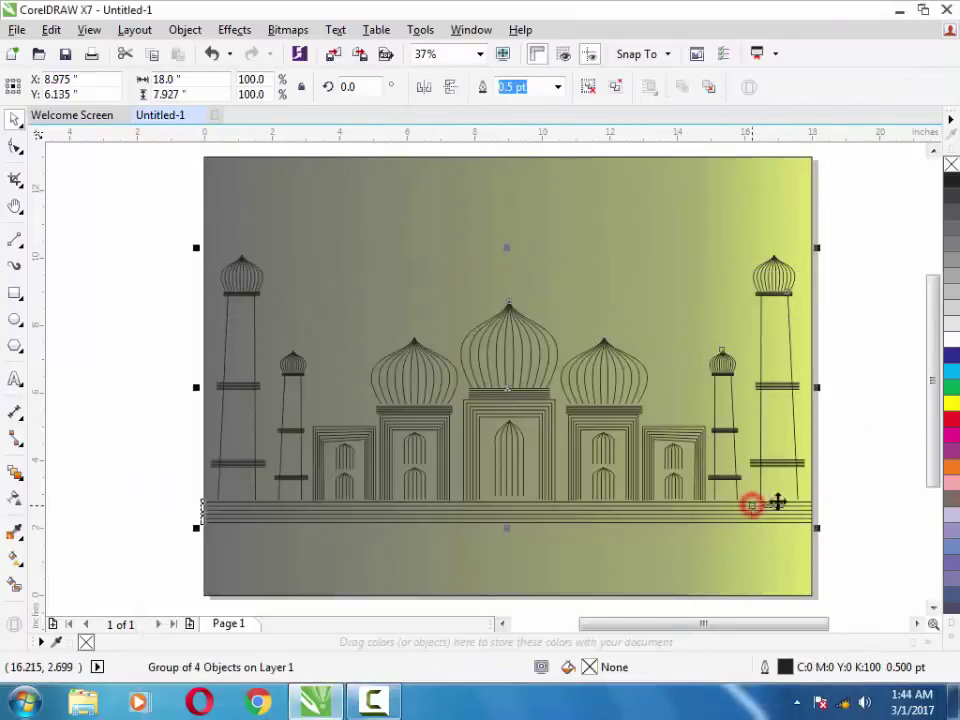
click(868, 426)
click(784, 383)
right_click(951, 338)
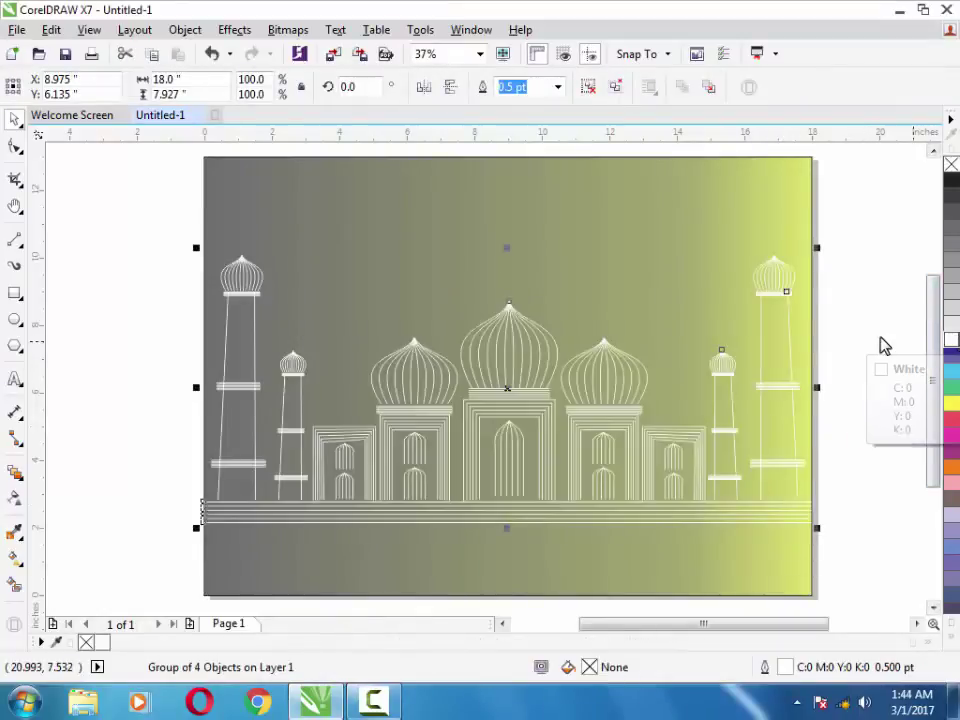
click(872, 328)
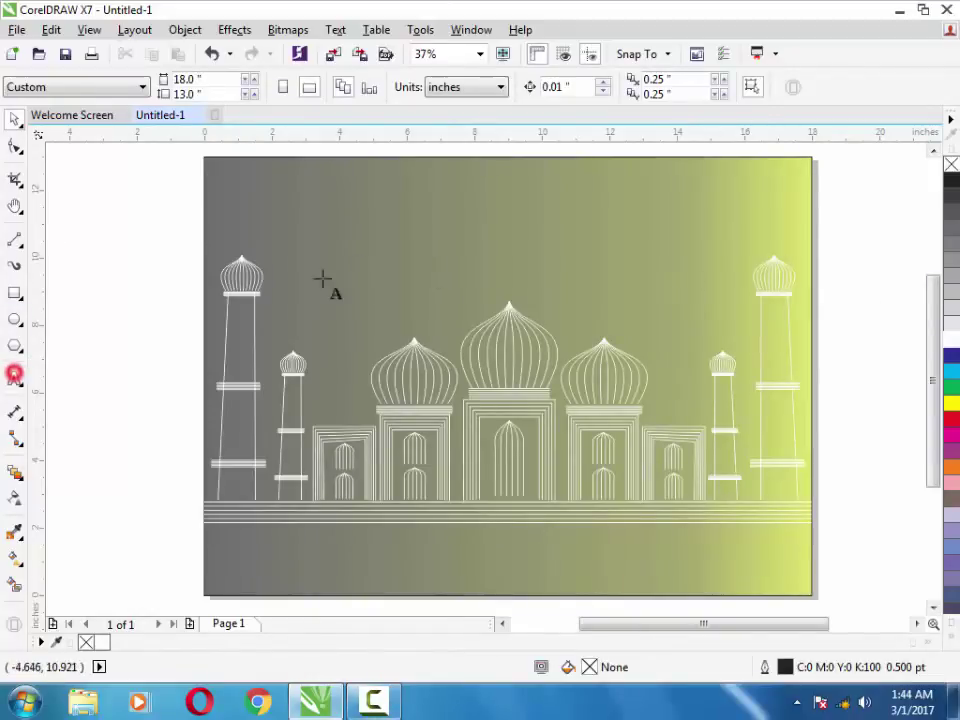
Step: Start a text line near the top of the poster for the title THE TAJ MAHAL
click(368, 195)
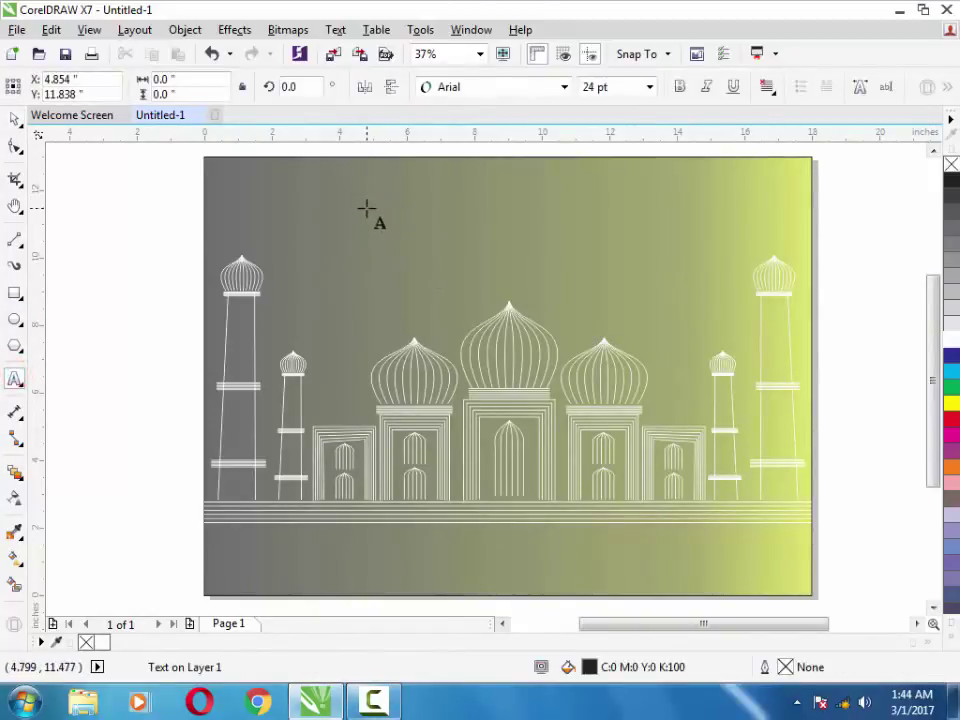
key(Escape)
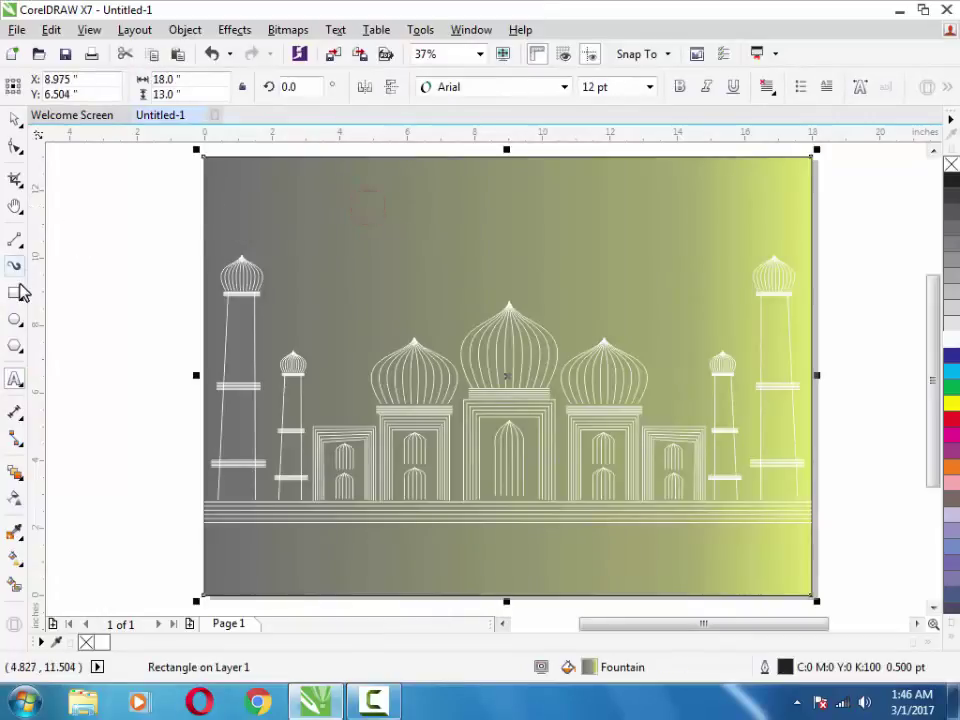
click(18, 378)
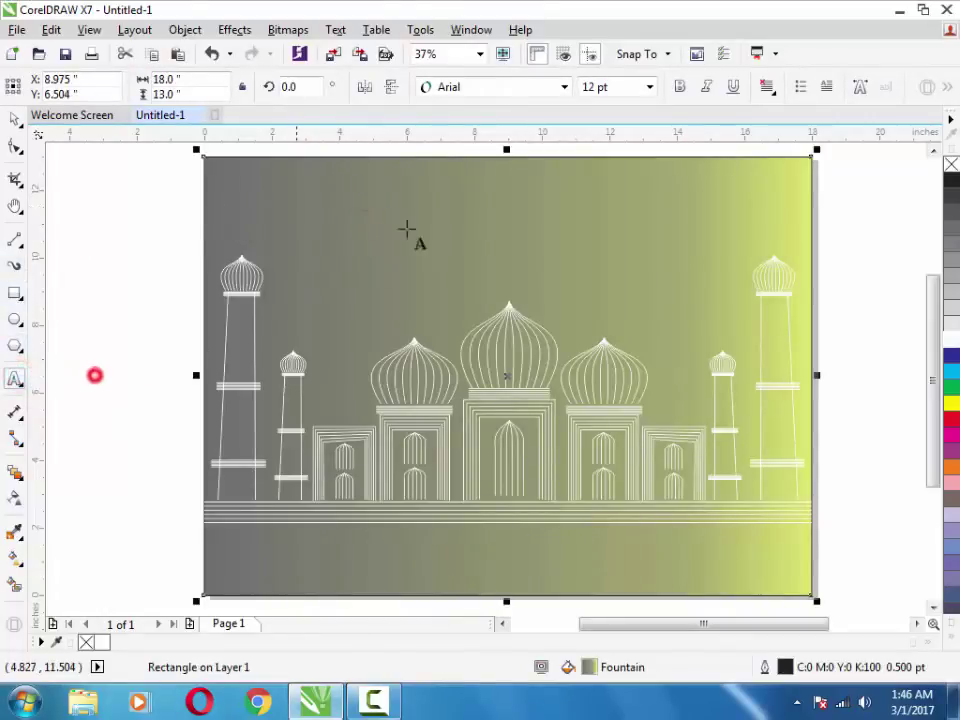
click(433, 201)
text(THE TAJ MAHAL)
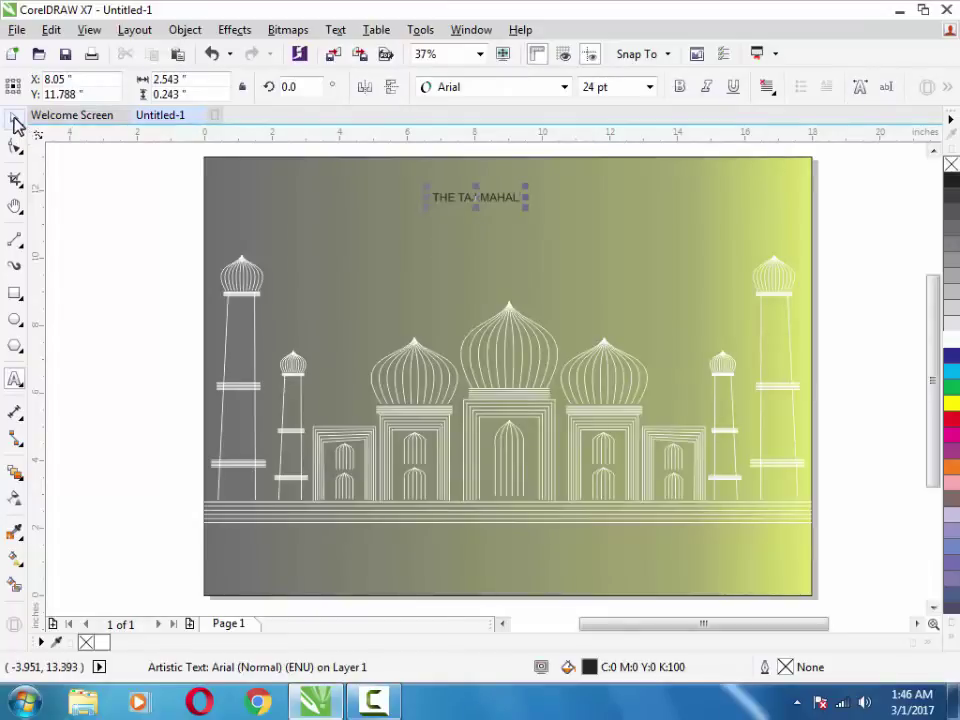
Step: Set the title in SF Sports Night and enlarge it to about 91 pt
click(564, 87)
click(649, 227)
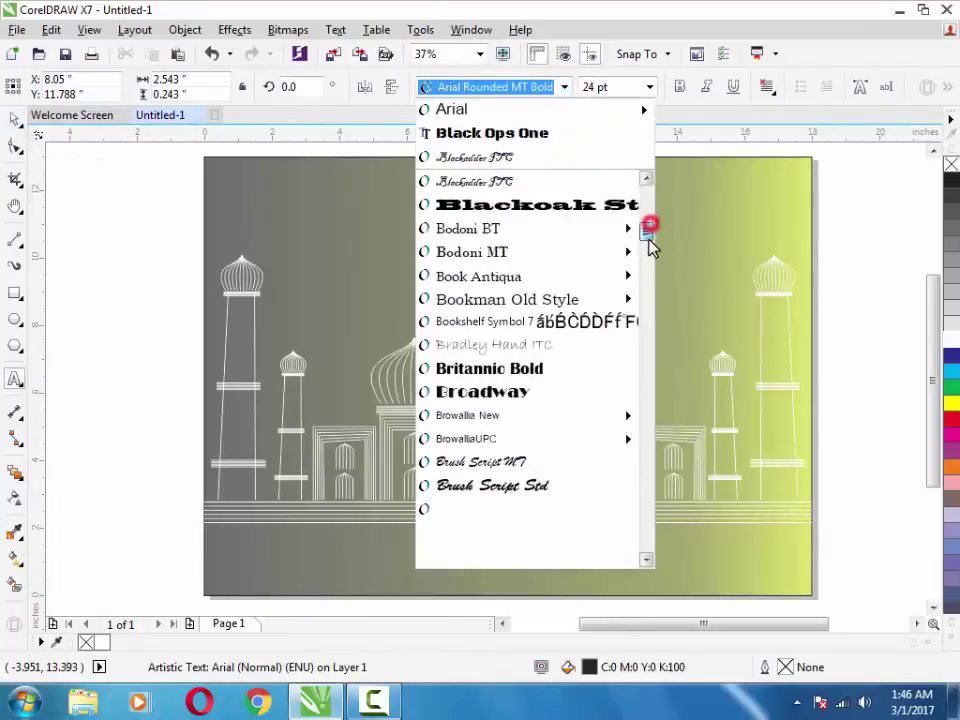
drag(649, 240, 642, 507)
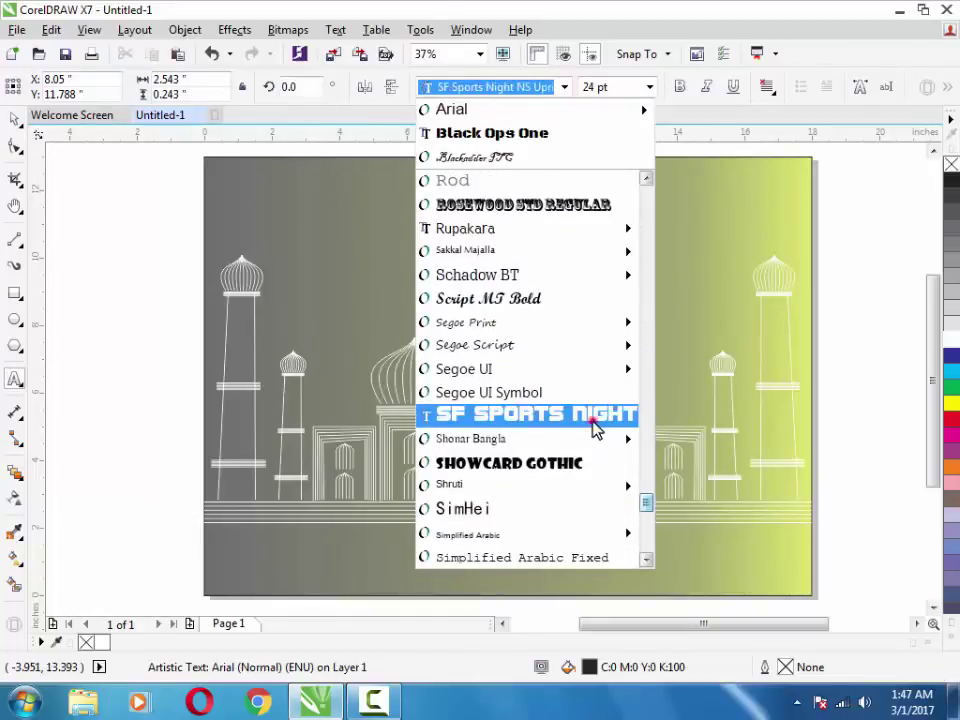
click(595, 428)
drag(531, 214, 654, 251)
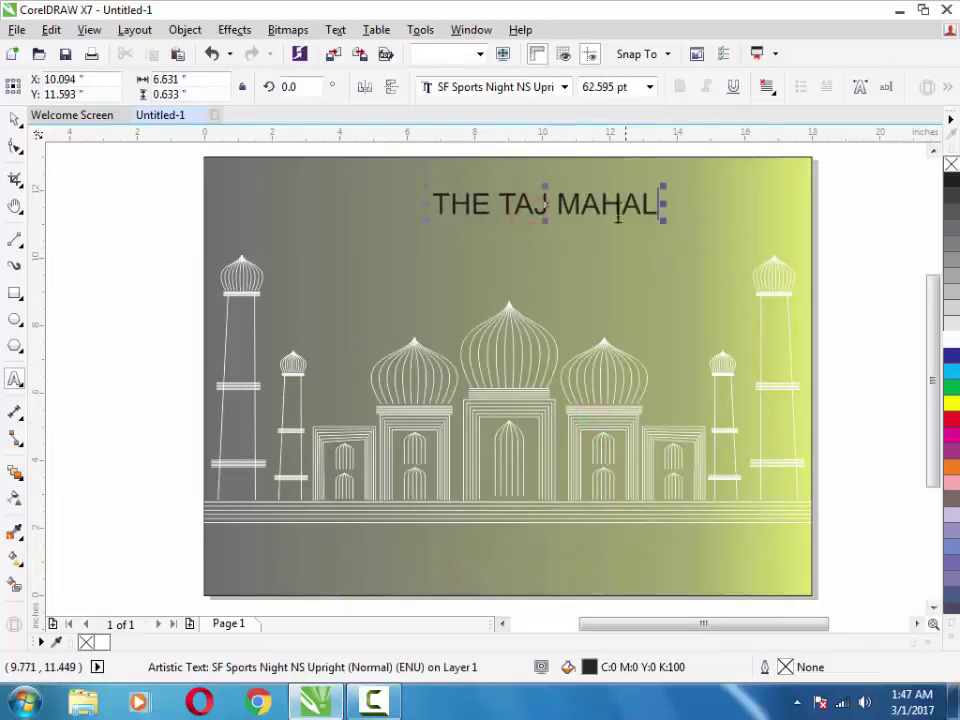
click(564, 87)
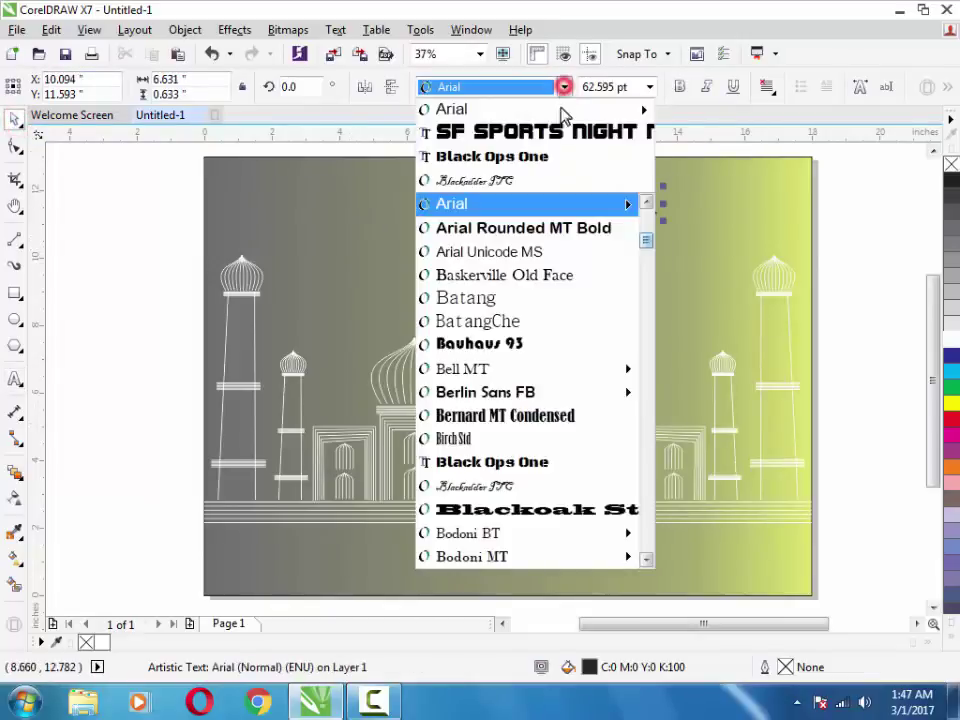
click(557, 132)
drag(425, 218, 320, 230)
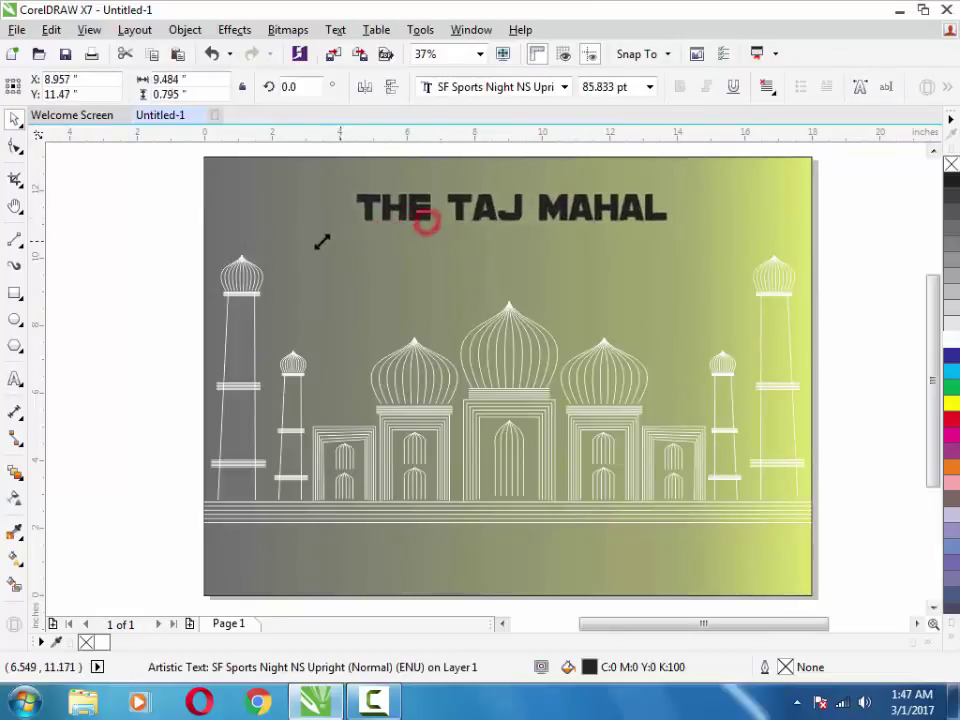
Step: Centre the title horizontally on the page and give it a white outline
shift+click(588, 259)
key(c)
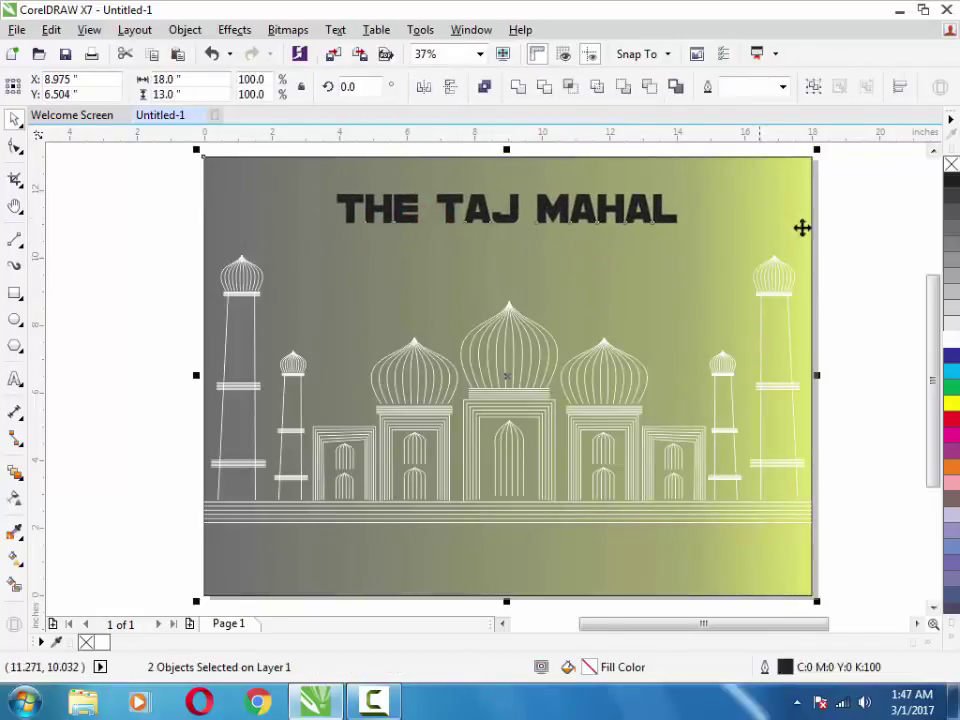
click(904, 223)
click(650, 208)
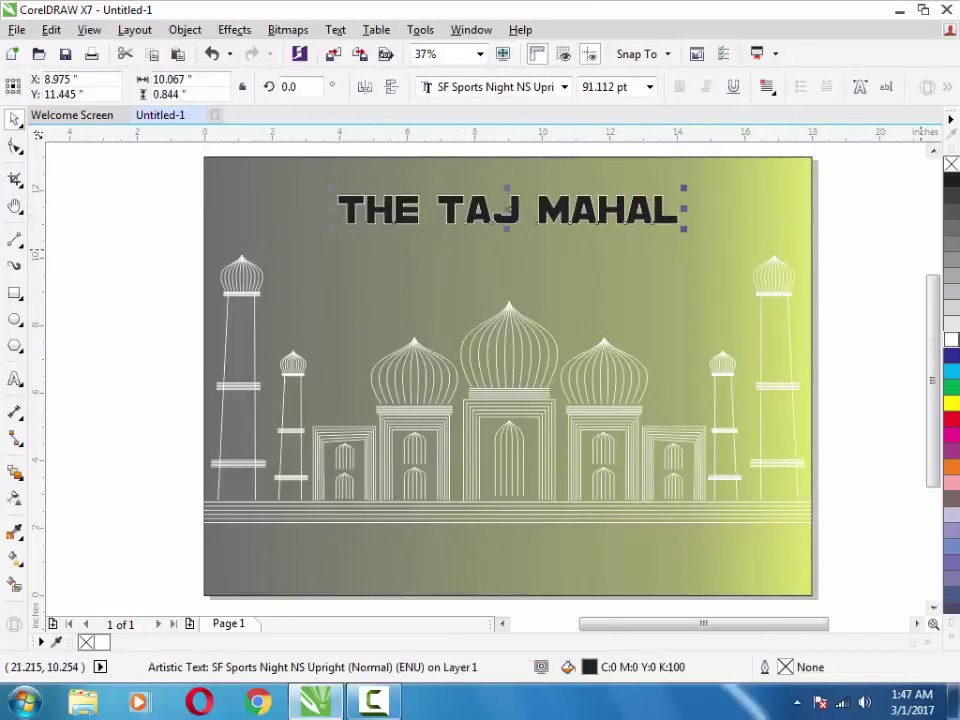
right_click(951, 340)
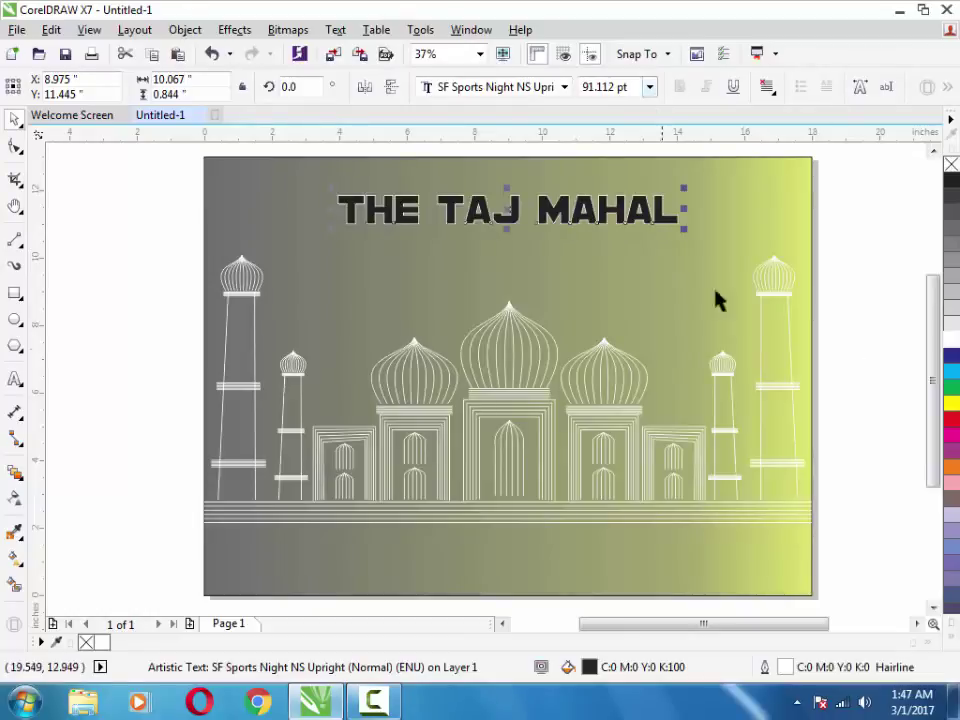
Step: Make the title's white outline a dotted style at 0.75 pt width
double_click(766, 667)
drag(476, 142, 835, 205)
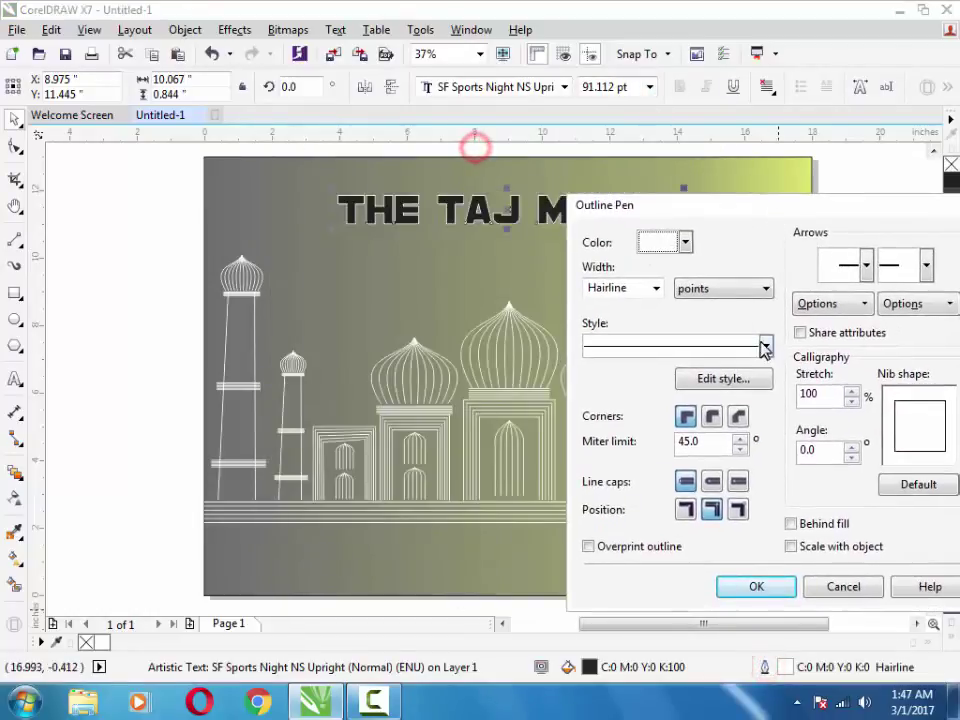
click(765, 344)
click(712, 410)
click(656, 288)
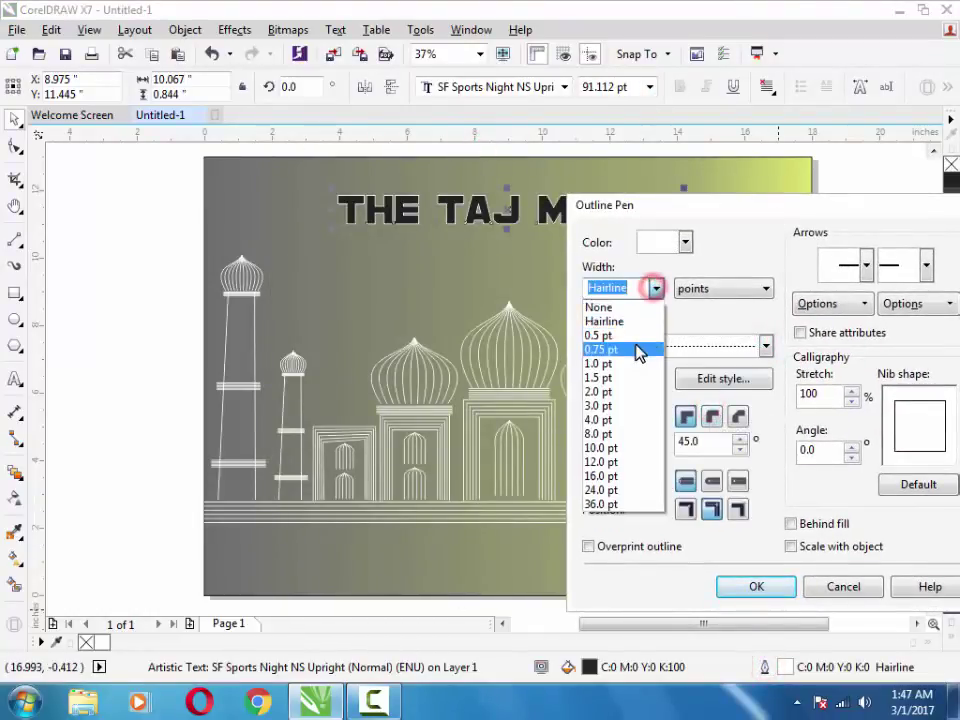
click(635, 344)
click(770, 584)
click(857, 315)
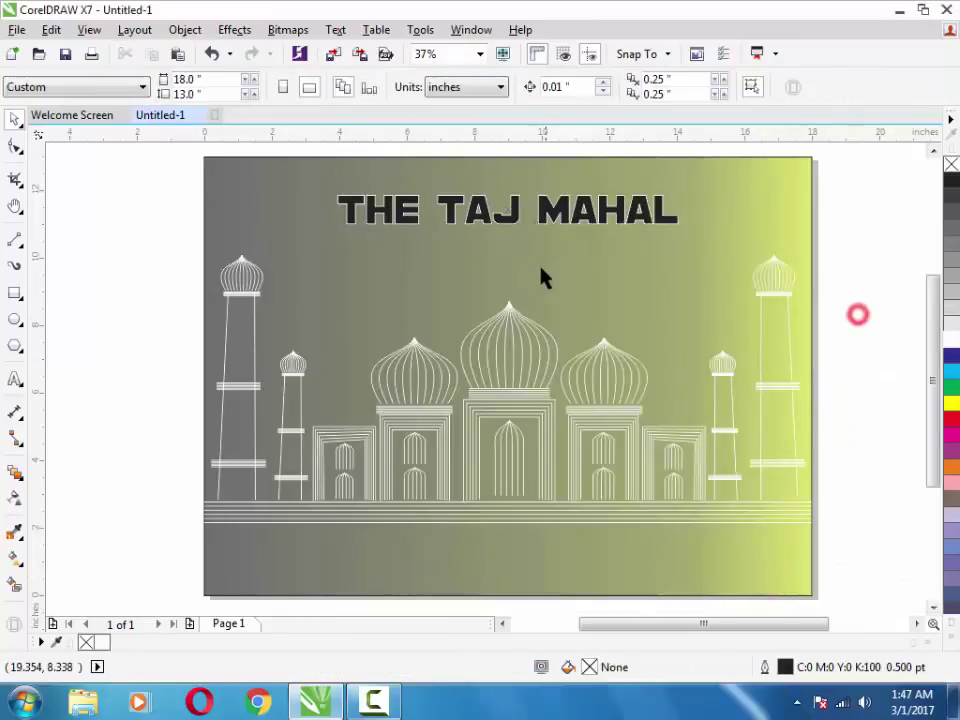
scroll(584, 233, up, 2)
scroll(584, 233, down, 2)
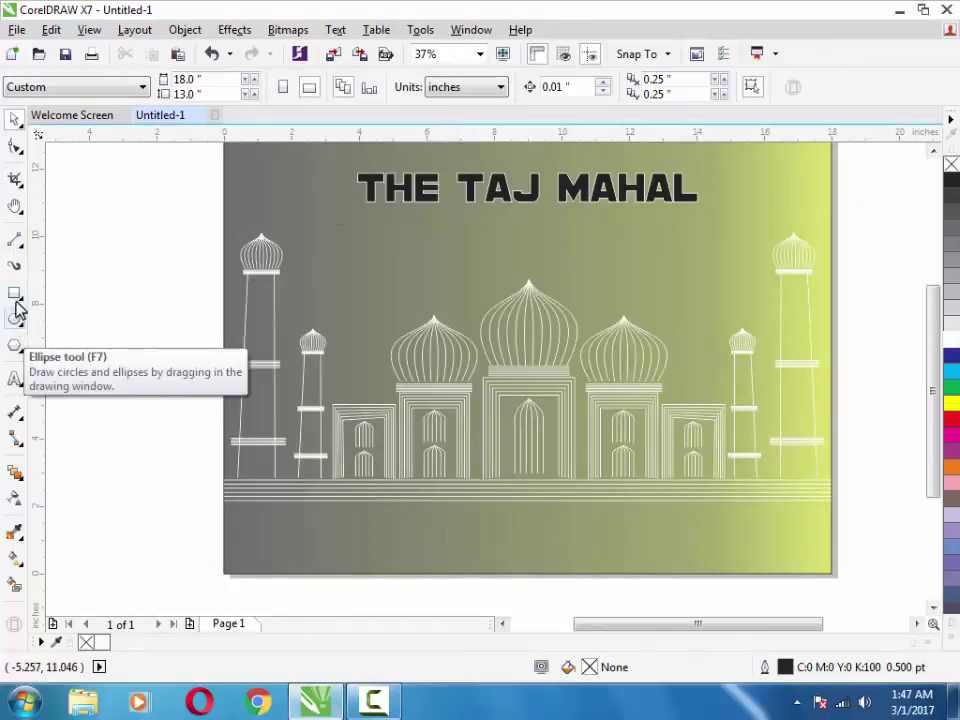
Step: Type 'DIAMOND STUDY EDUCATION' below the mosque's base in SF Sports Night NS Upright
click(14, 380)
click(284, 520)
text(DIAMOND STUDY EDUCATION)
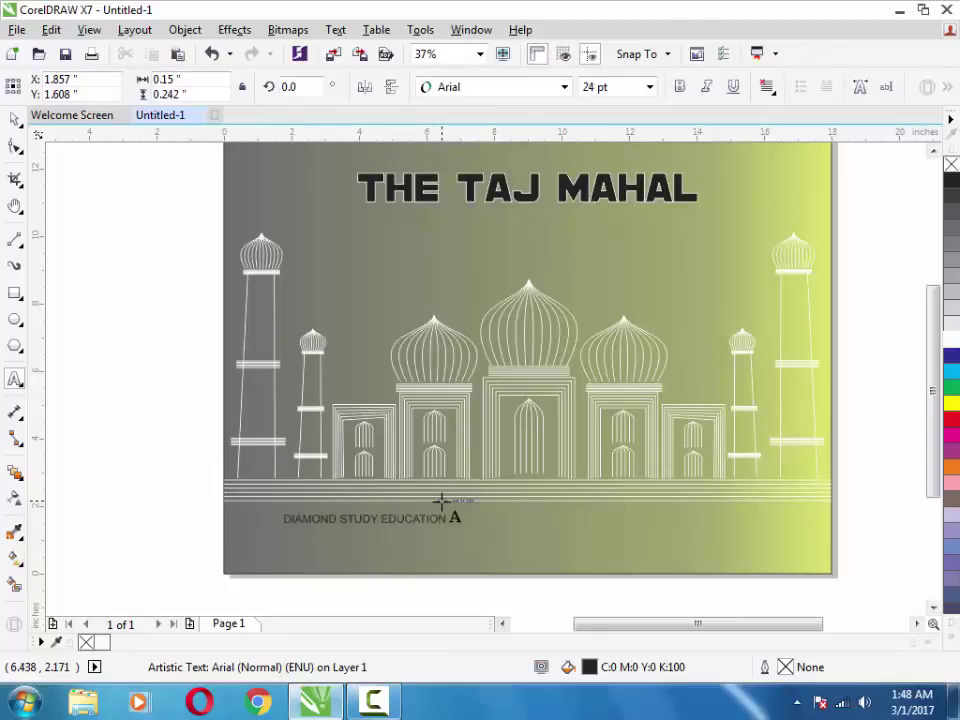
key(ctrl+space)
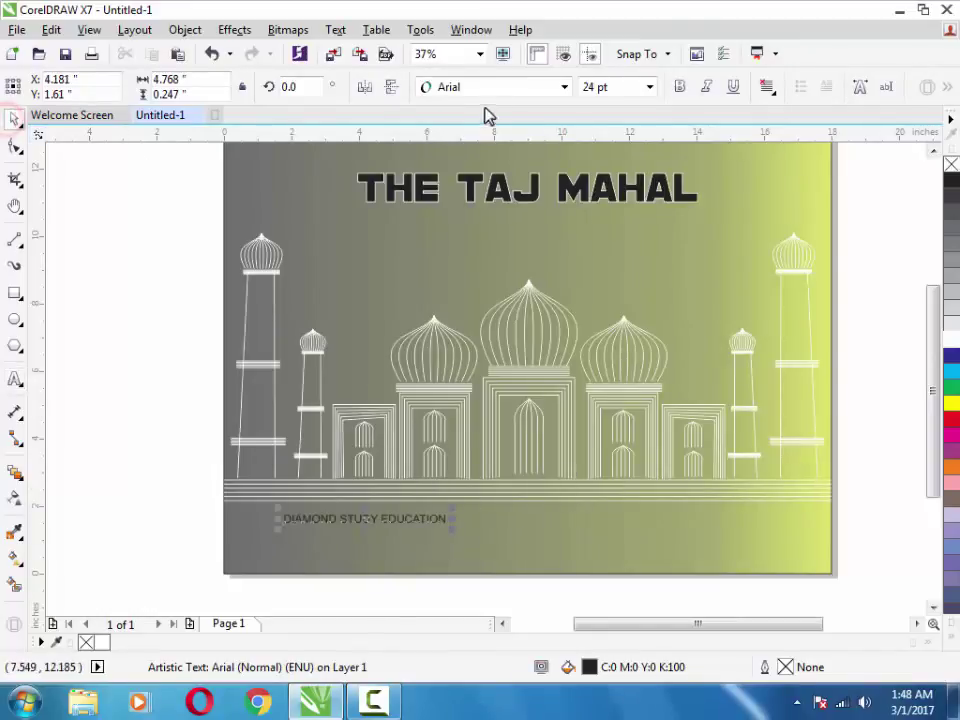
click(493, 86)
click(499, 133)
Step: Scale the lower text to about 76 pt and nudge it slightly down
drag(446, 525, 546, 537)
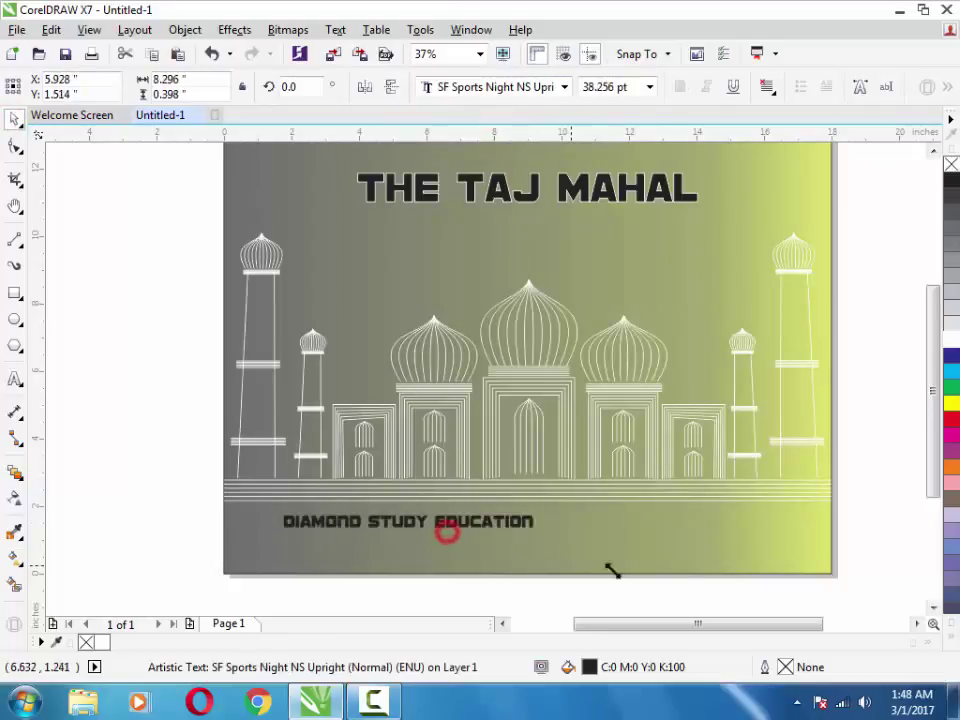
mouse_move(613, 570)
mouse_down()
mouse_move(920, 483)
mouse_move(932, 467)
mouse_up()
shift+click(812, 555)
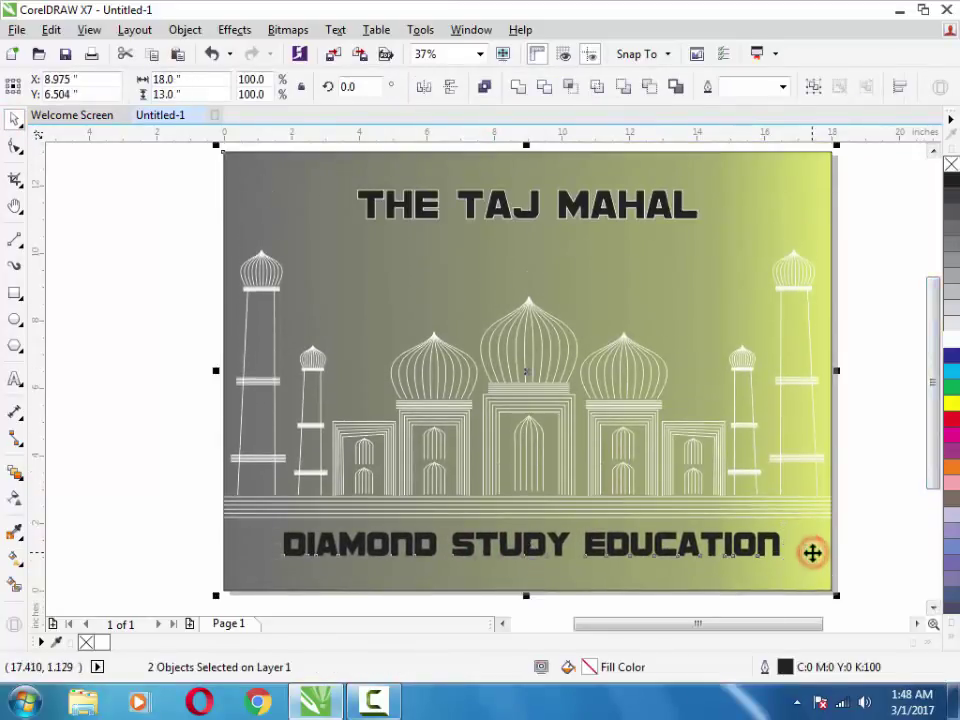
click(855, 514)
click(708, 551)
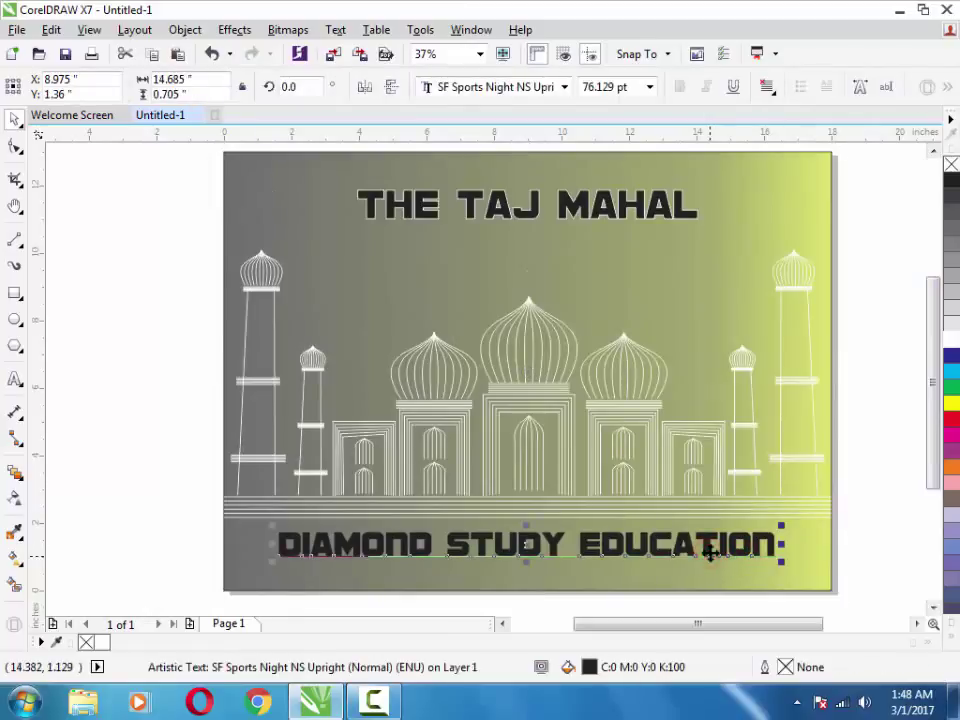
key(Down)
key(Down)
key(Down)
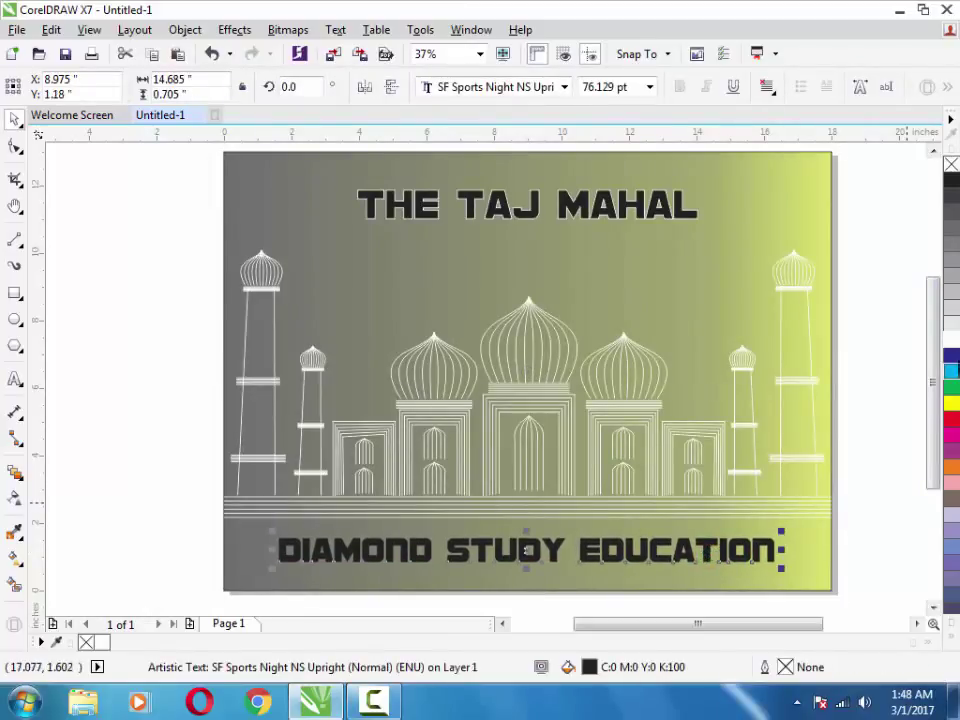
Step: Give 'DIAMOND STUDY EDUCATION' a white dotted outline with a chosen width, matching the title
right_click(953, 341)
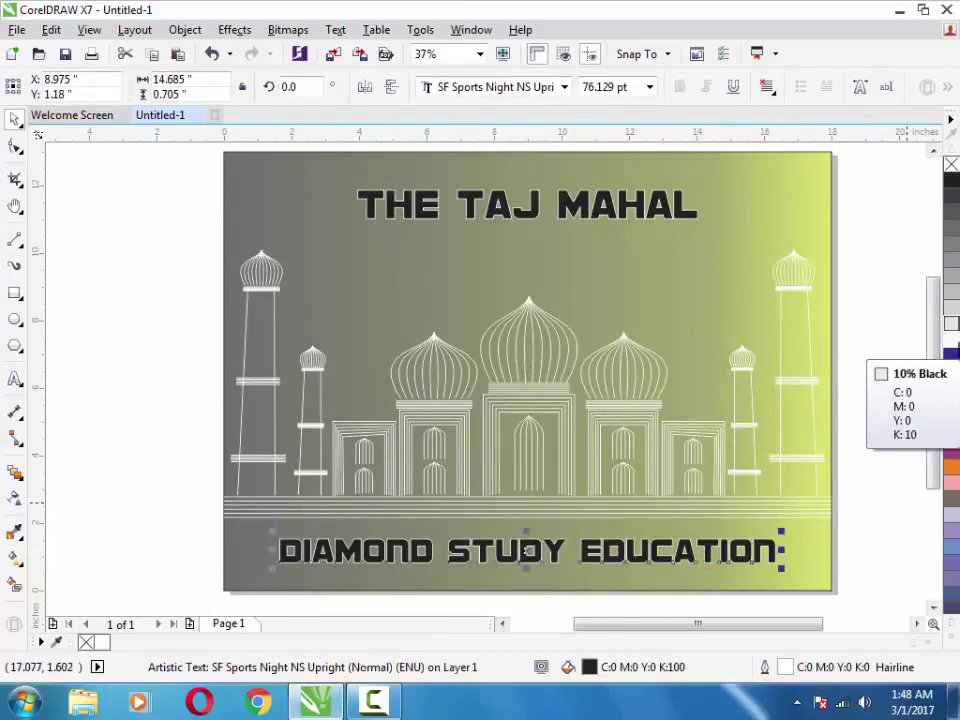
double_click(760, 670)
click(463, 282)
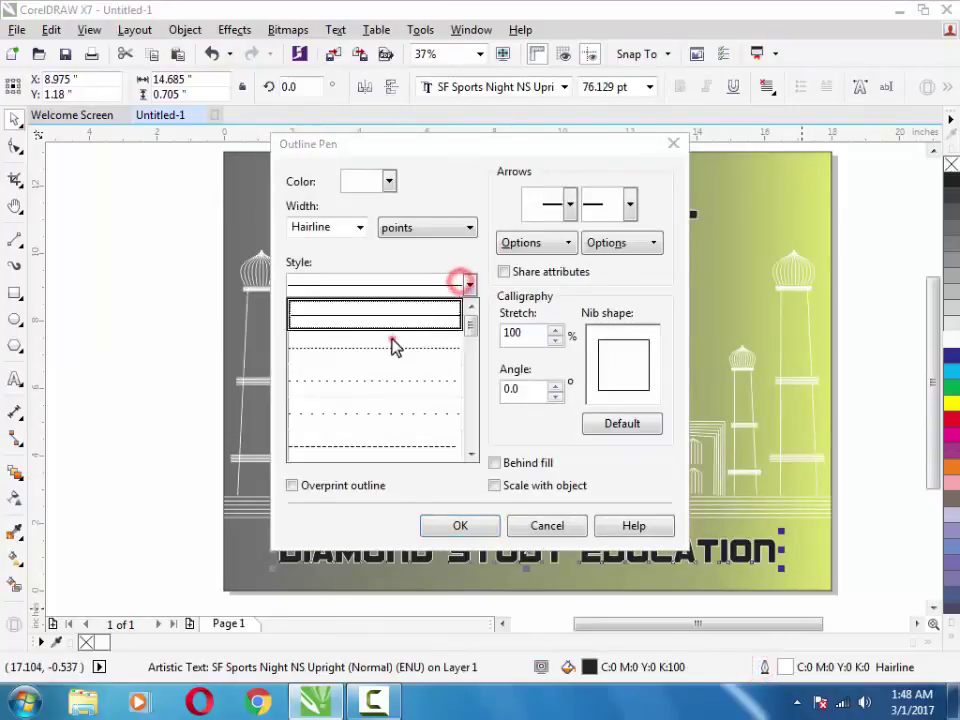
click(392, 336)
click(358, 226)
click(331, 285)
click(450, 521)
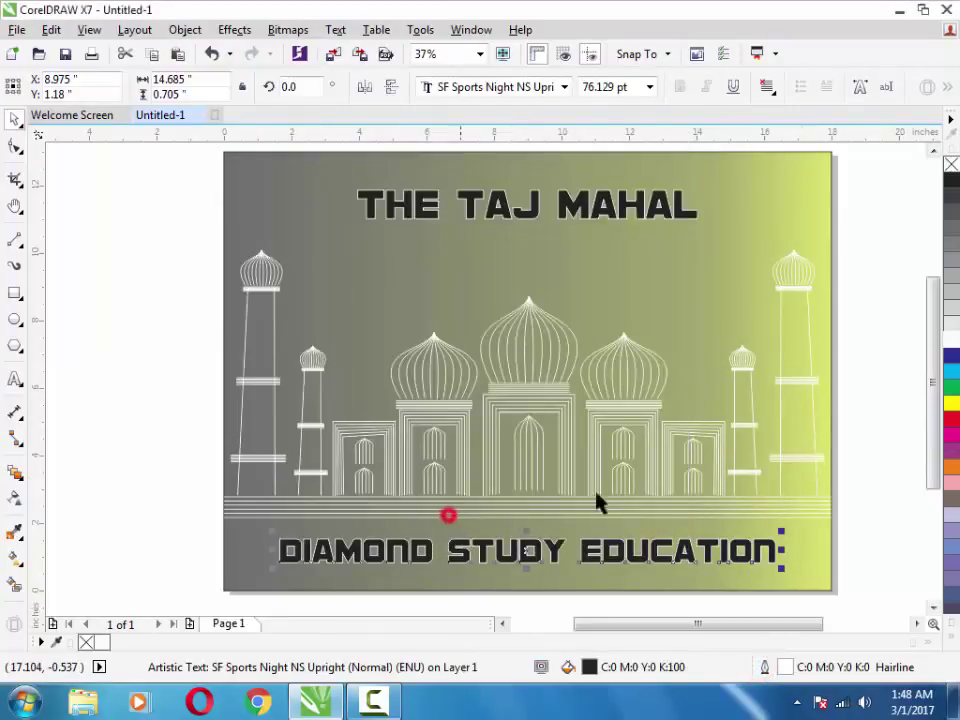
click(904, 408)
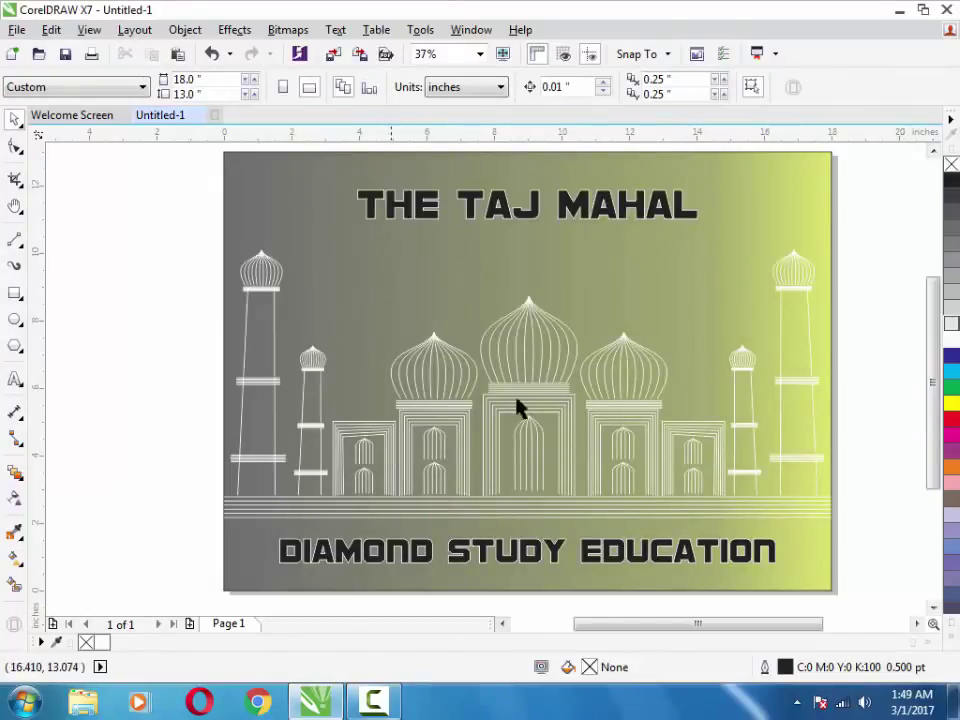
Step: Preview the poster full screen, then set the zoom to fit the page height
click(505, 50)
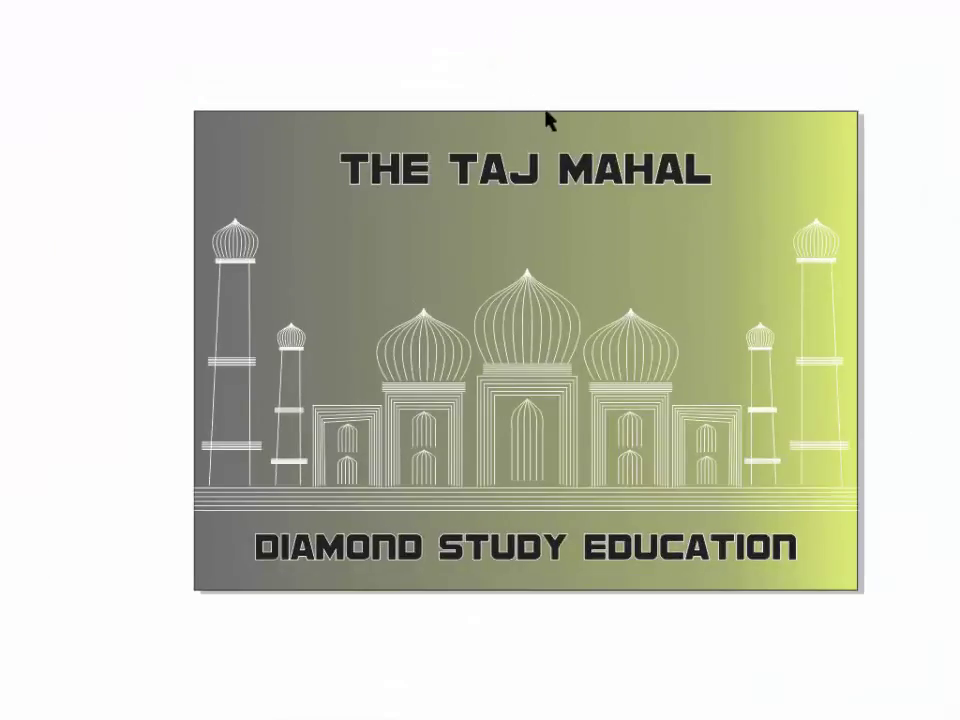
click(548, 120)
click(480, 54)
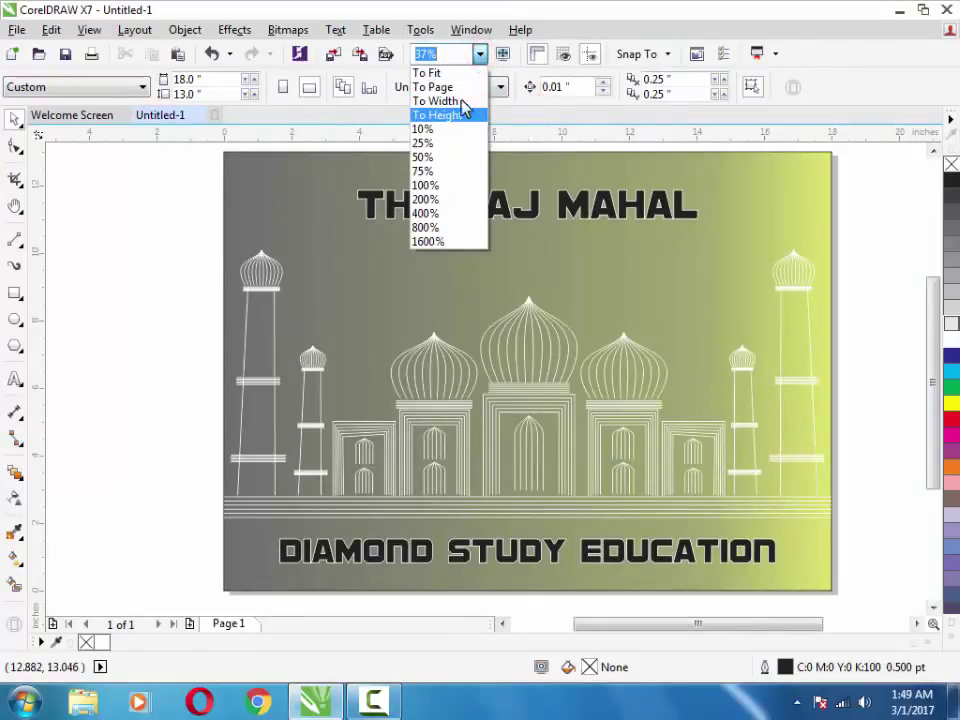
click(440, 115)
Step: Show the finished poster again in full-screen preview
click(503, 53)
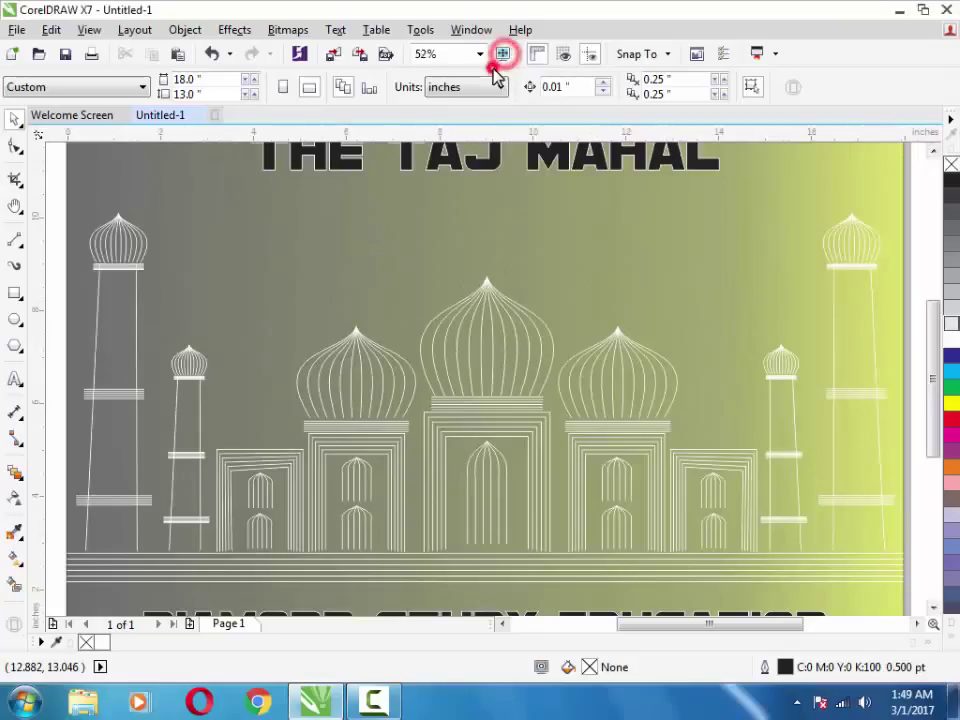
click(480, 54)
click(459, 107)
click(503, 53)
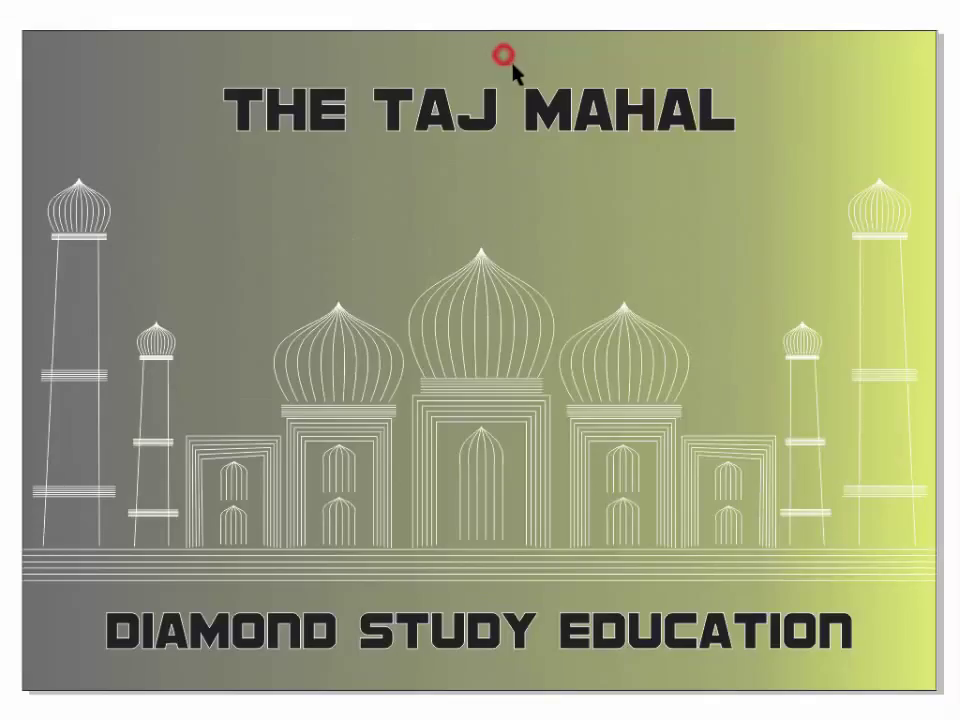